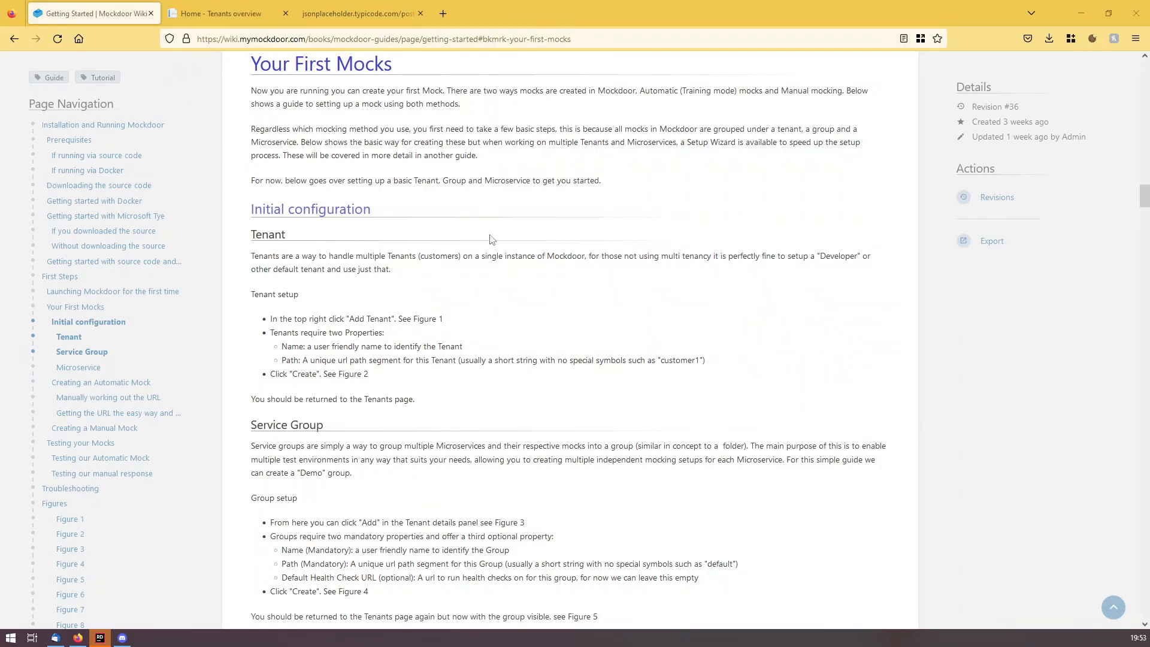
Read the Getting Started first-mocks guide, then switch to MockDoor's empty Tenants Overview.
scroll(302, 231, down, 1)
scroll(301, 231, down, 4)
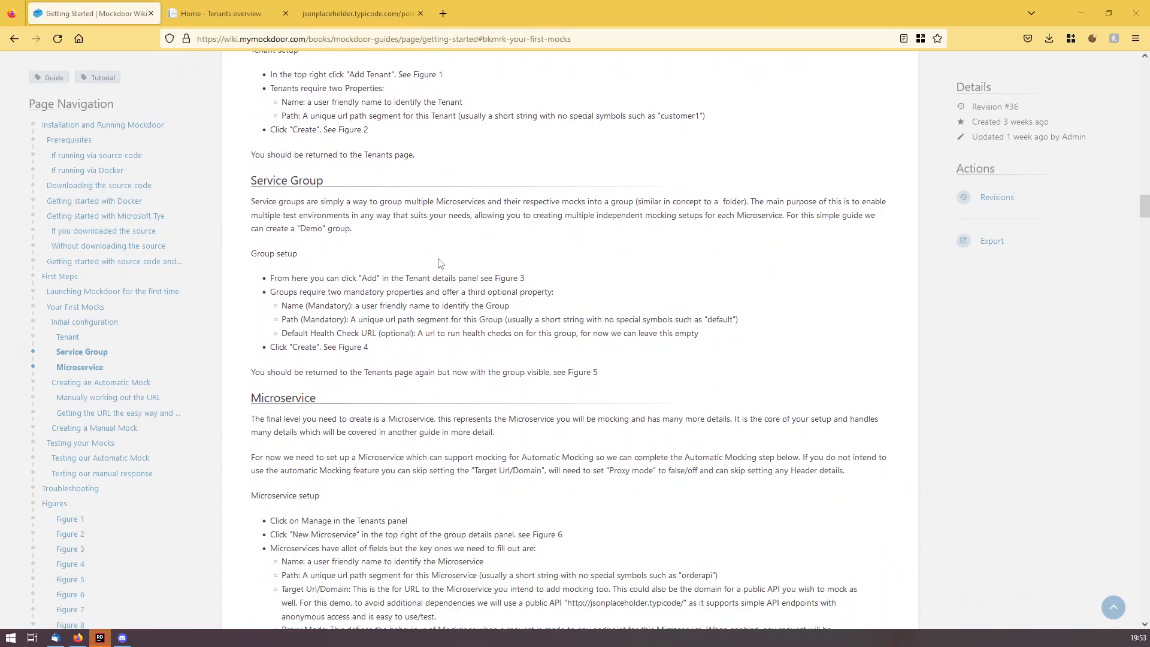
scroll(459, 286, down, 5)
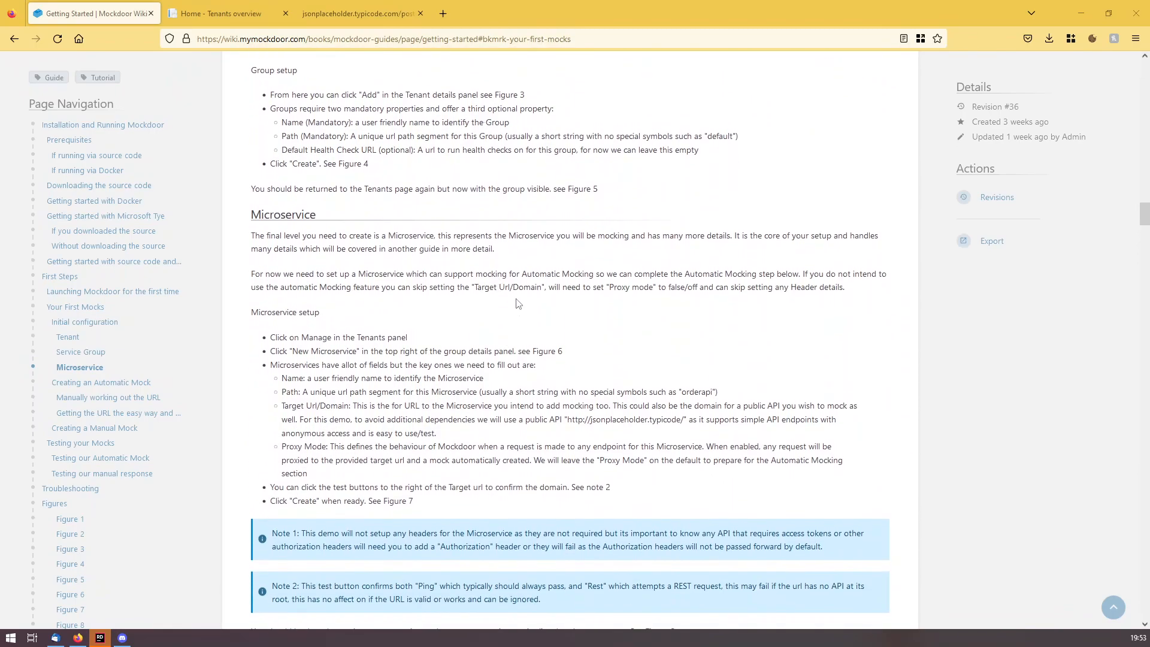
scroll(521, 298, down, 1)
scroll(521, 298, down, 4)
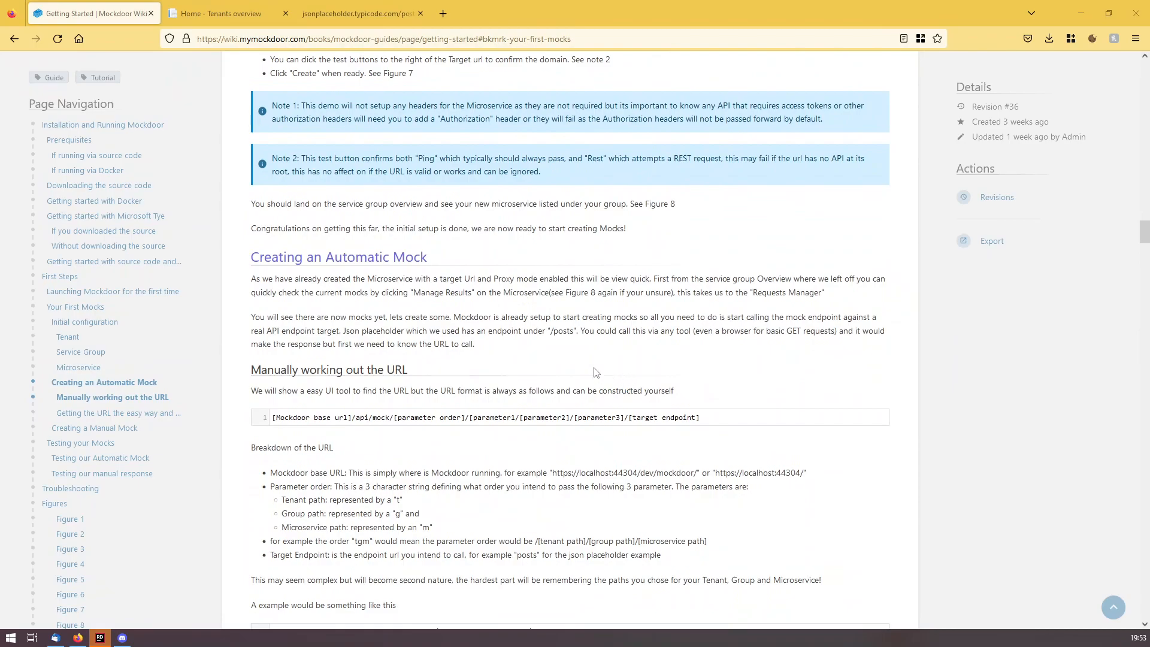
scroll(450, 268, down, 13)
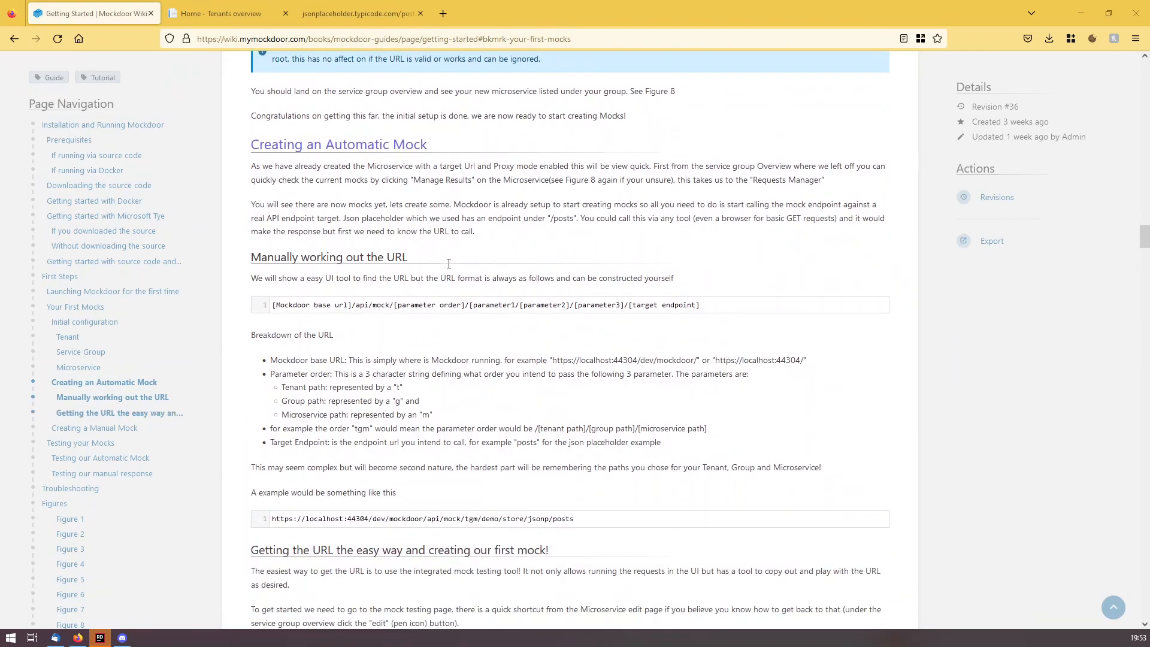
scroll(627, 334, down, 2)
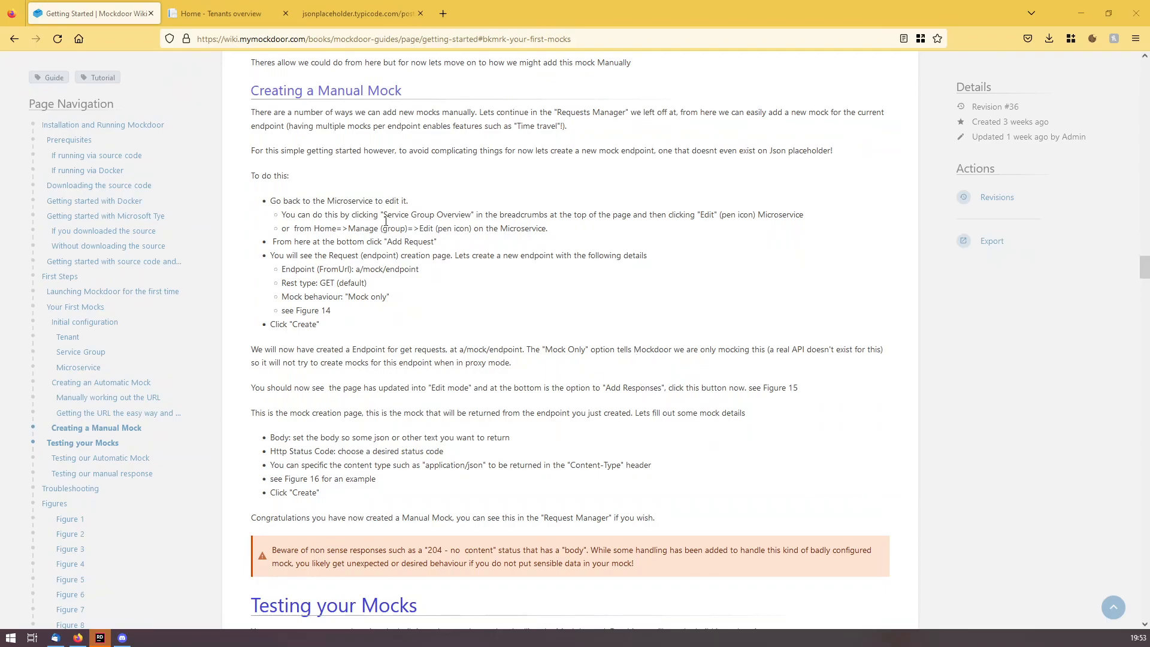
click(239, 5)
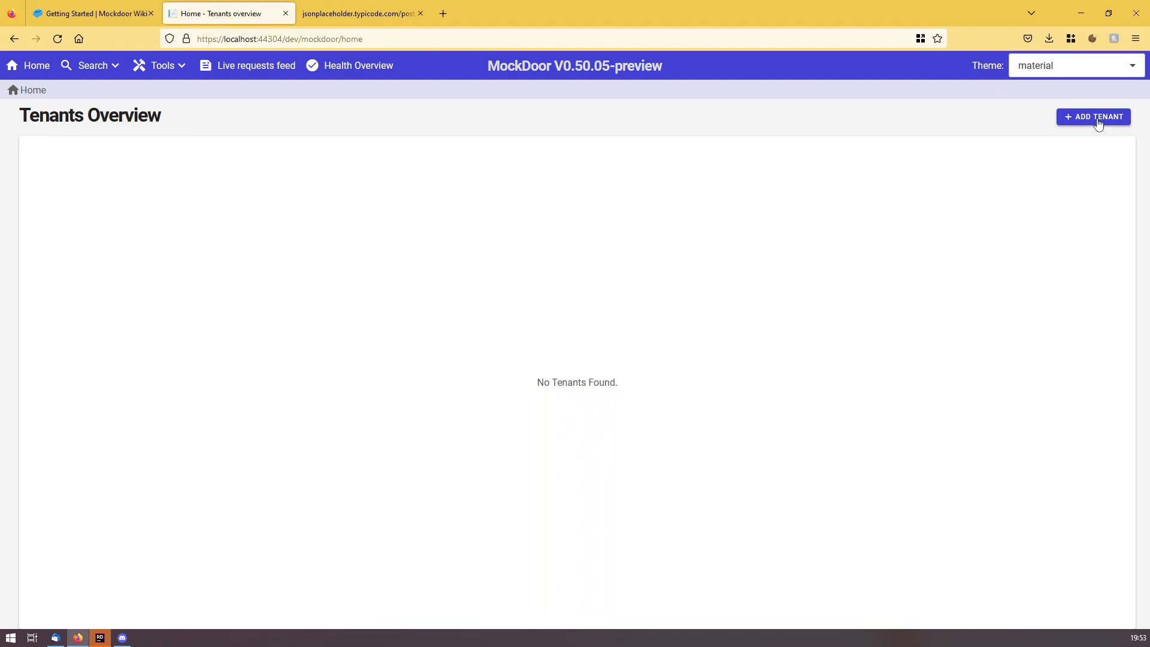
Add a tenant with Name 'Default' and Path 'default'.
click(1098, 119)
click(333, 180)
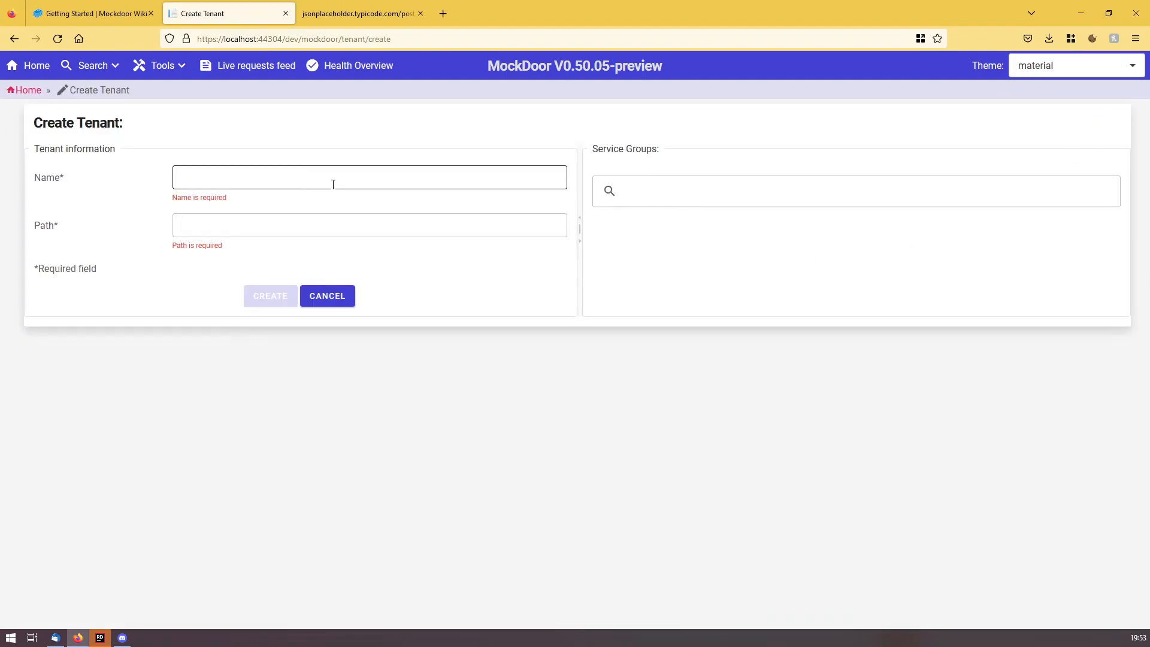
text(Default)
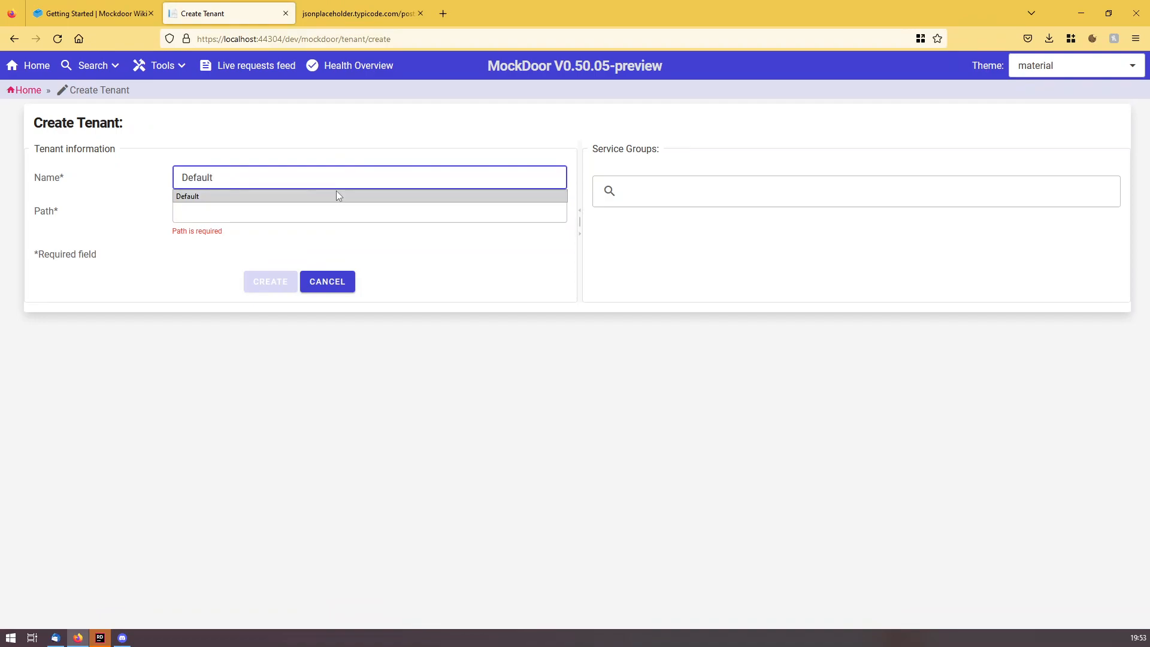
key(Tab)
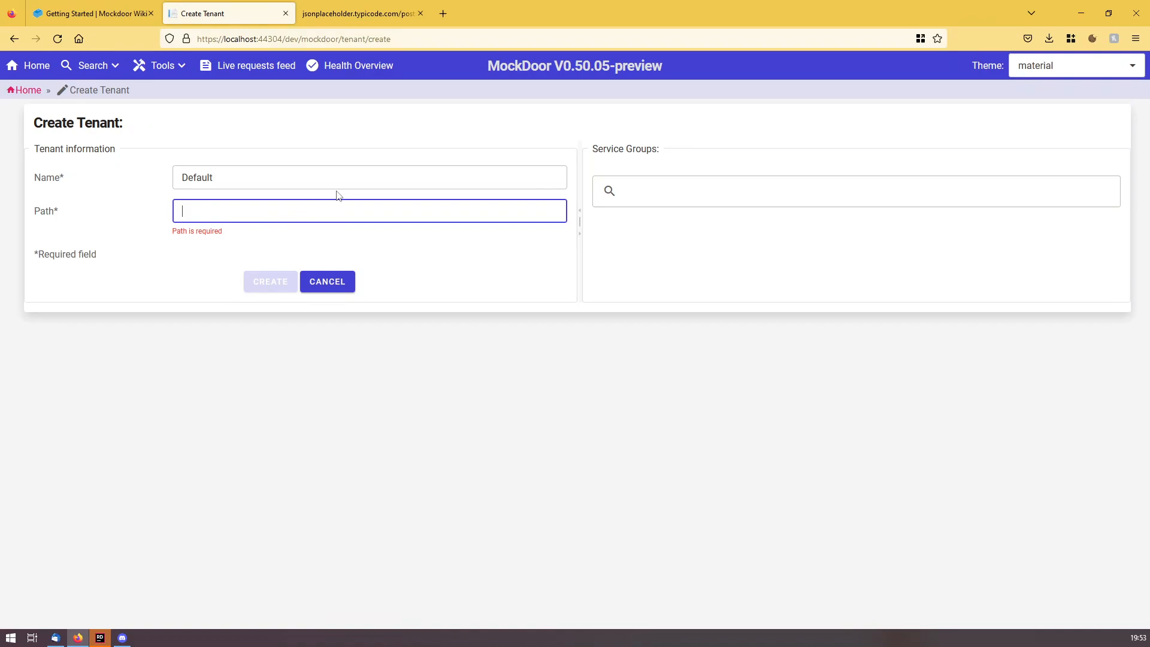
text(default)
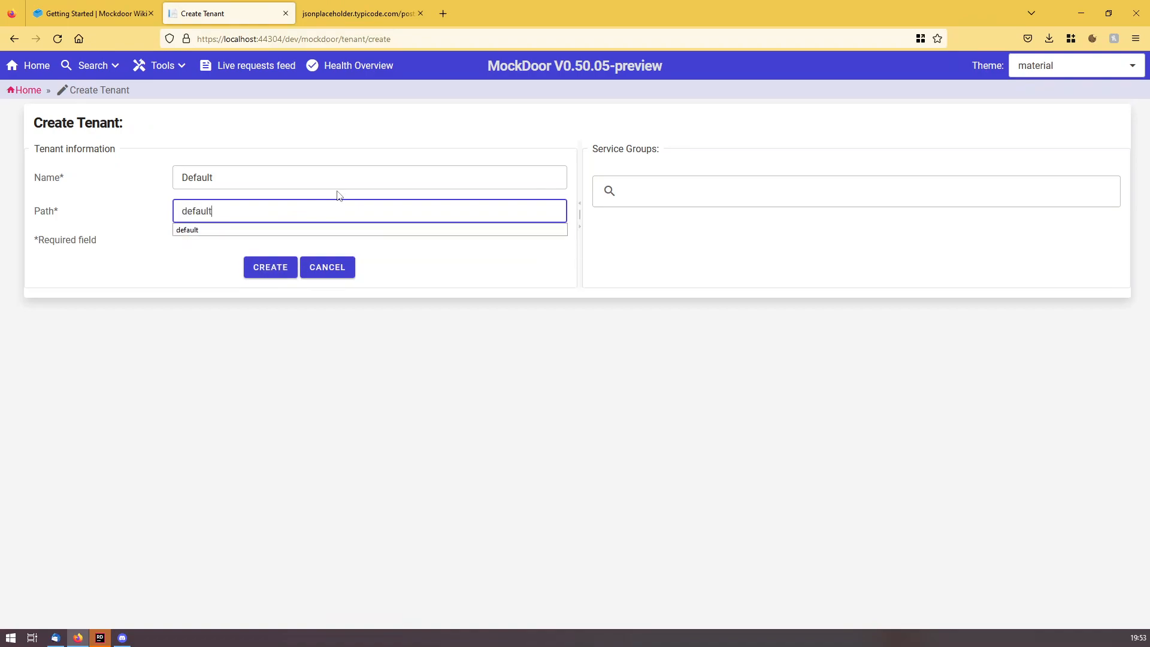
click(380, 403)
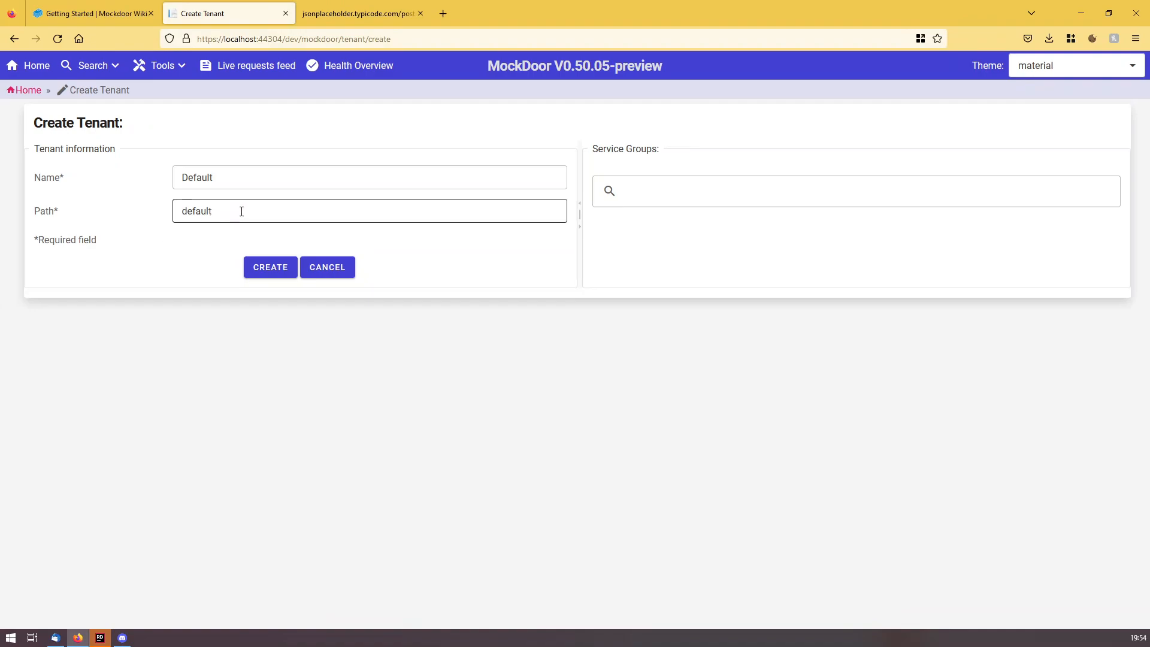
click(268, 268)
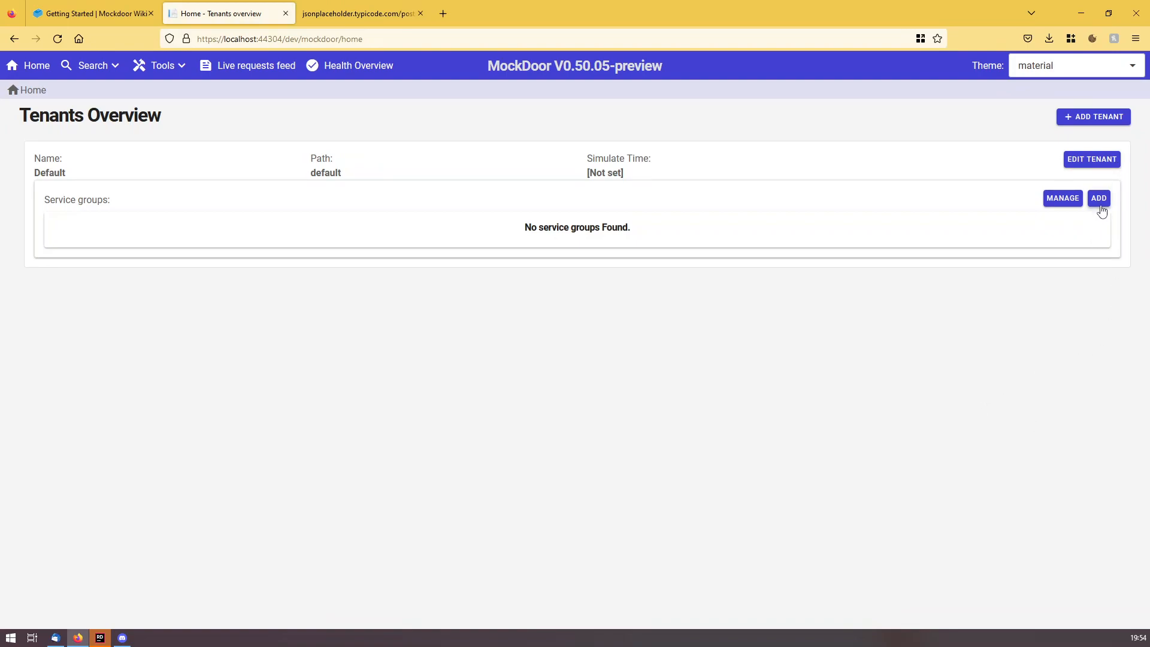
Create the 'Development' service group with path 'dev' under Default.
click(1101, 210)
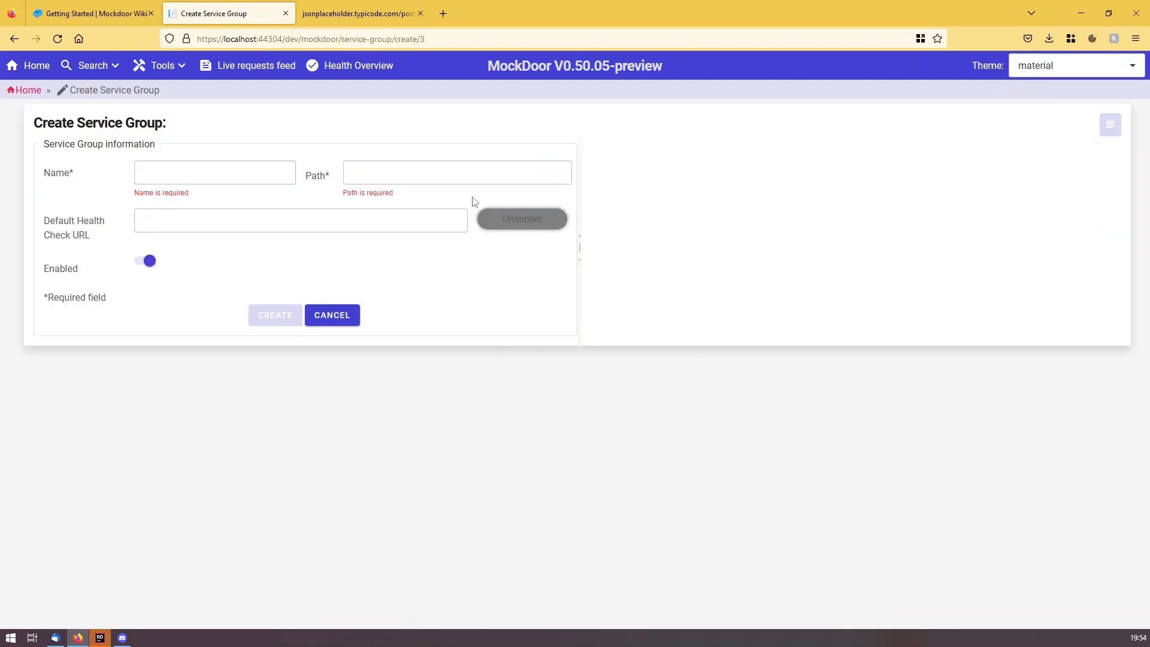
click(221, 169)
text(Development)
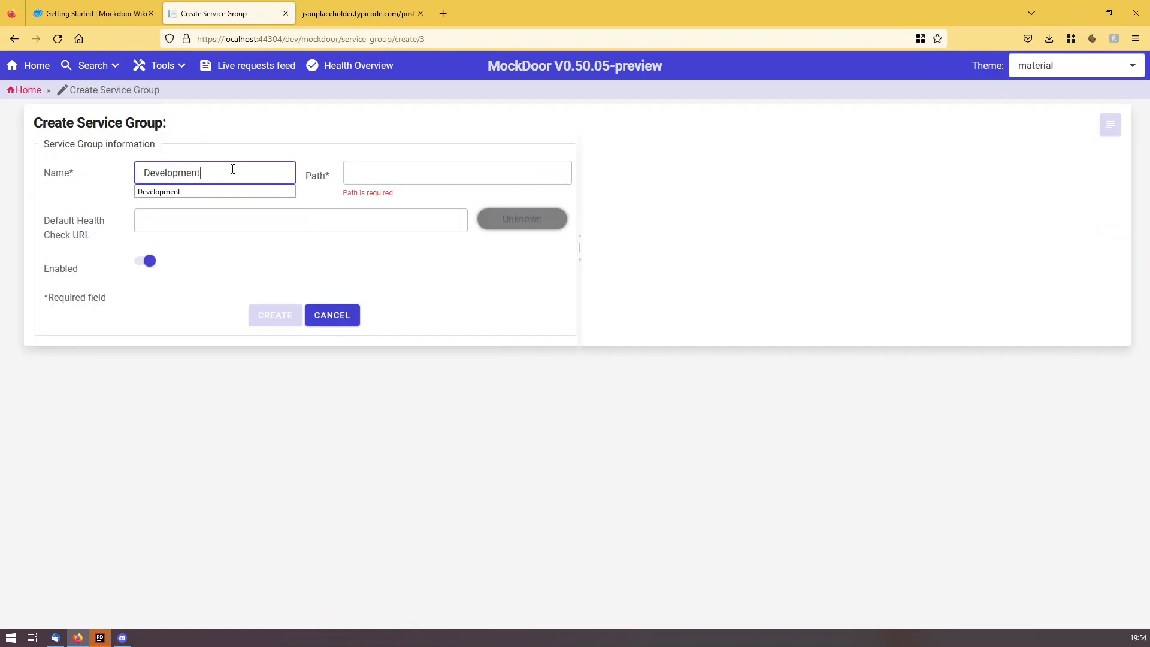
key(Tab)
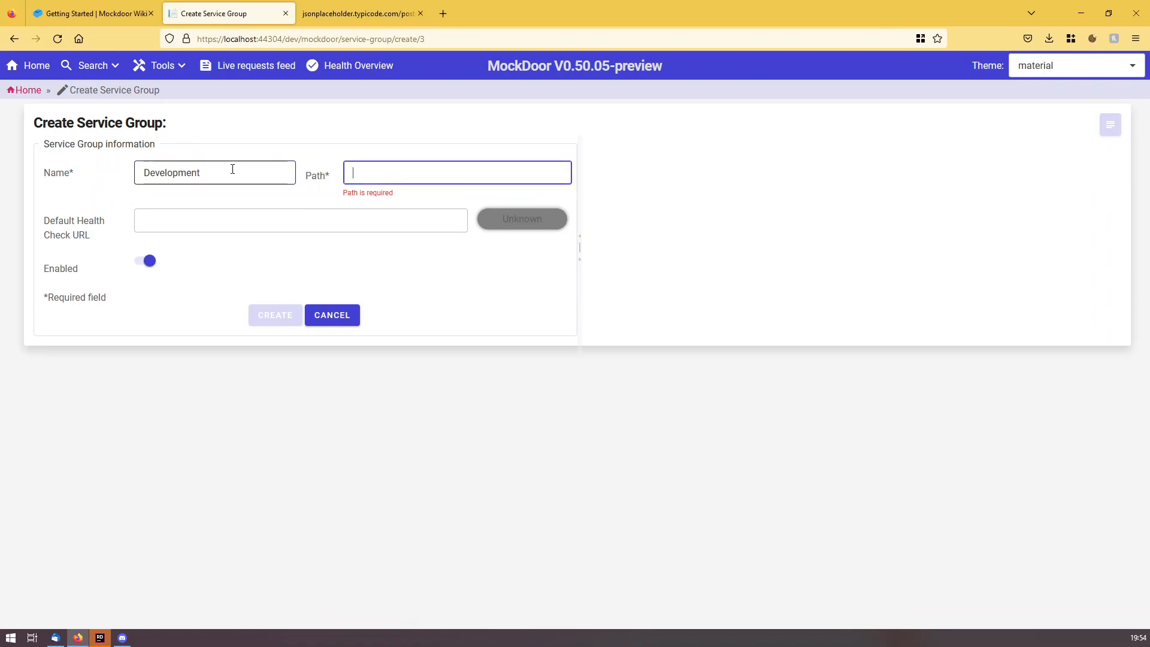
text(dev)
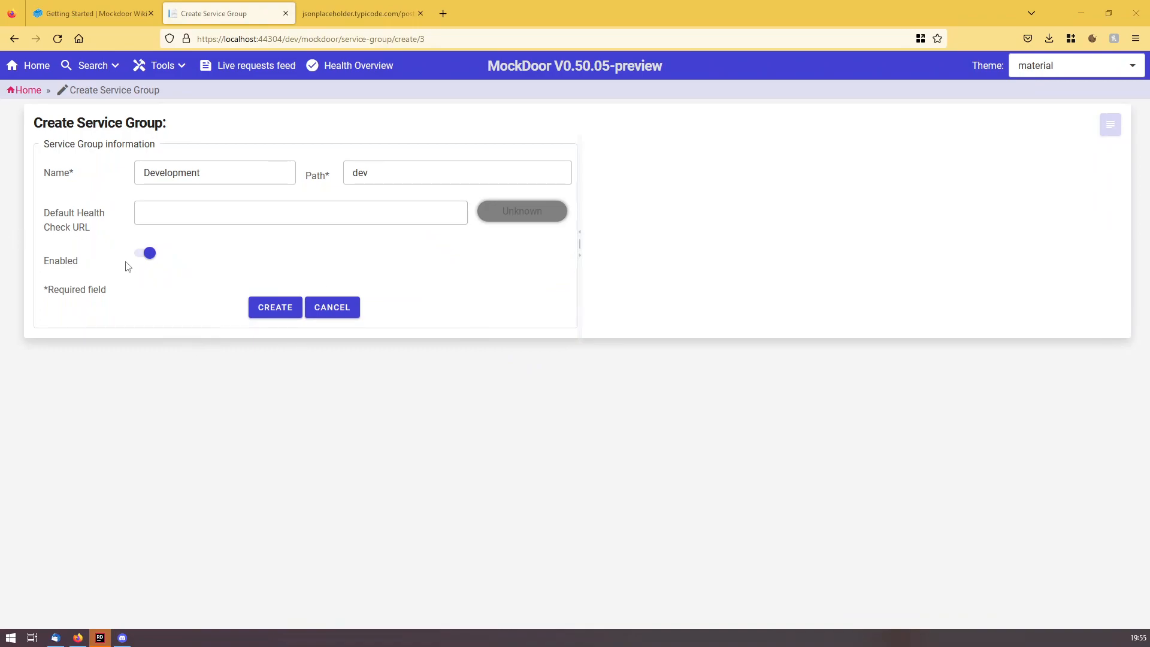
click(275, 308)
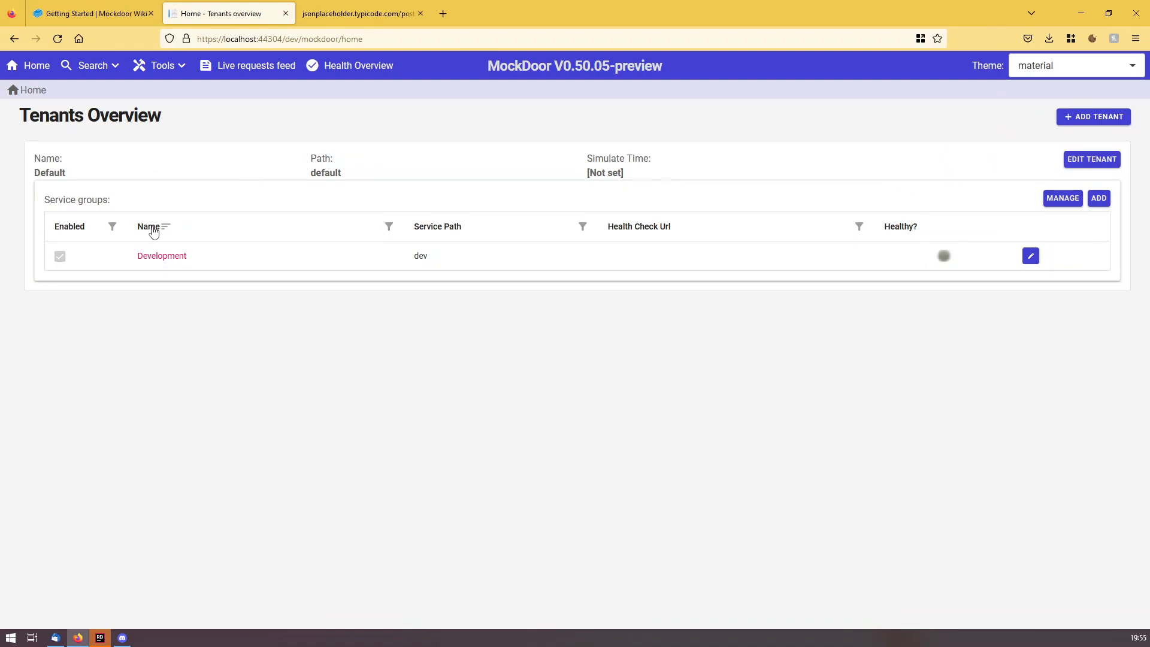
Start a new microservice in Development named 'Json Placeholder' with path 'jsonp'.
click(1054, 202)
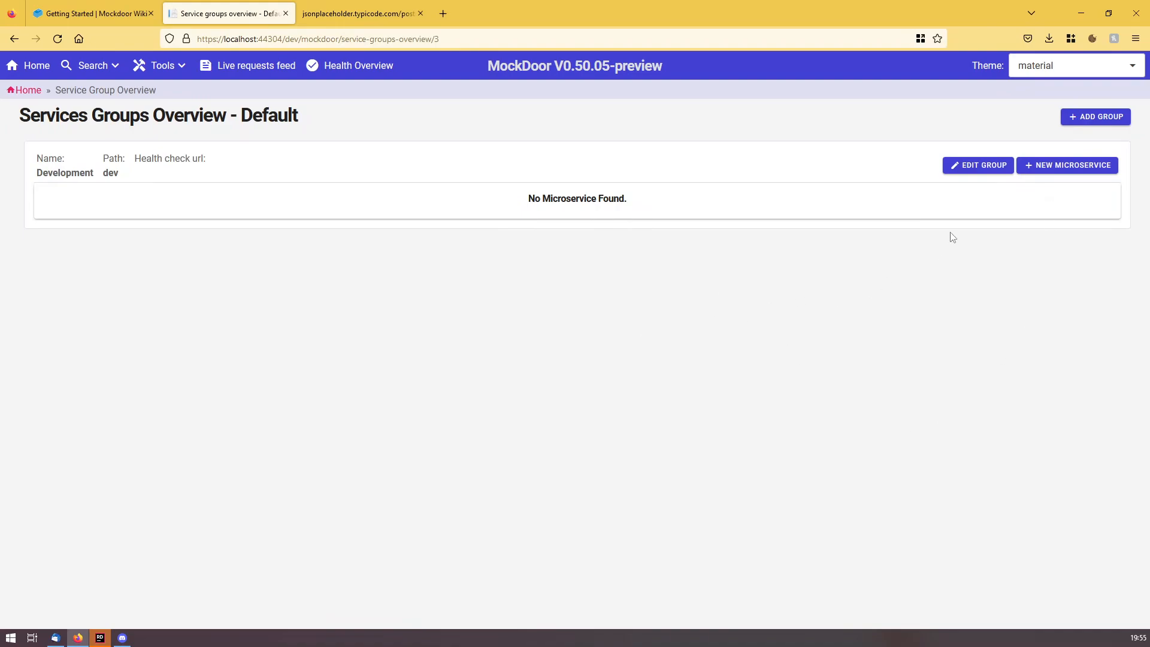
click(1077, 170)
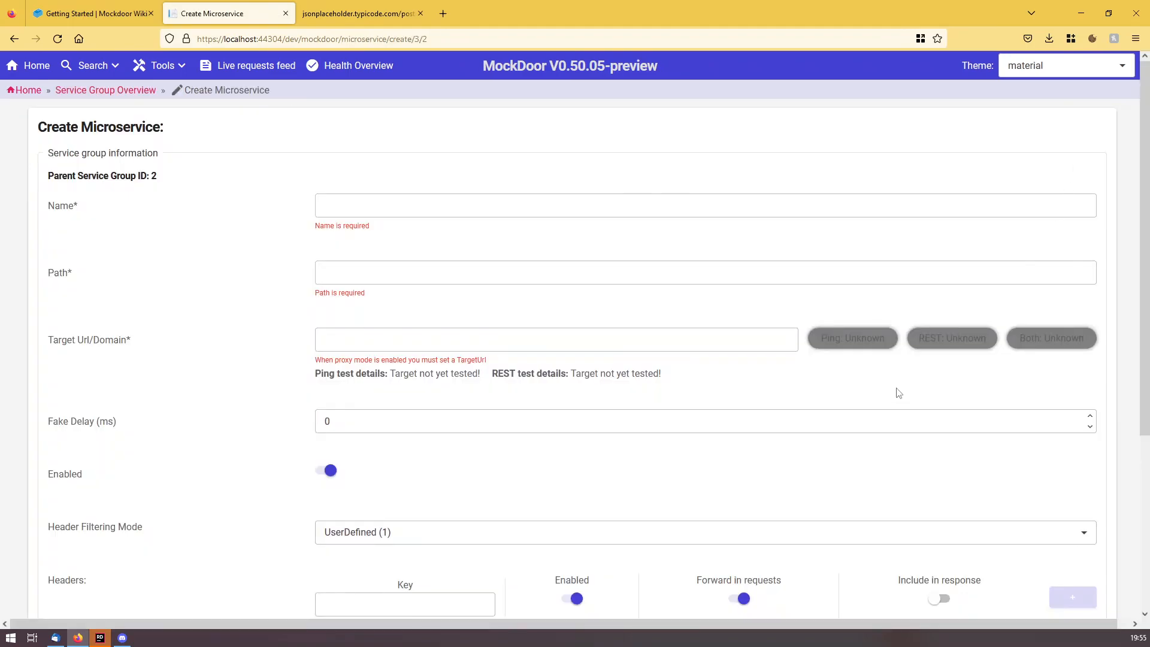
click(383, 206)
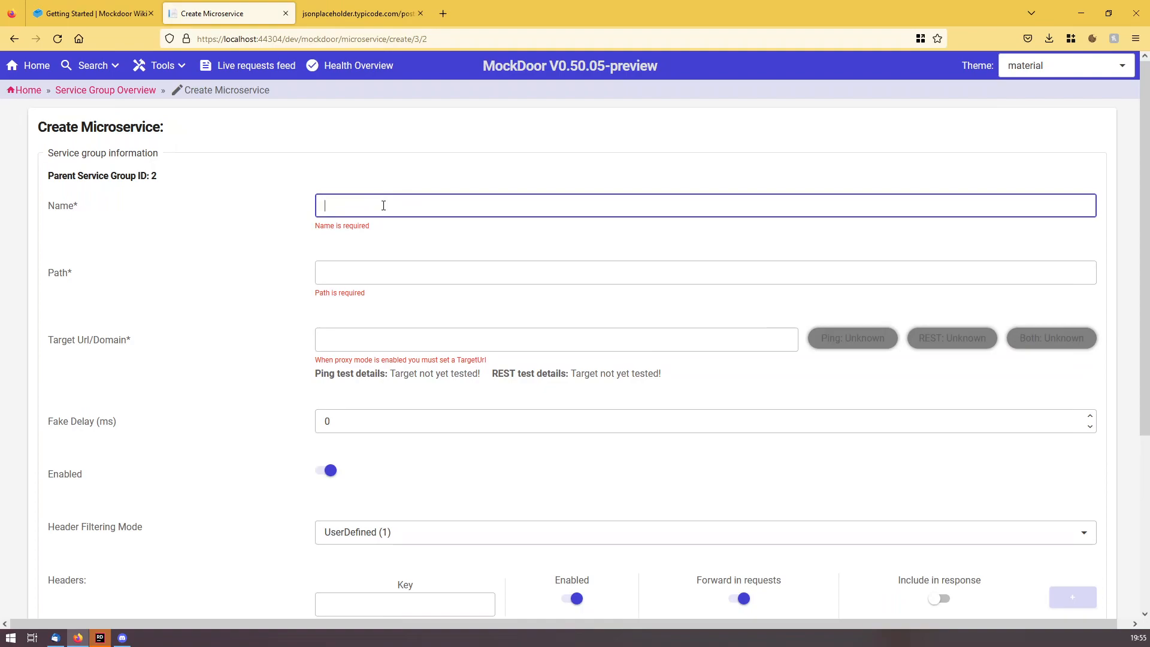
text(Json)
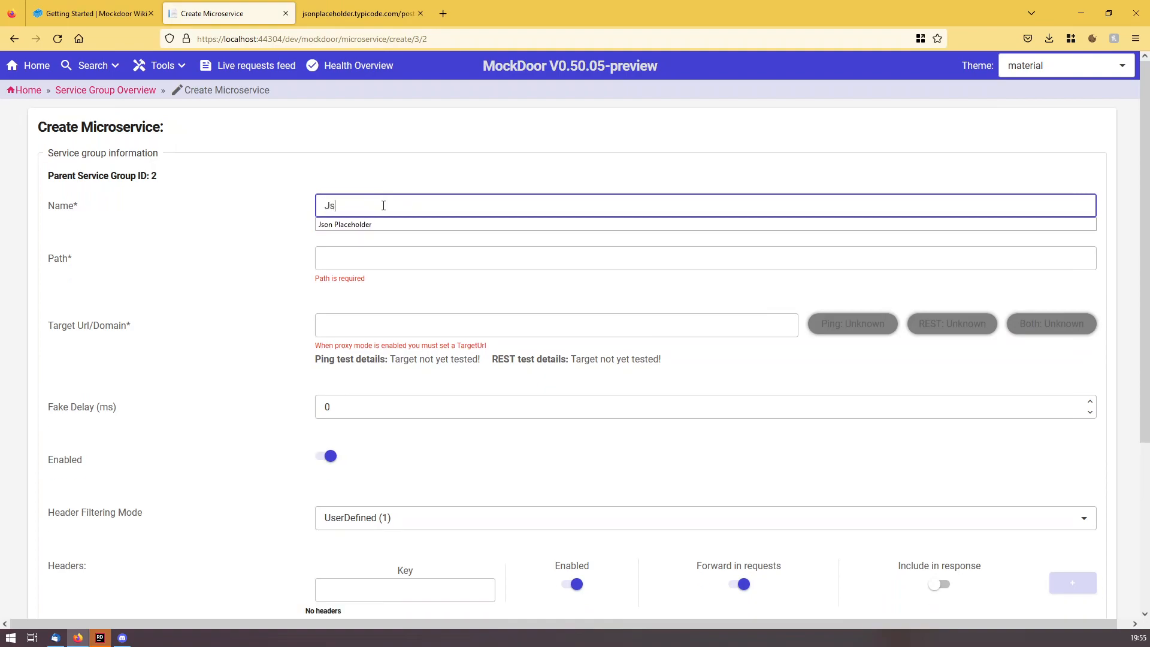
key(Down)
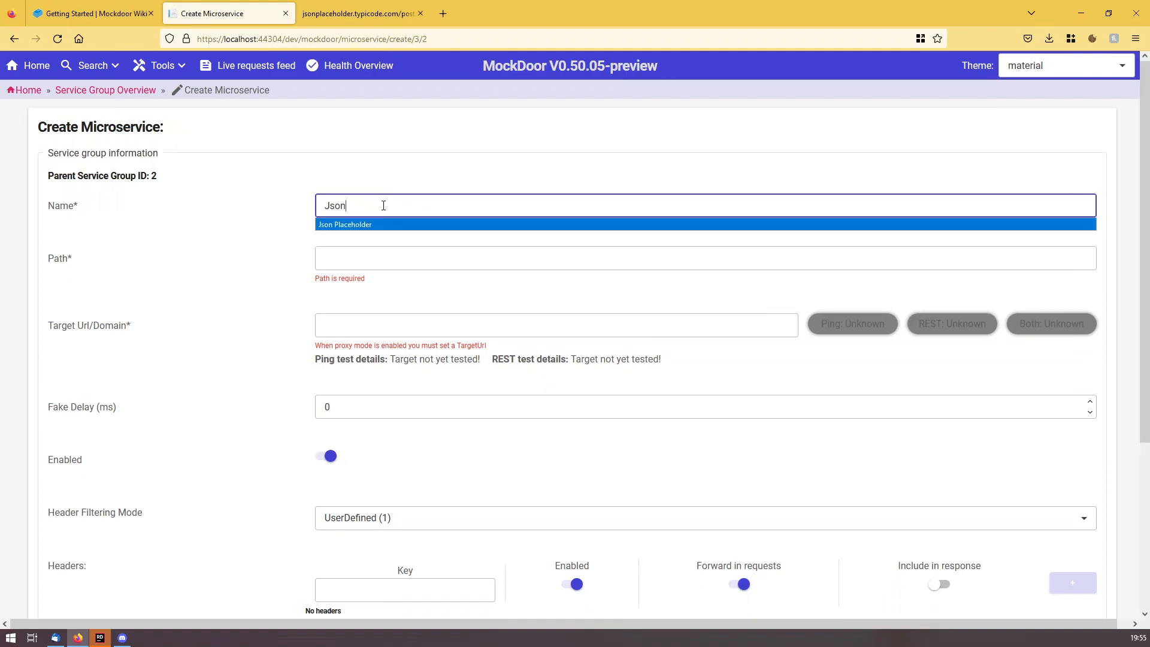
key(Return)
key(Tab)
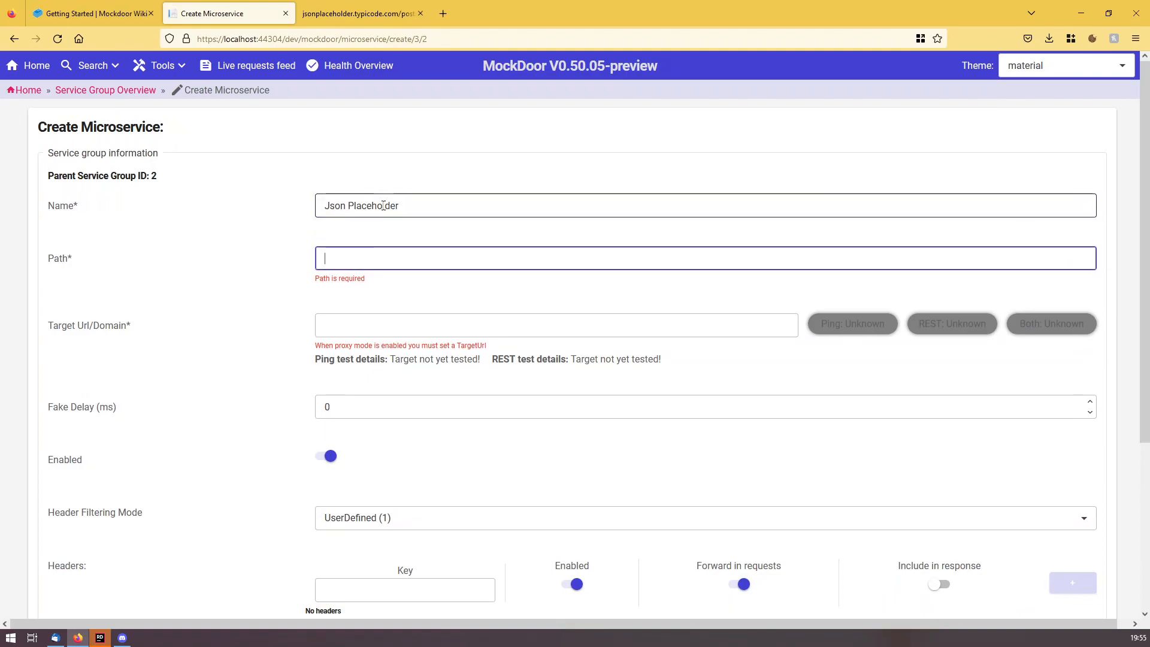
text(json)
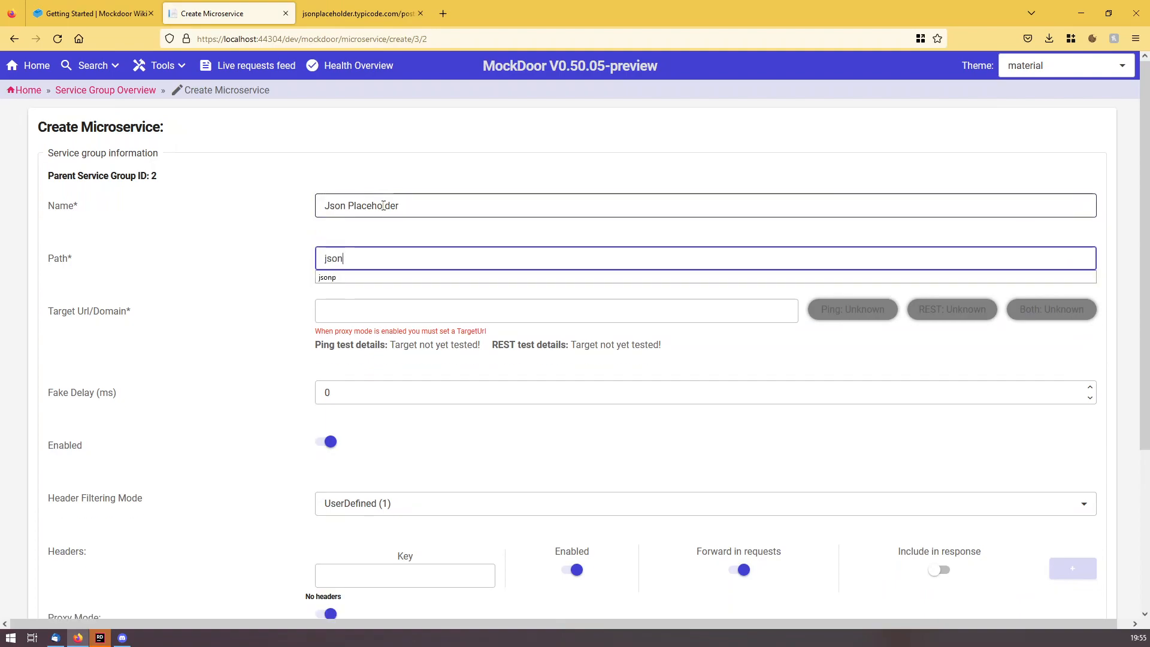
text(p)
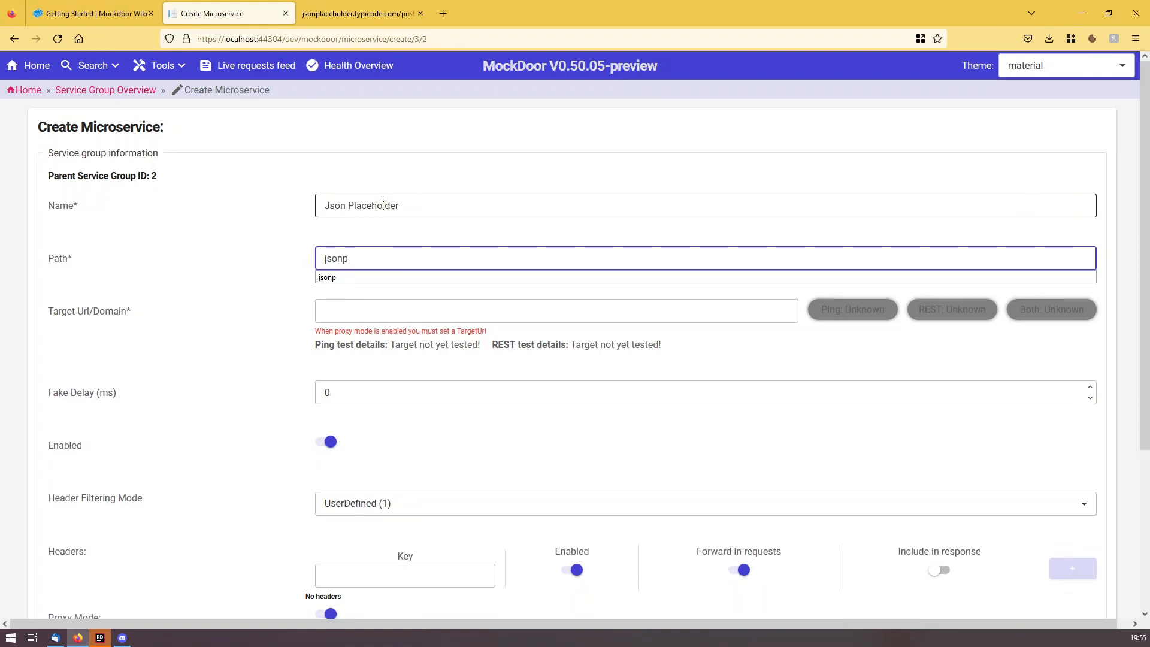
click(317, 309)
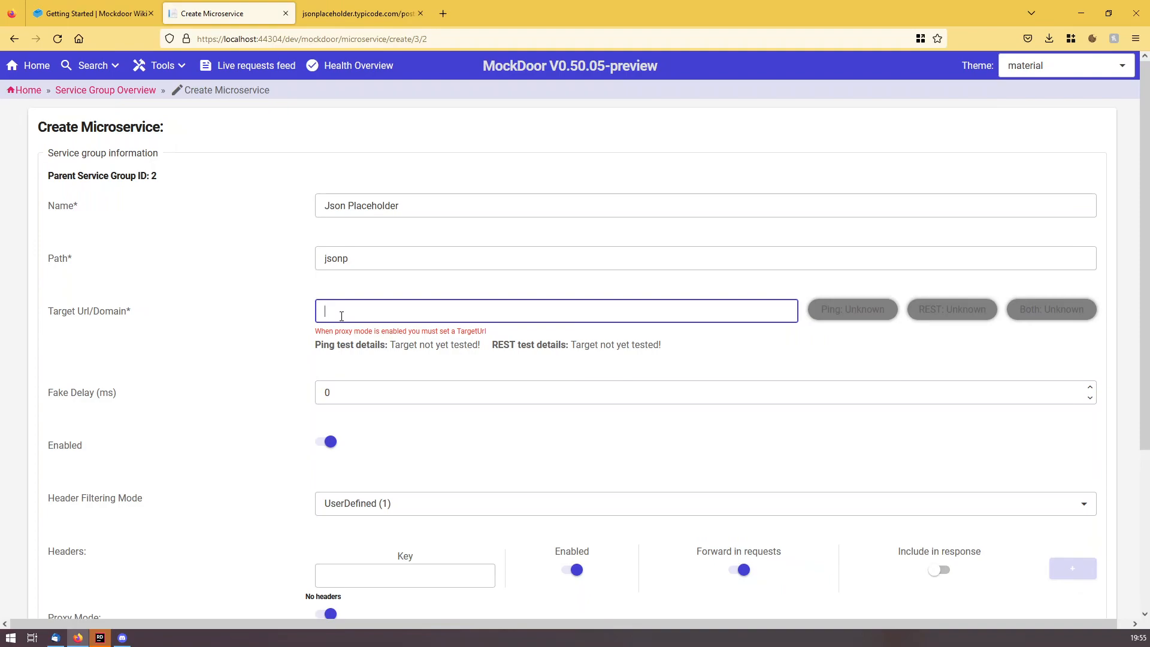
text(j)
key(BackSpace)
text(ht)
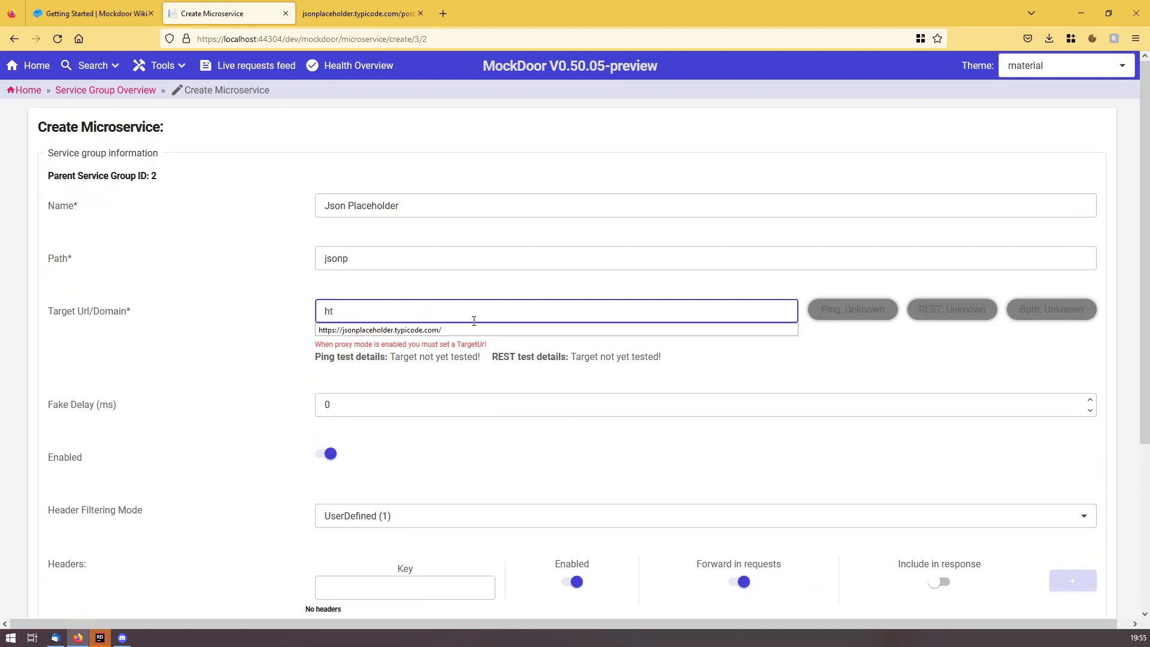
click(520, 329)
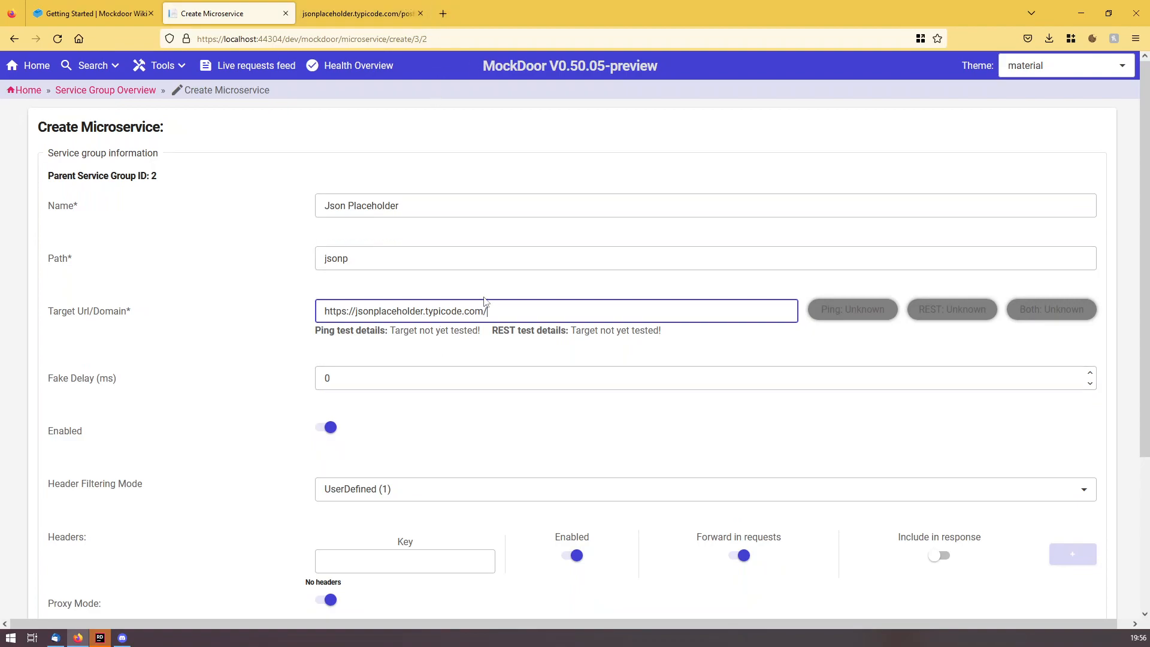
Add an 'Authorization' header key to the microservice's header list.
click(250, 398)
scroll(457, 368, down, 2)
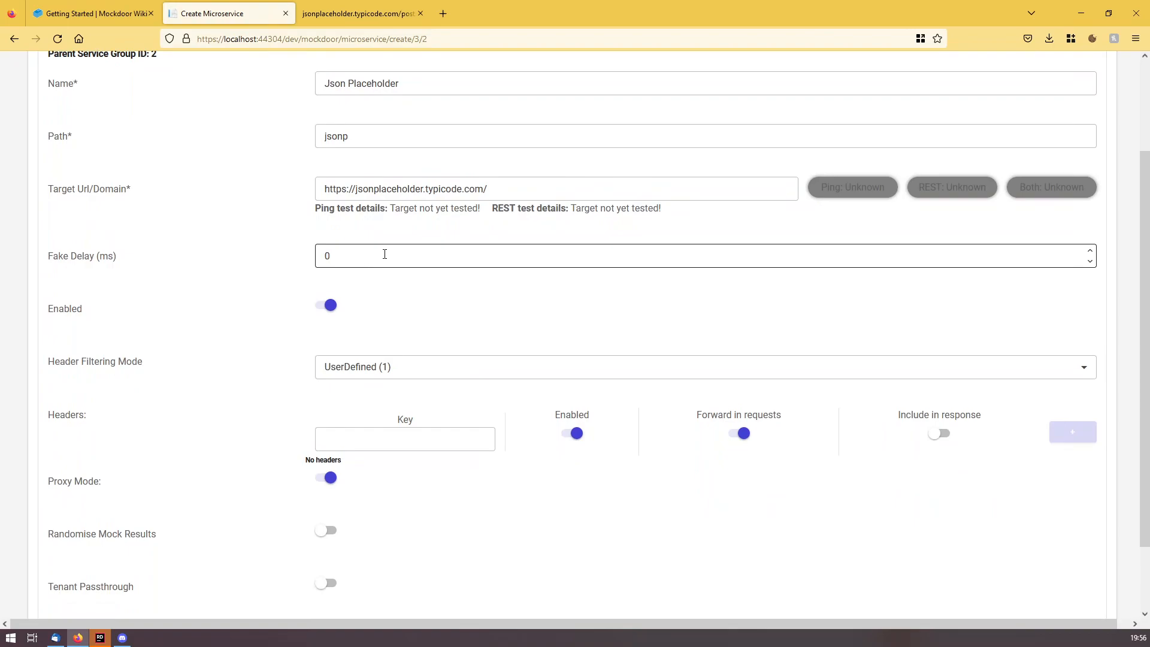
scroll(776, 411, down, 1)
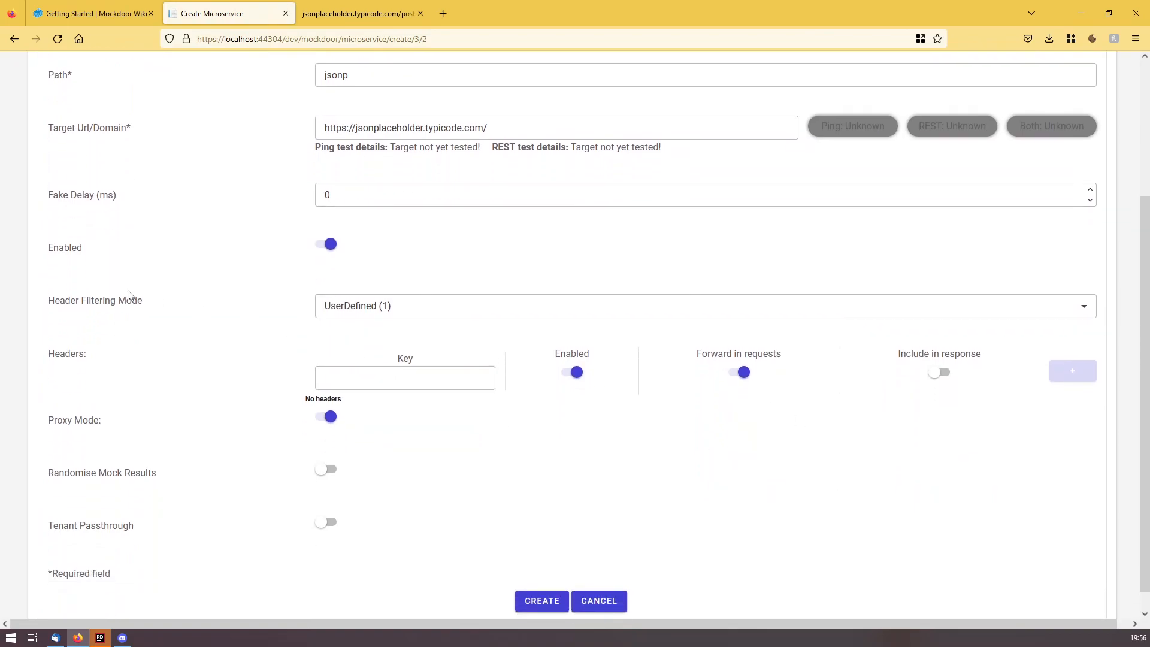
click(427, 378)
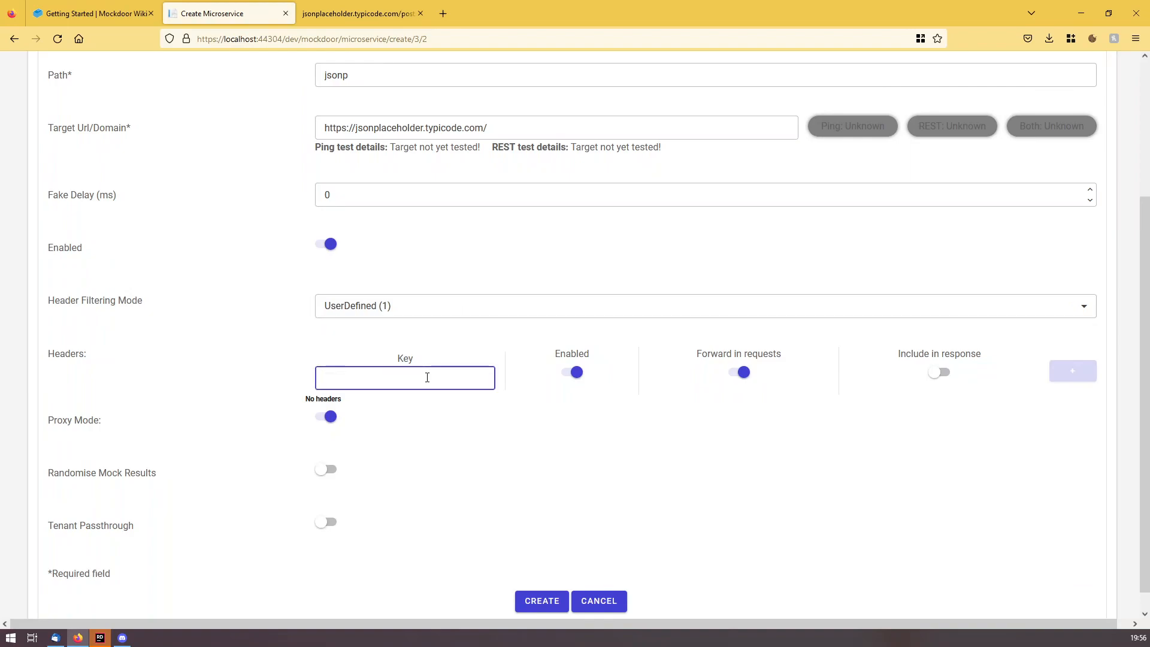
text(Auth)
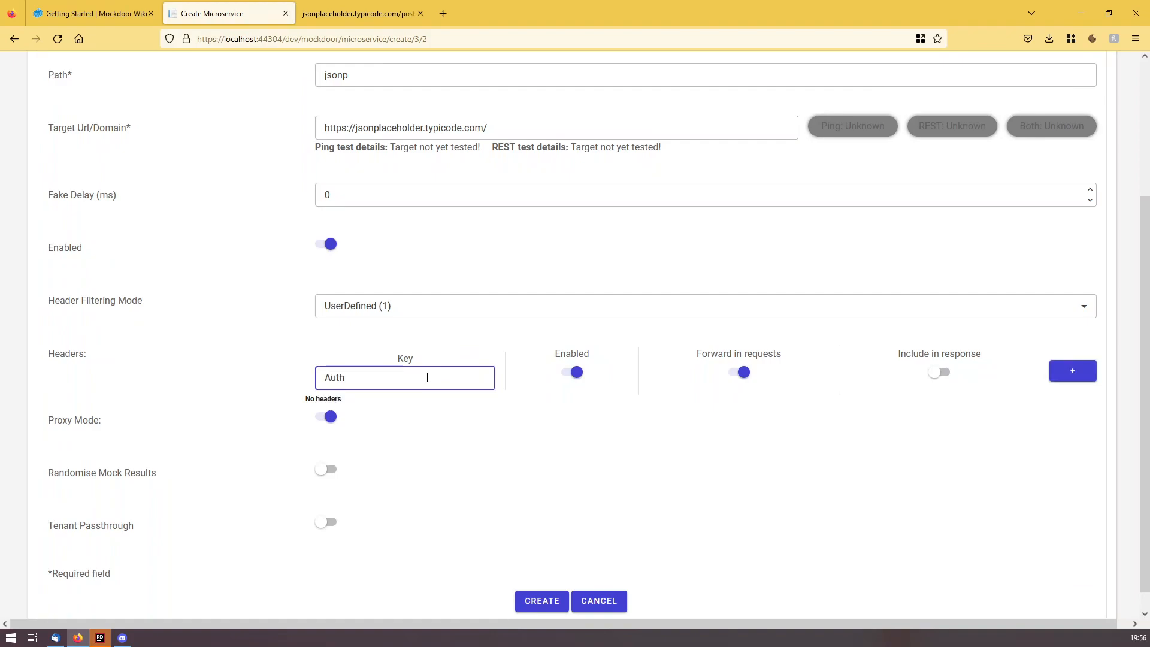
text(orization)
click(1070, 372)
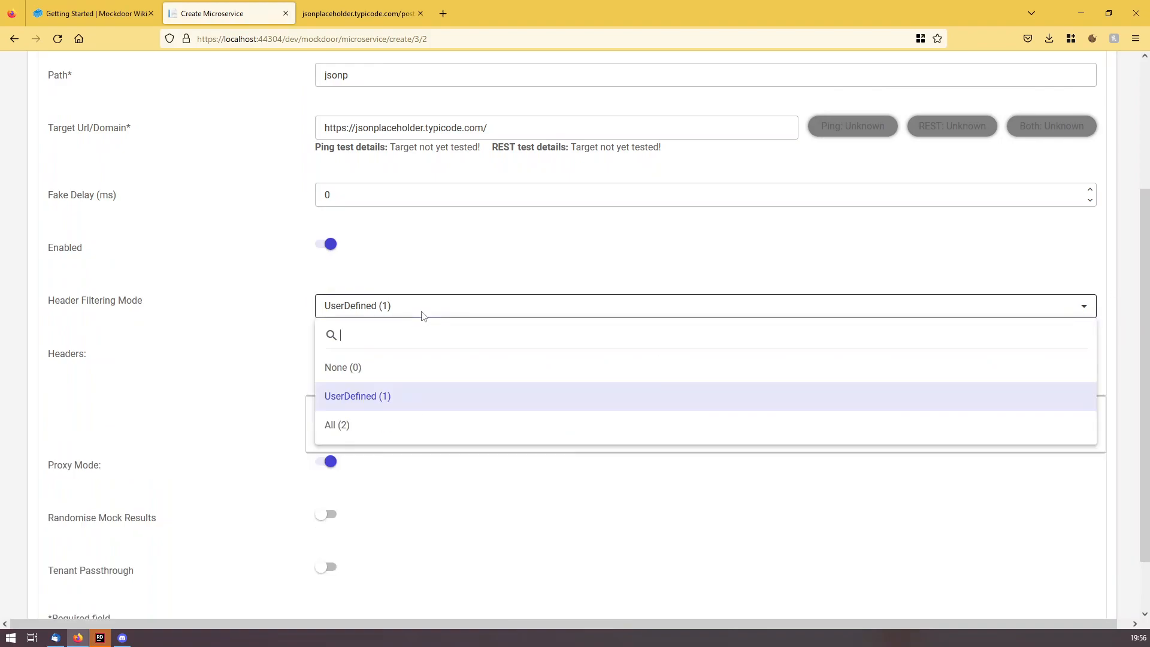
click(152, 331)
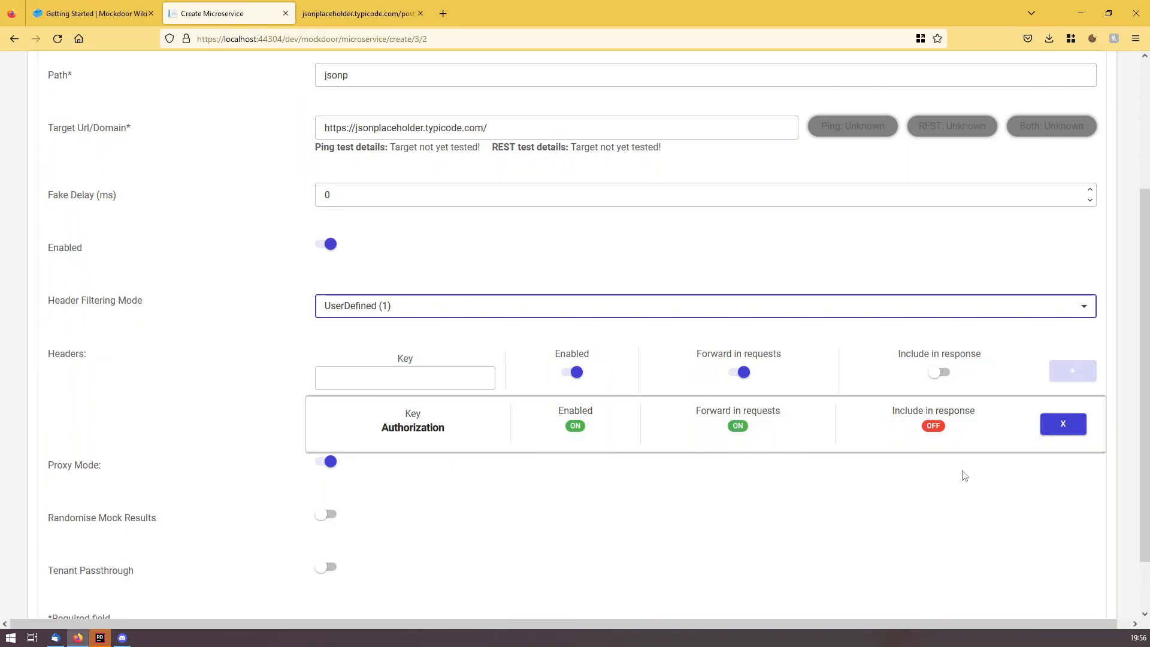
Remove the Authorization header again and create the microservice.
click(1064, 424)
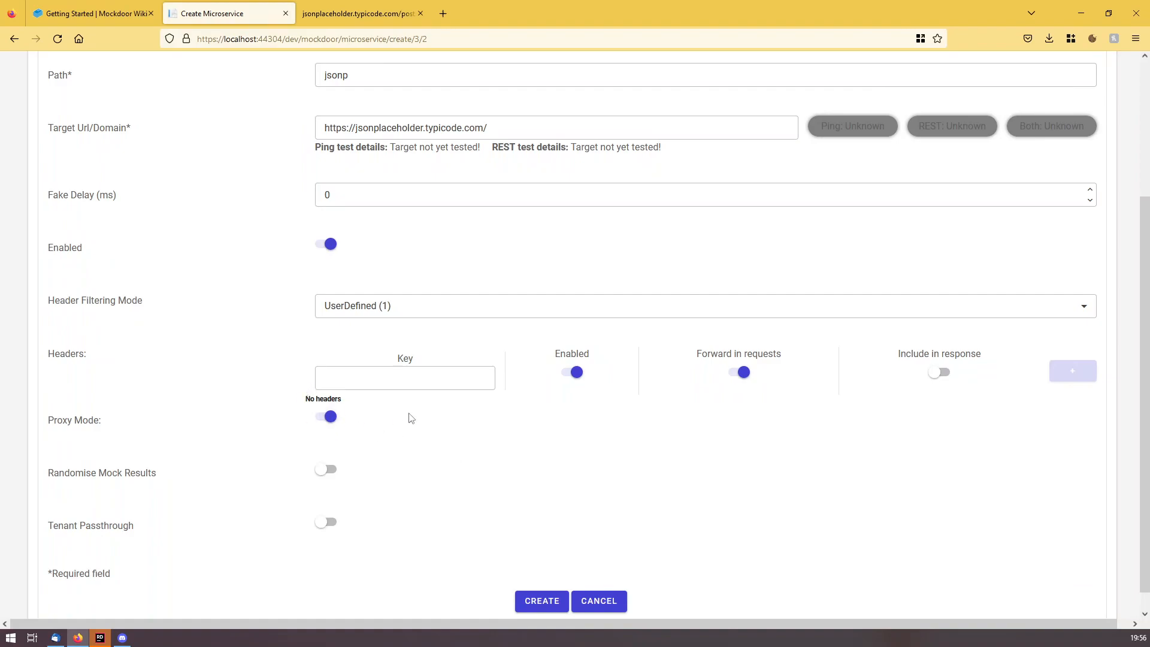
scroll(513, 471, down, 1)
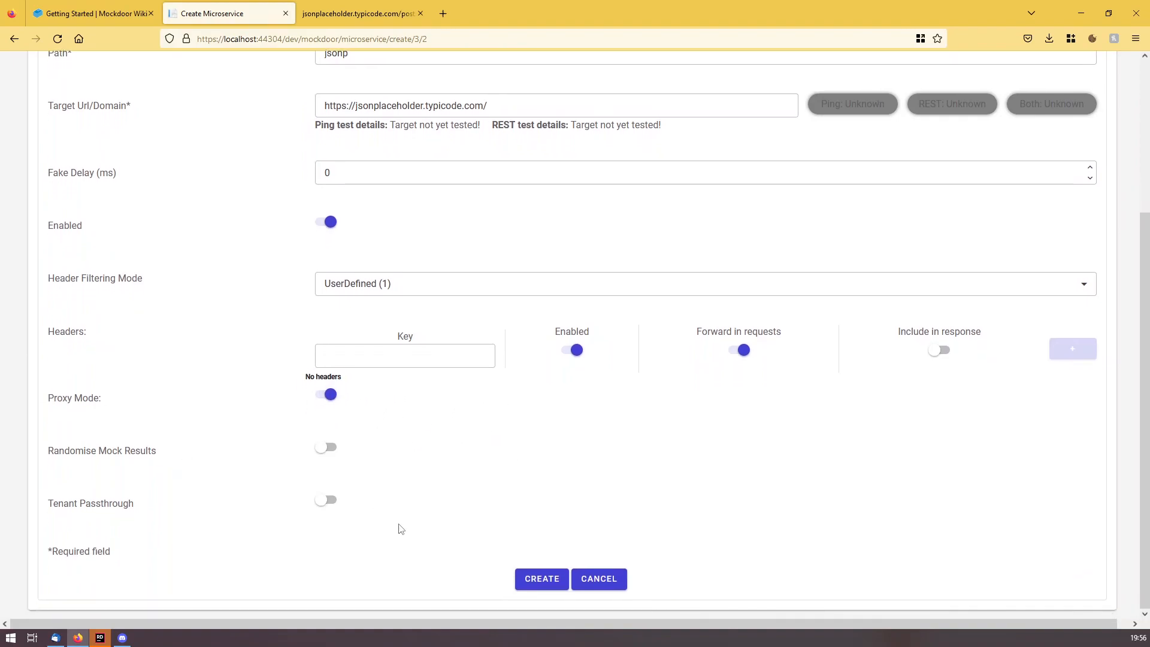
click(546, 580)
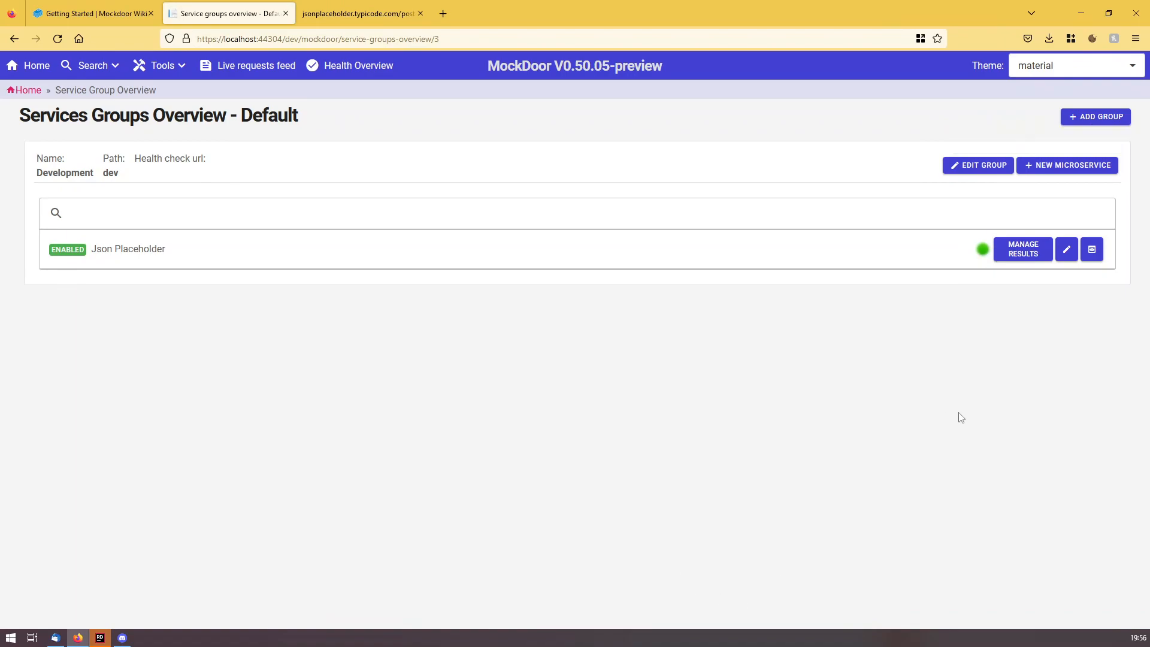
Open Json Placeholder's Edit Microservice page to see its passed ping and REST tests.
click(176, 67)
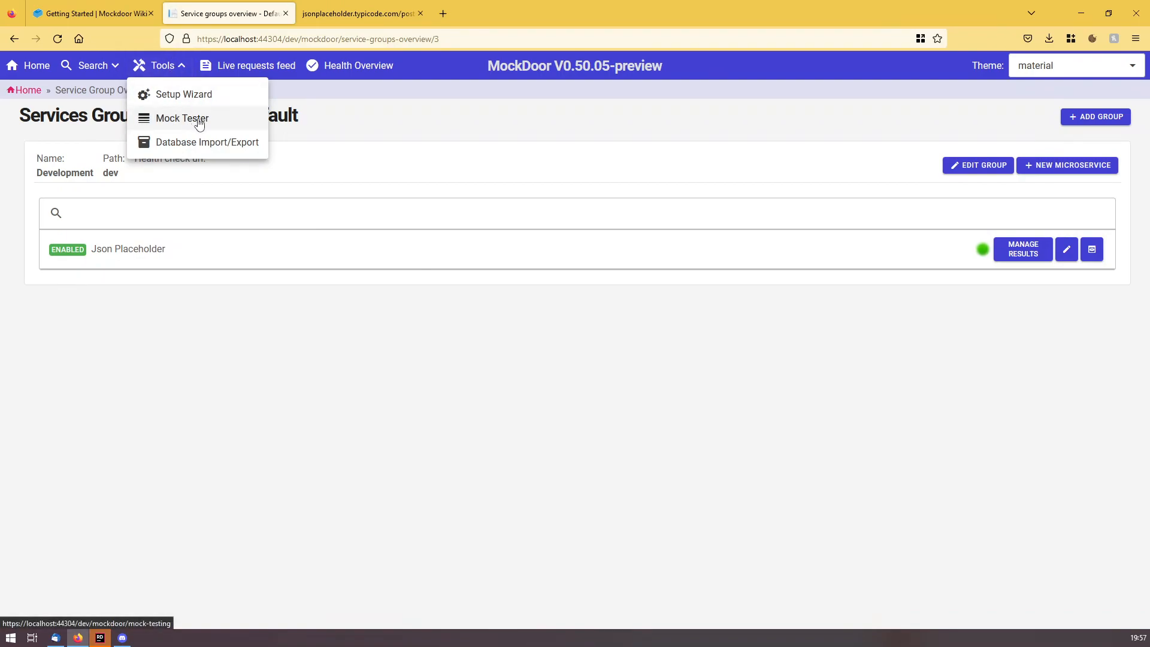
click(760, 472)
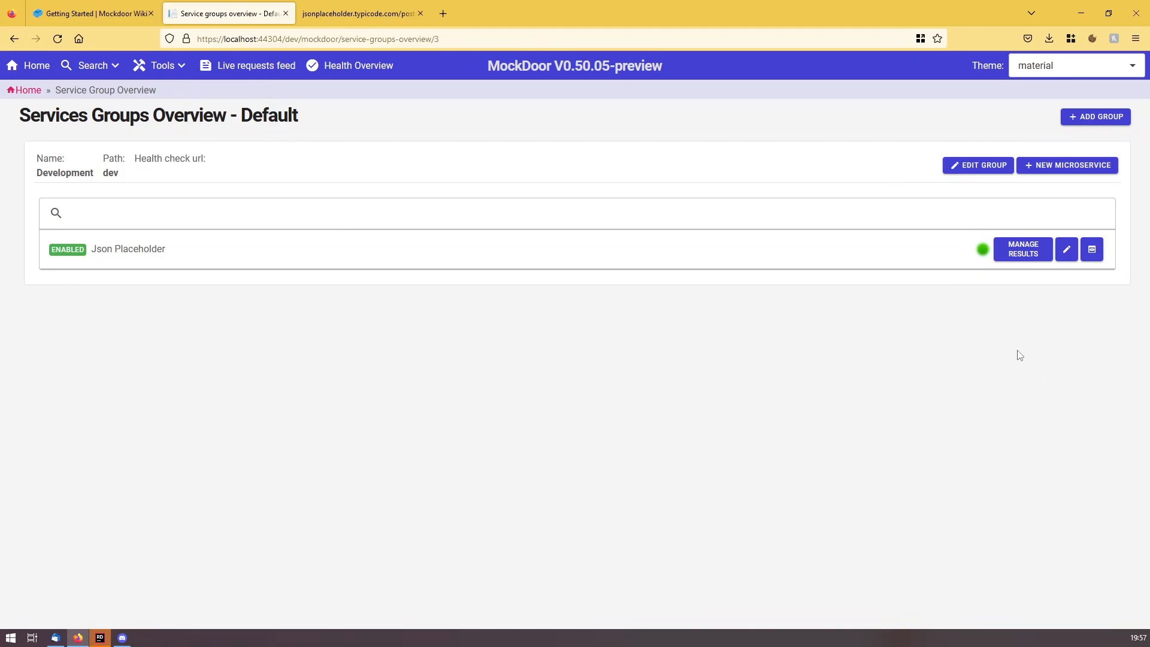
click(1066, 253)
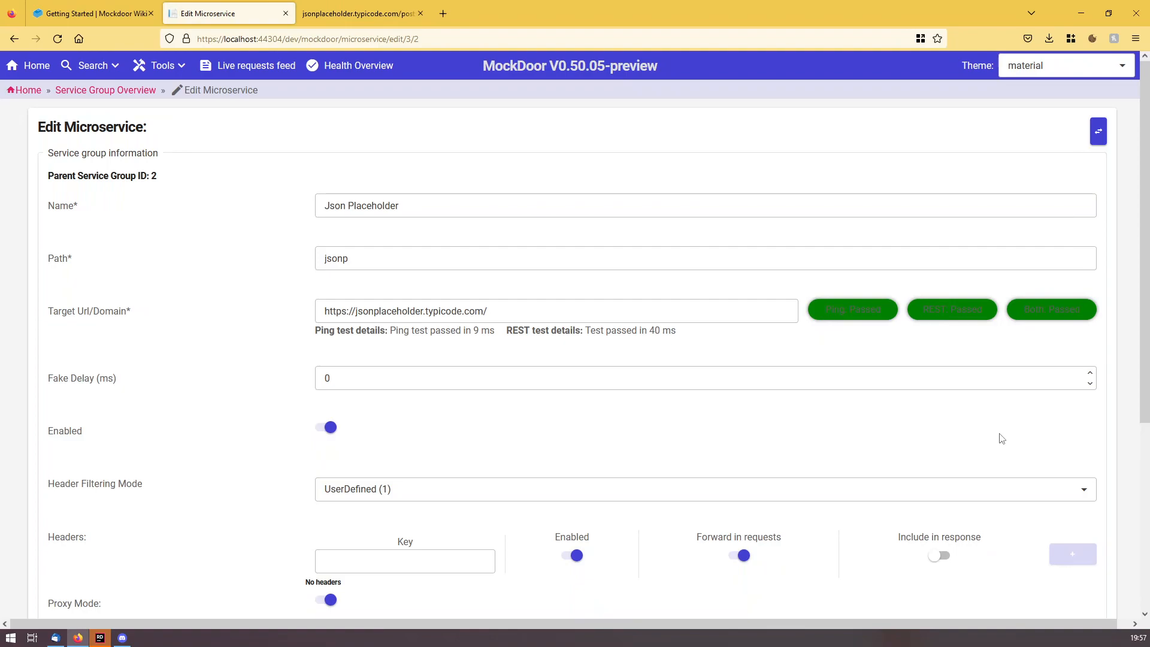
Open the Mock Tester for Json Placeholder with target endpoint 'posts'.
click(1099, 135)
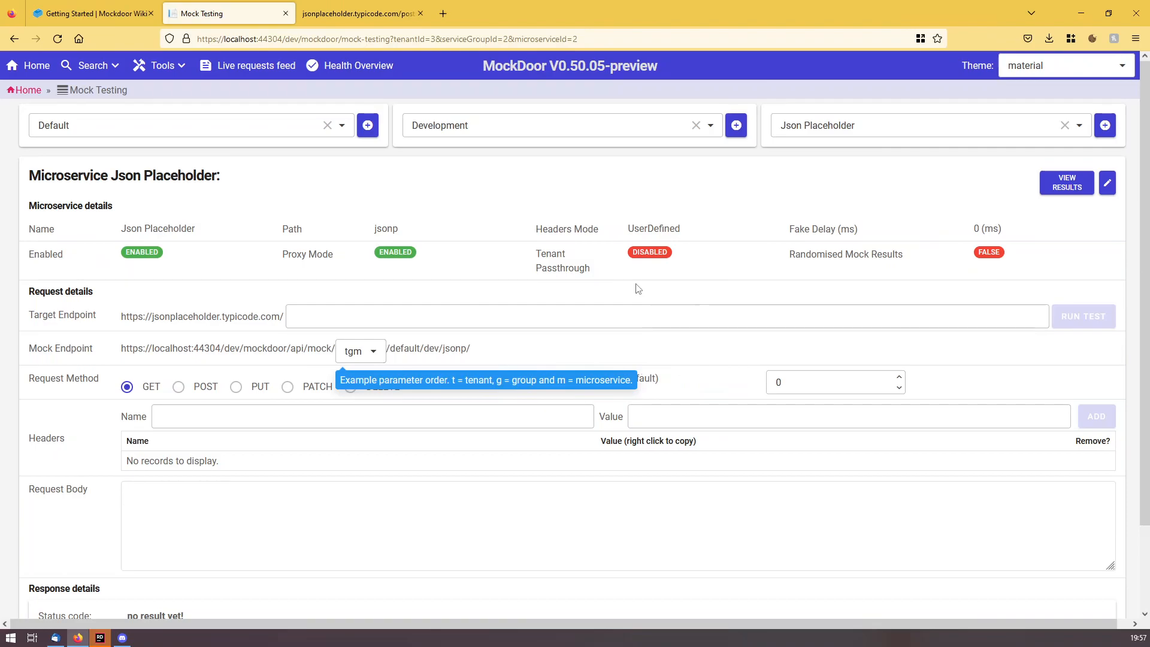
click(316, 318)
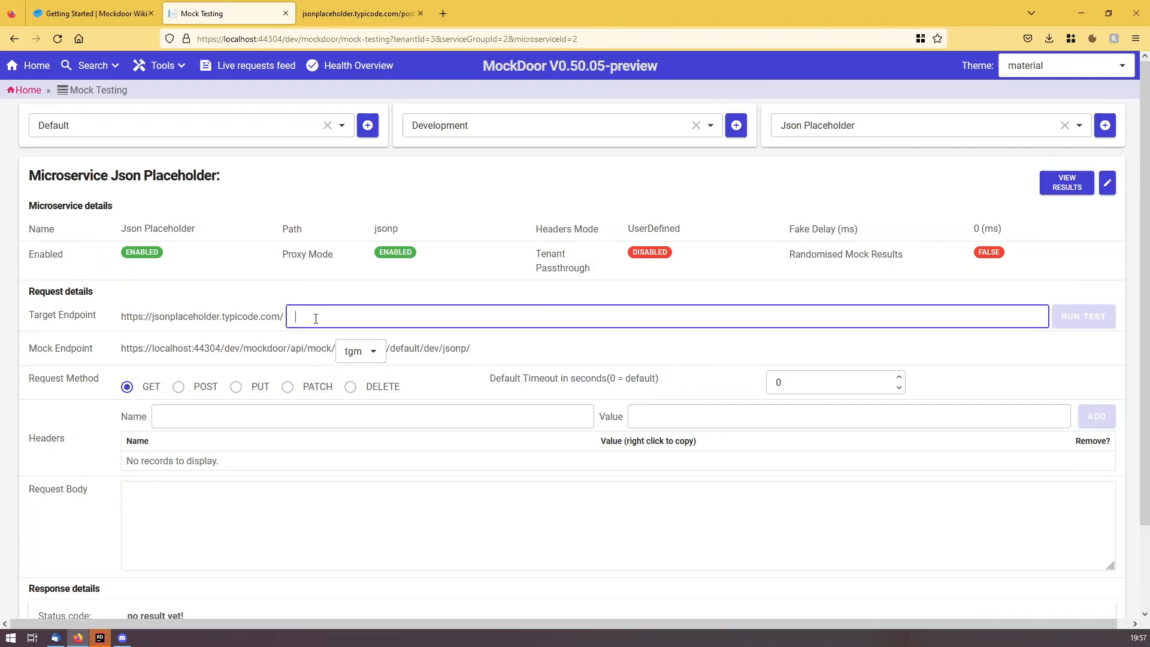
text(posts)
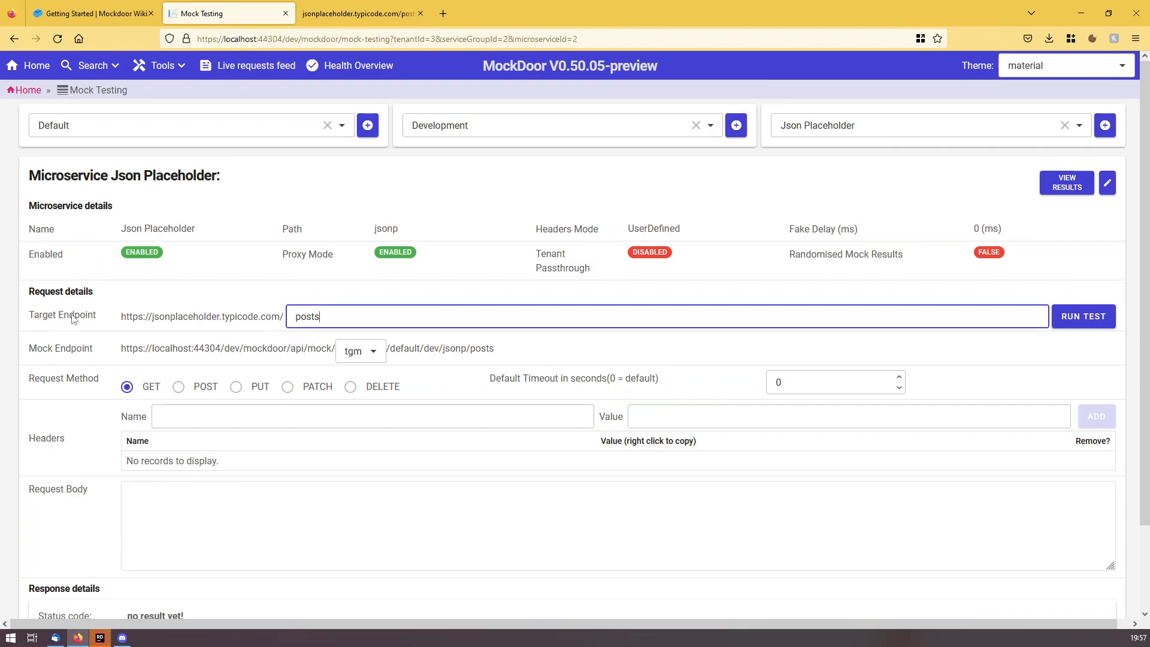
drag(121, 318, 282, 317)
click(335, 317)
click(437, 349)
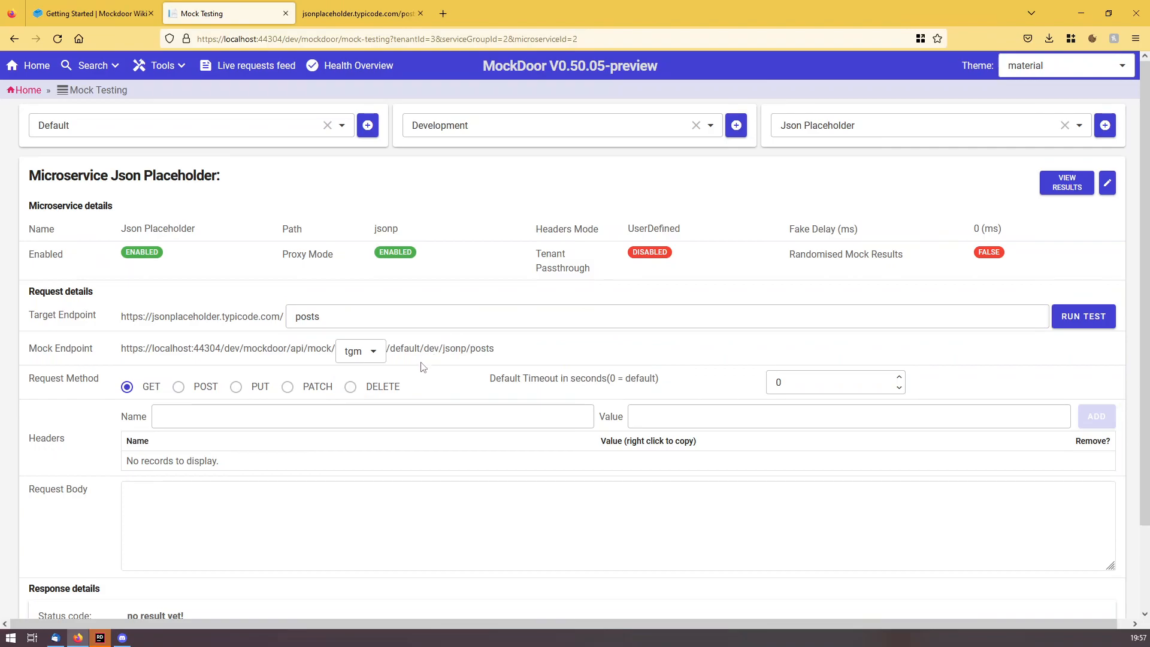
Set the mock URL parameter order to gmt and copy the mock URL.
click(359, 352)
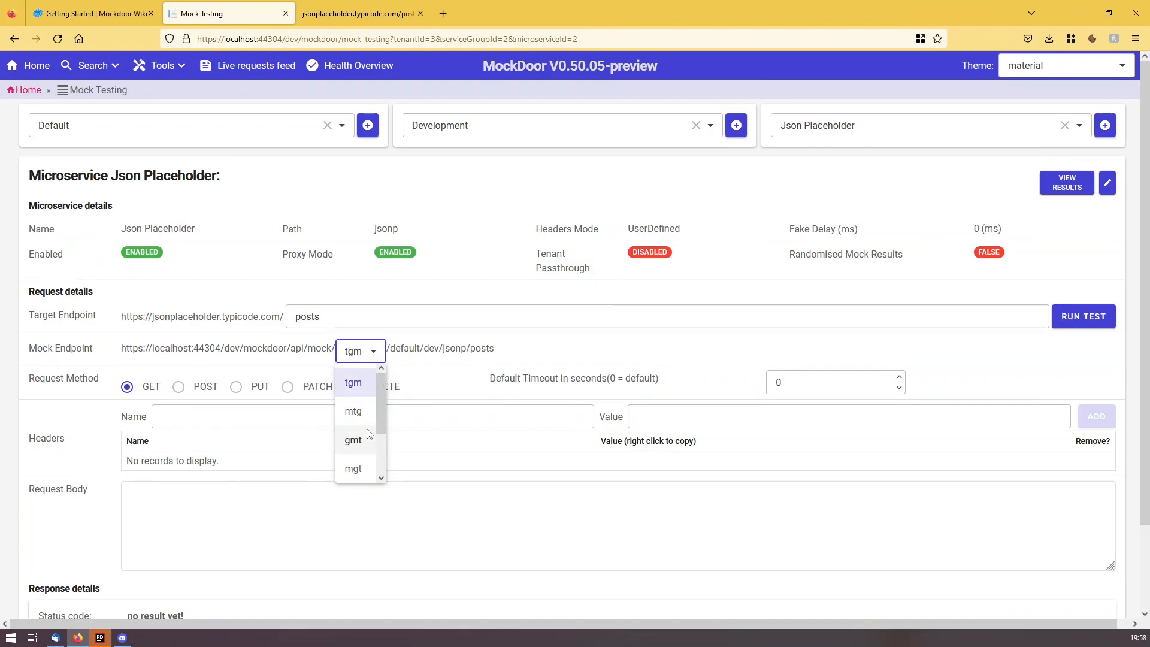
click(354, 440)
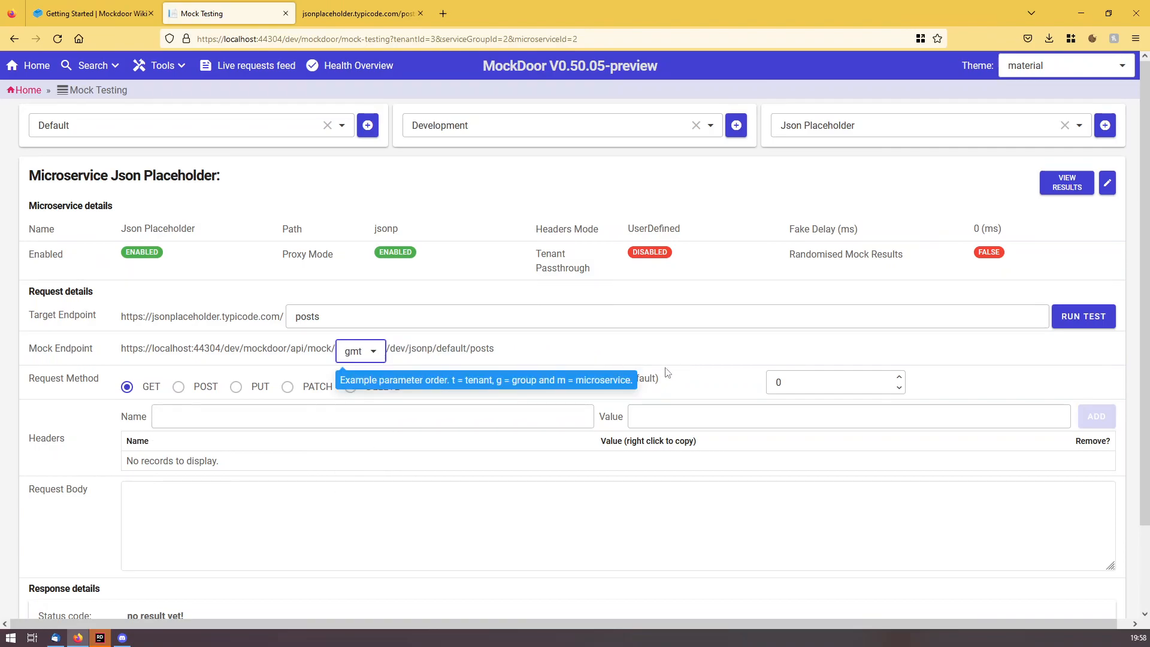
click(285, 349)
right_click(273, 357)
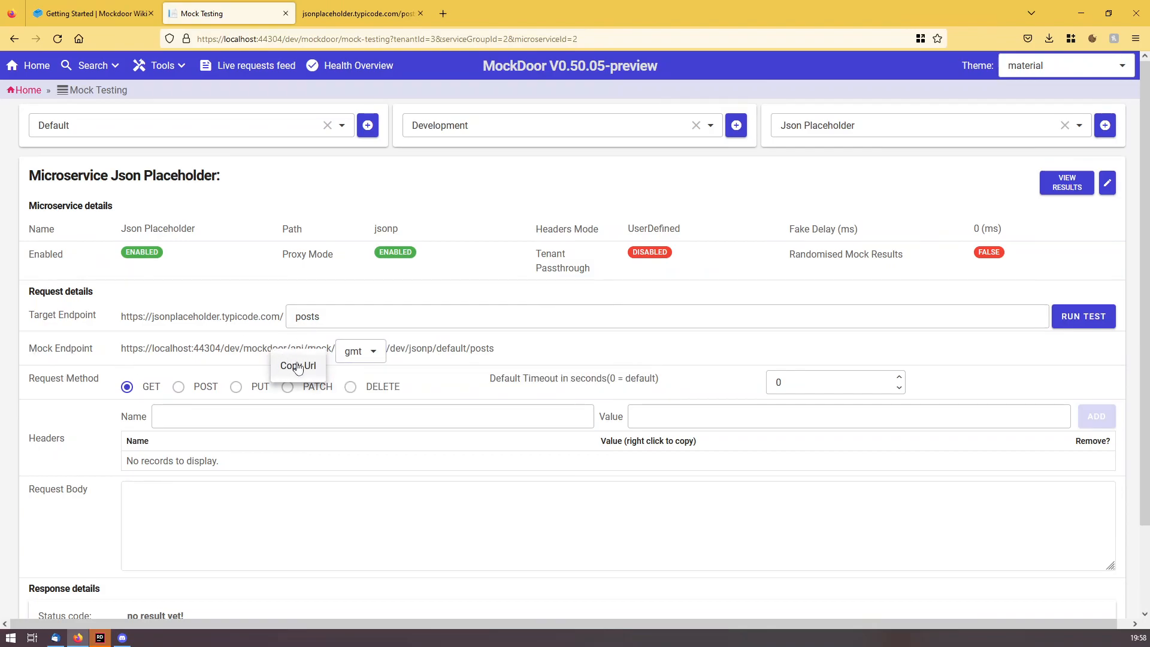
click(298, 366)
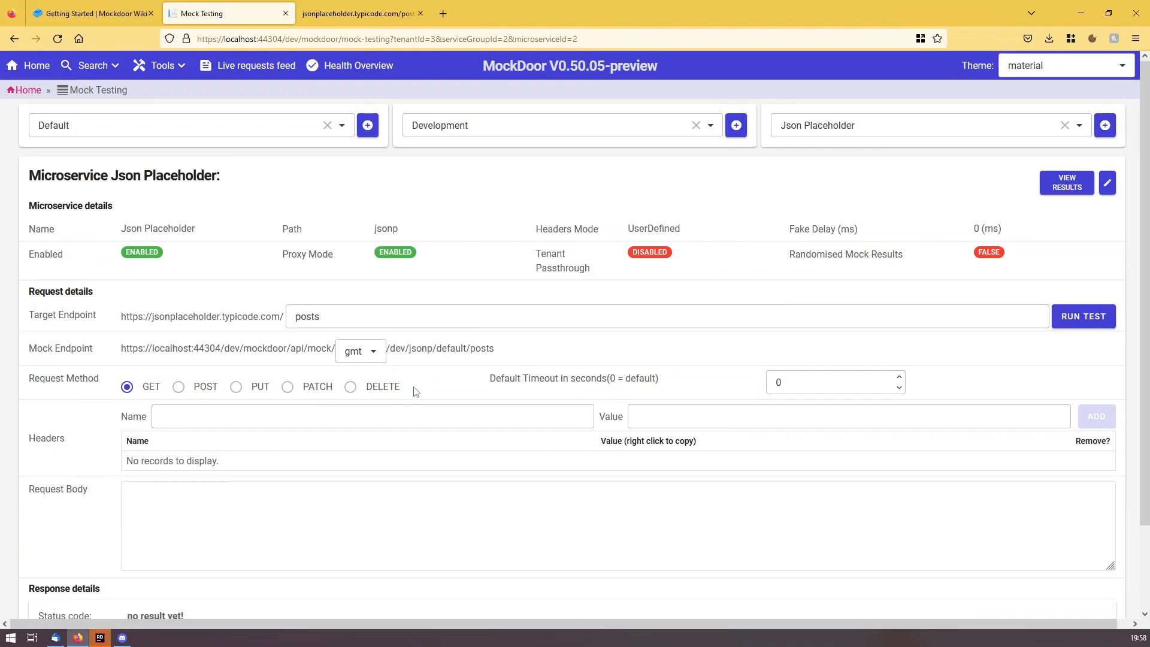
Run the posts test and review its 200 status, JSON posts body and headers.
click(1091, 323)
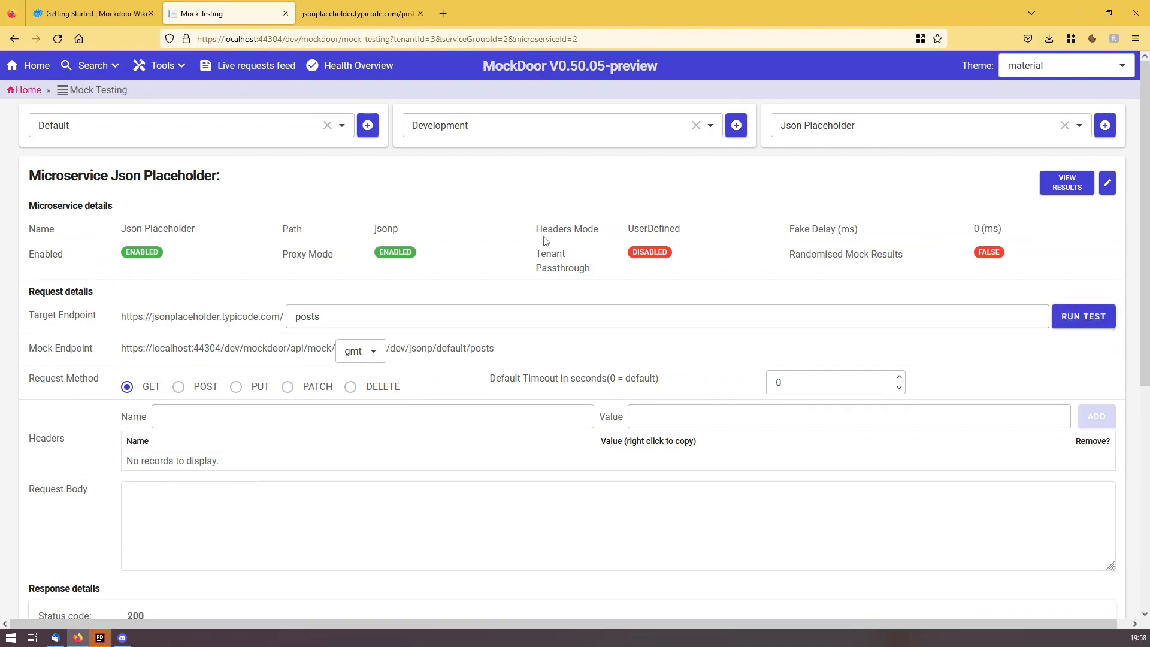
scroll(591, 308, down, 5)
scroll(665, 384, down, 3)
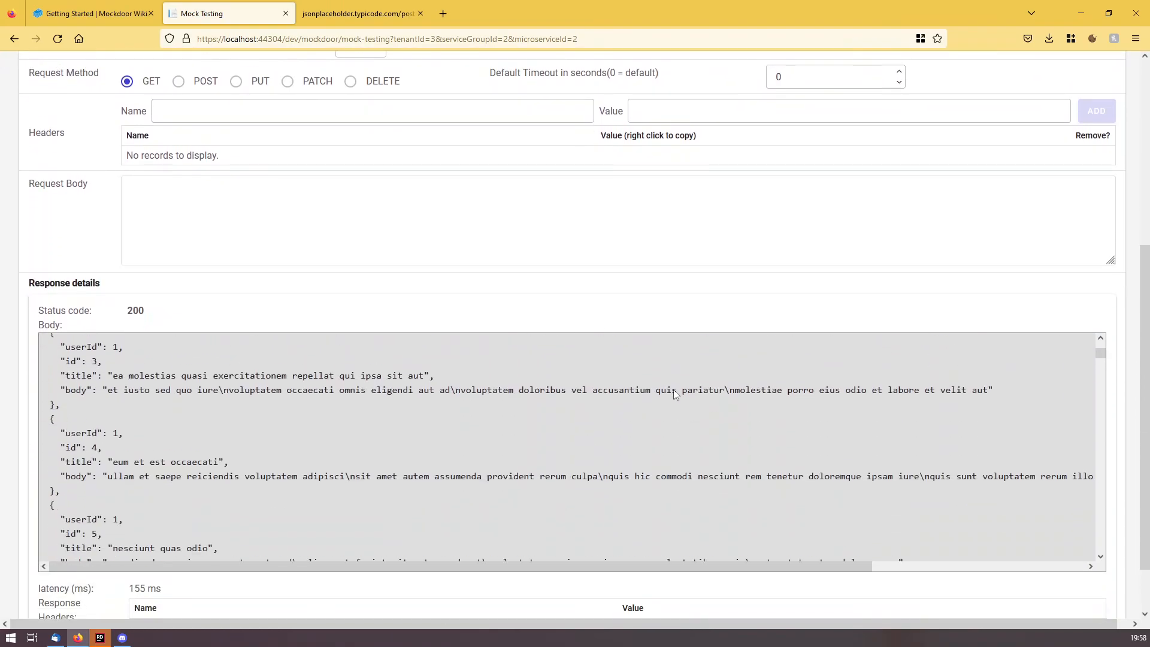
scroll(749, 228, down, 2)
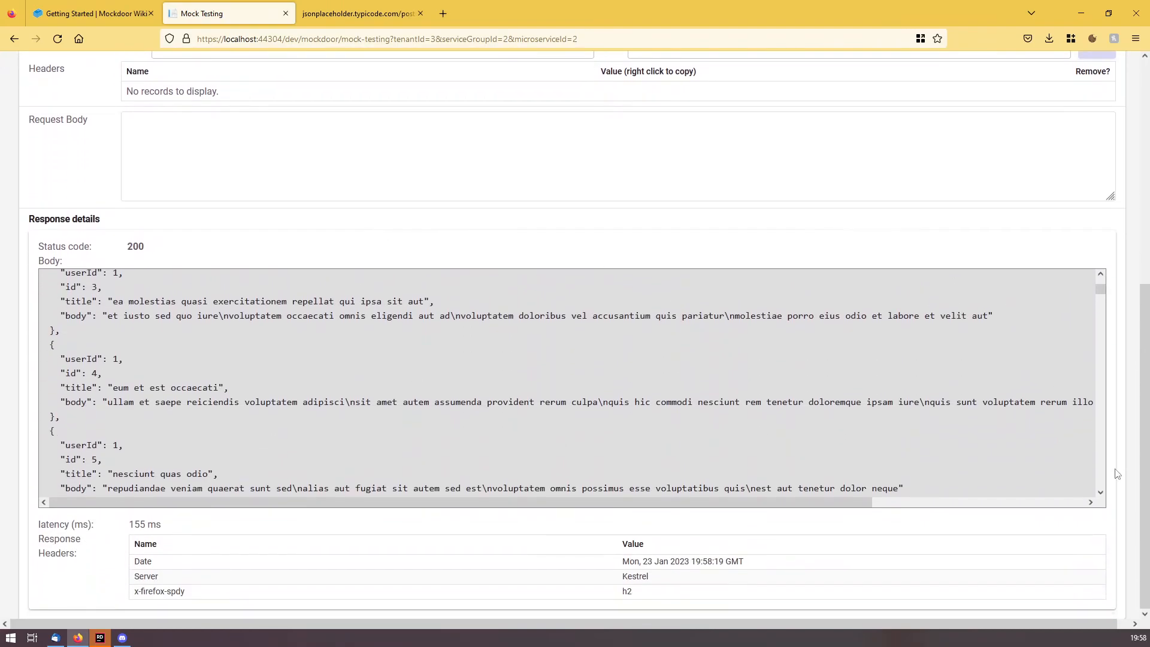
scroll(187, 327, down, 12)
scroll(472, 425, down, 3)
scroll(299, 355, down, 20)
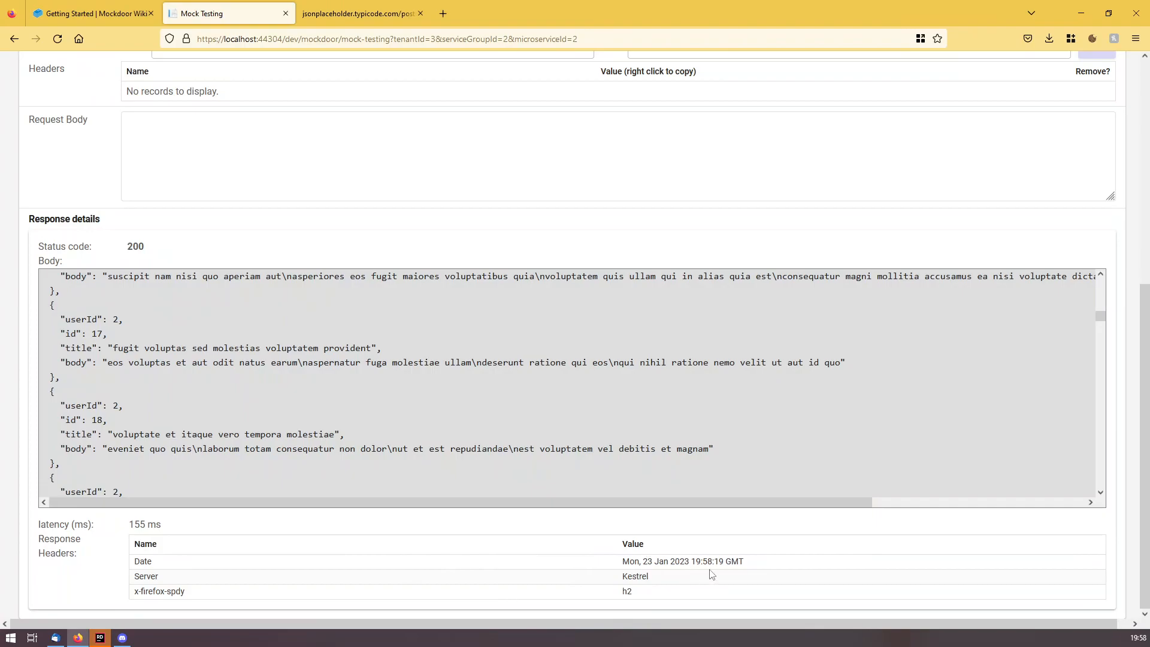
scroll(1063, 569, up, 5)
scroll(1072, 206, up, 1)
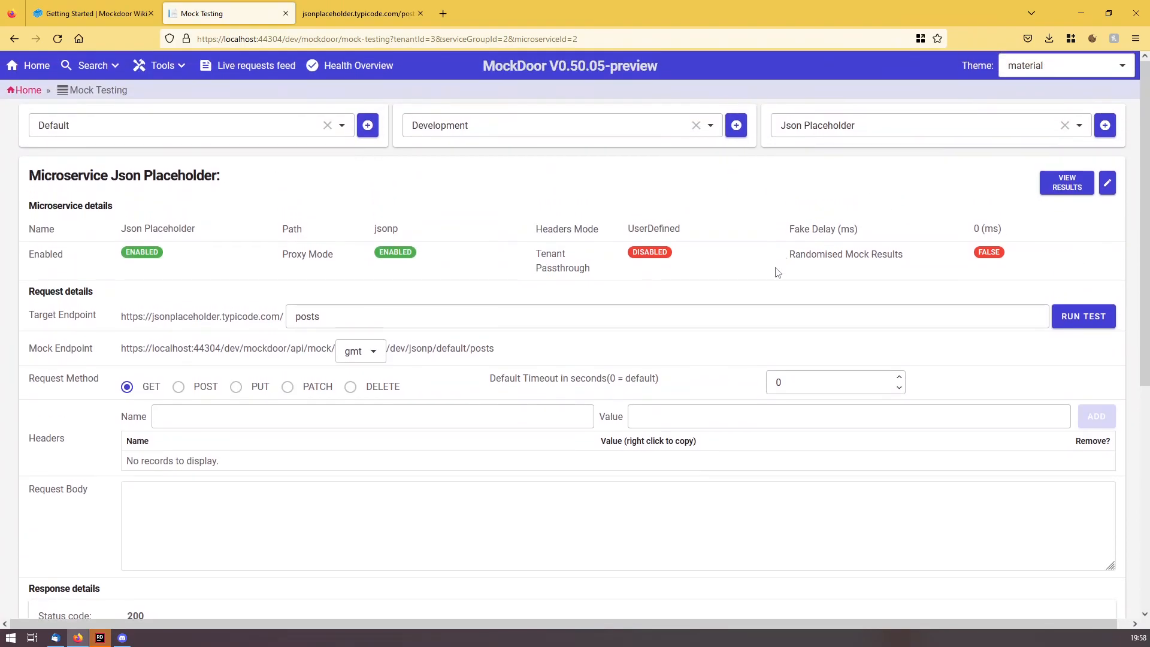
Open Json Placeholder's Request Manager and show the GET posts request's stored response.
click(1068, 183)
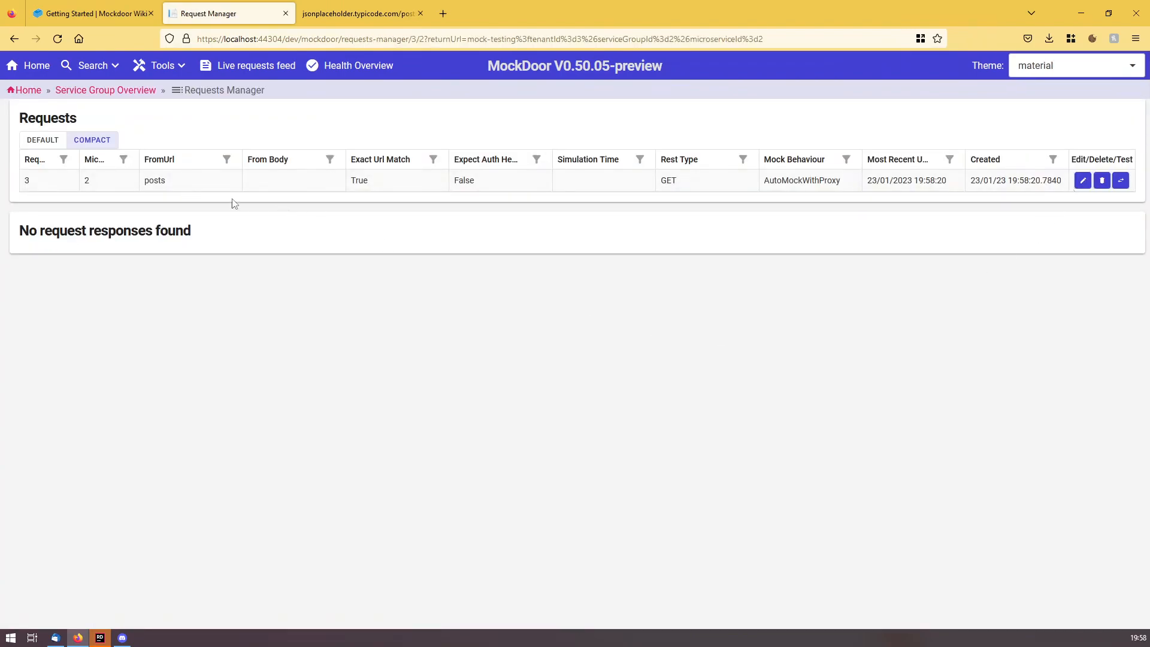
click(188, 186)
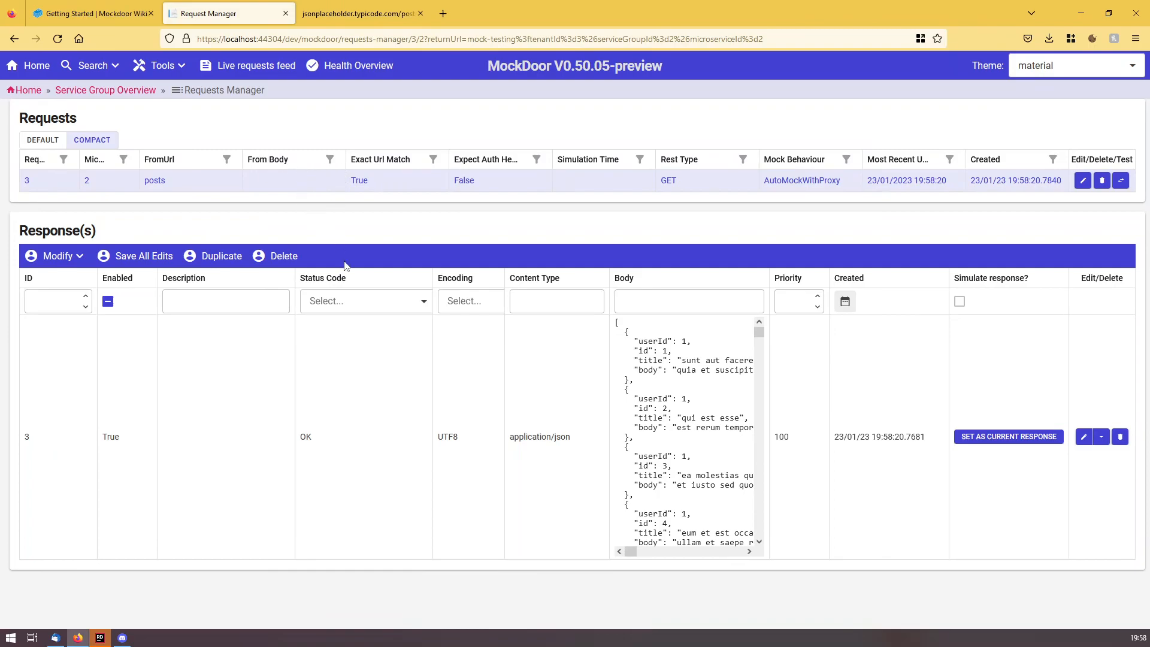
Return to Json Placeholder's edit page via Home and start adding a new request.
click(34, 67)
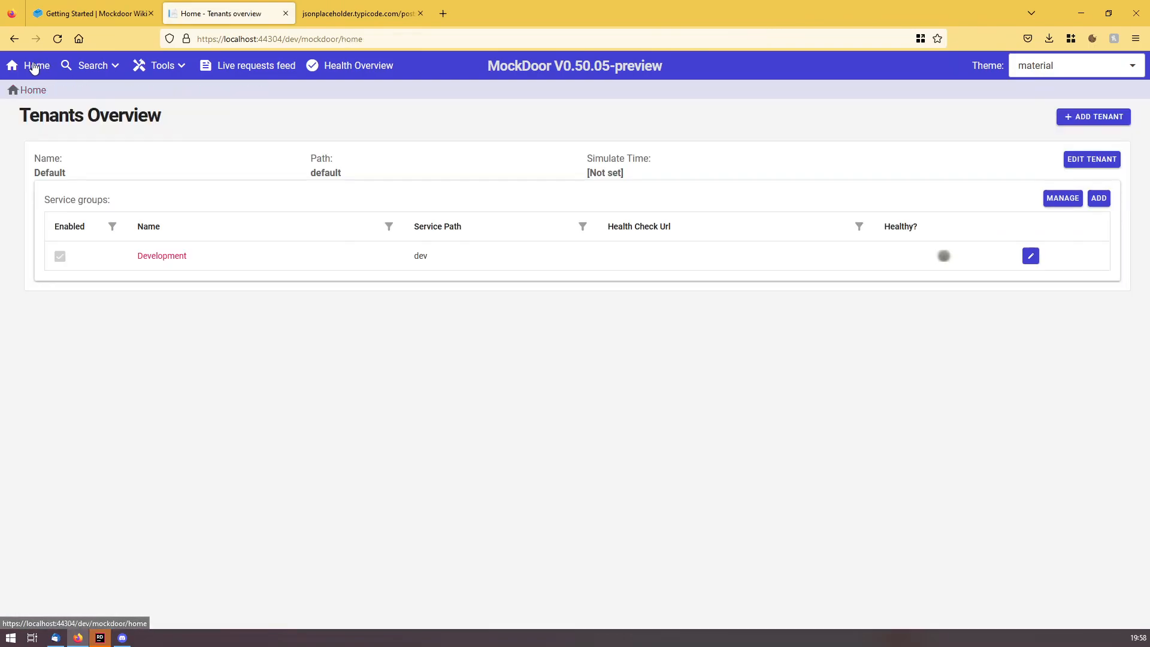
click(1067, 199)
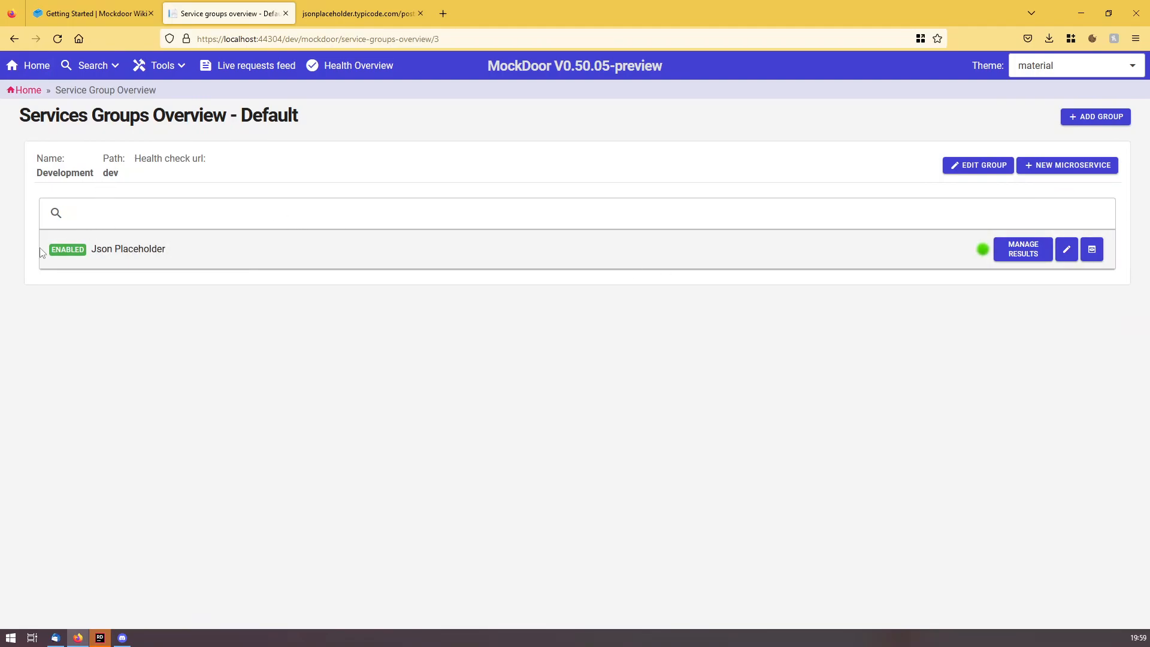
click(1066, 250)
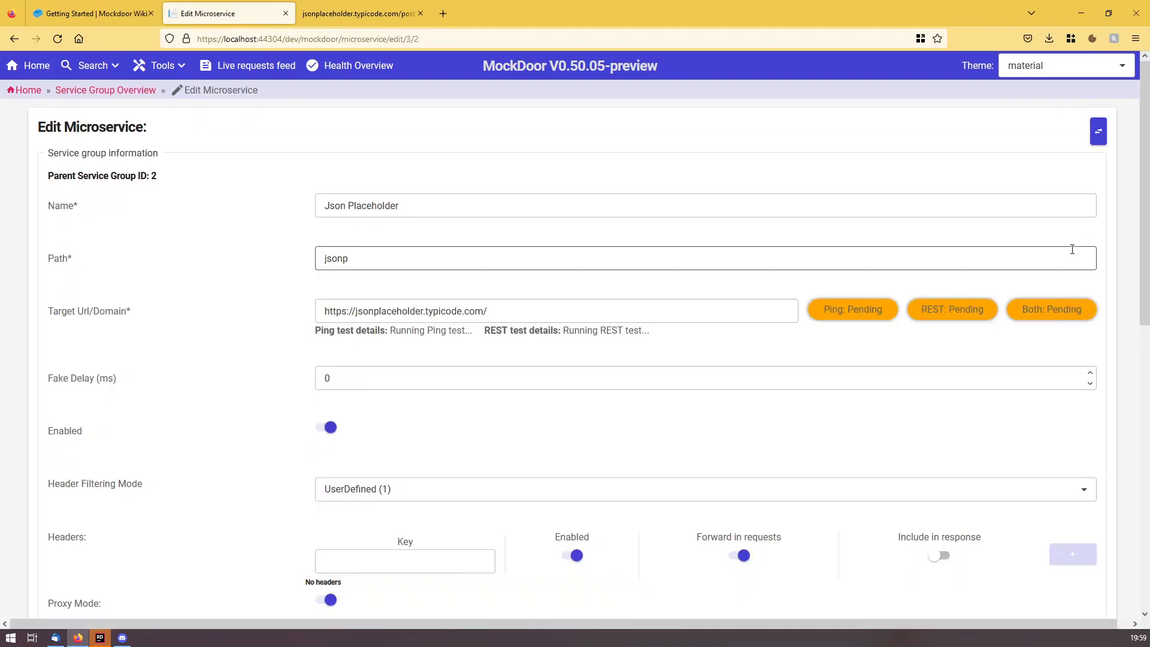
scroll(1135, 256, down, 10)
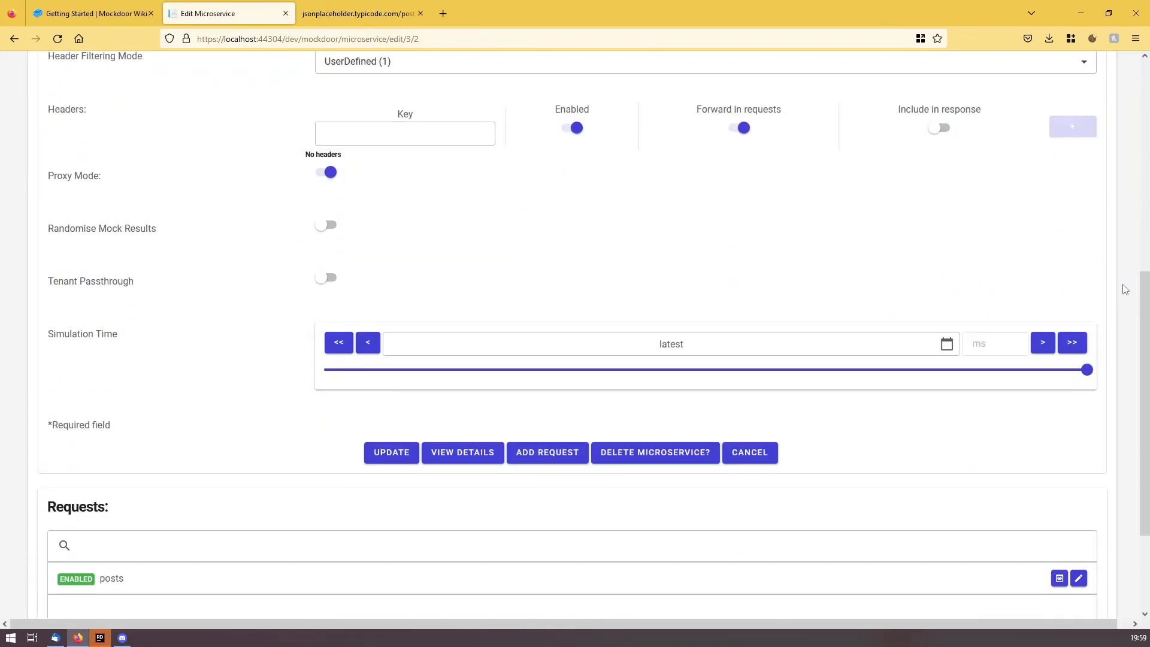
click(559, 308)
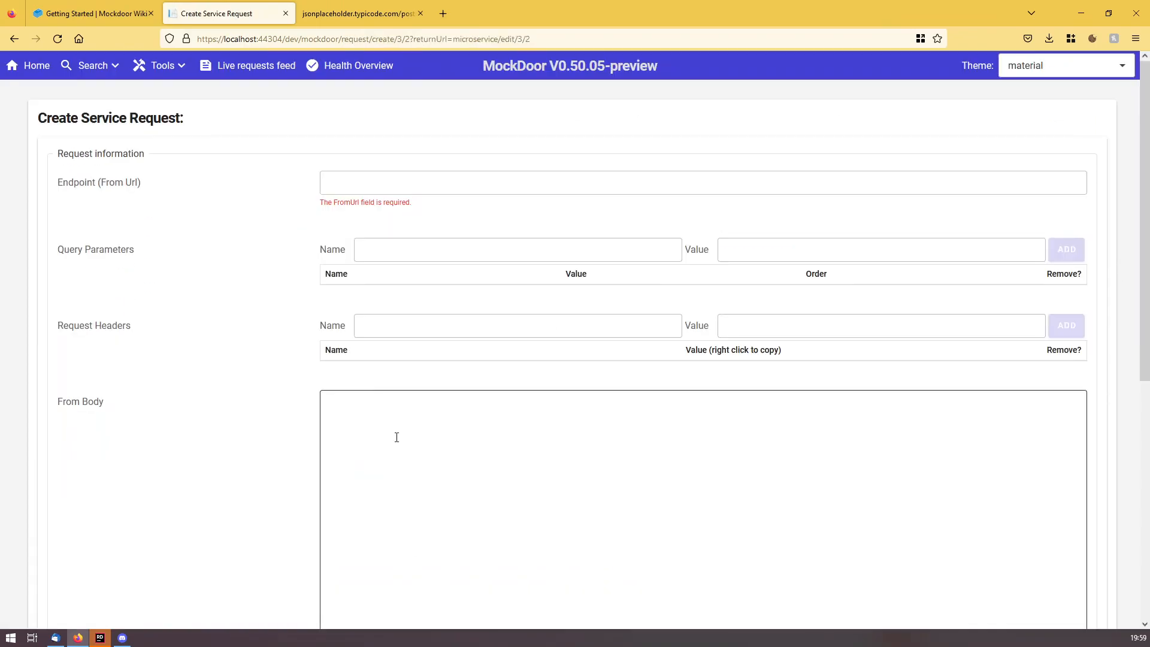
Set the request endpoint to amock/endpoint with Exact Url Match on and Mock Only.
click(357, 186)
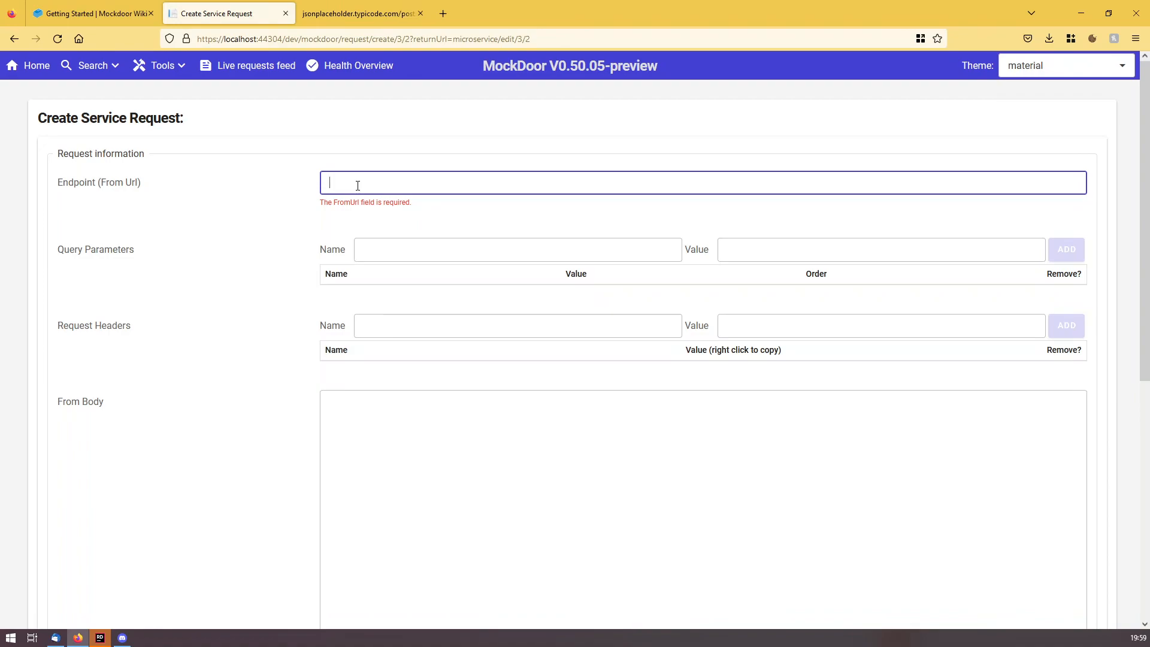
text(amock)
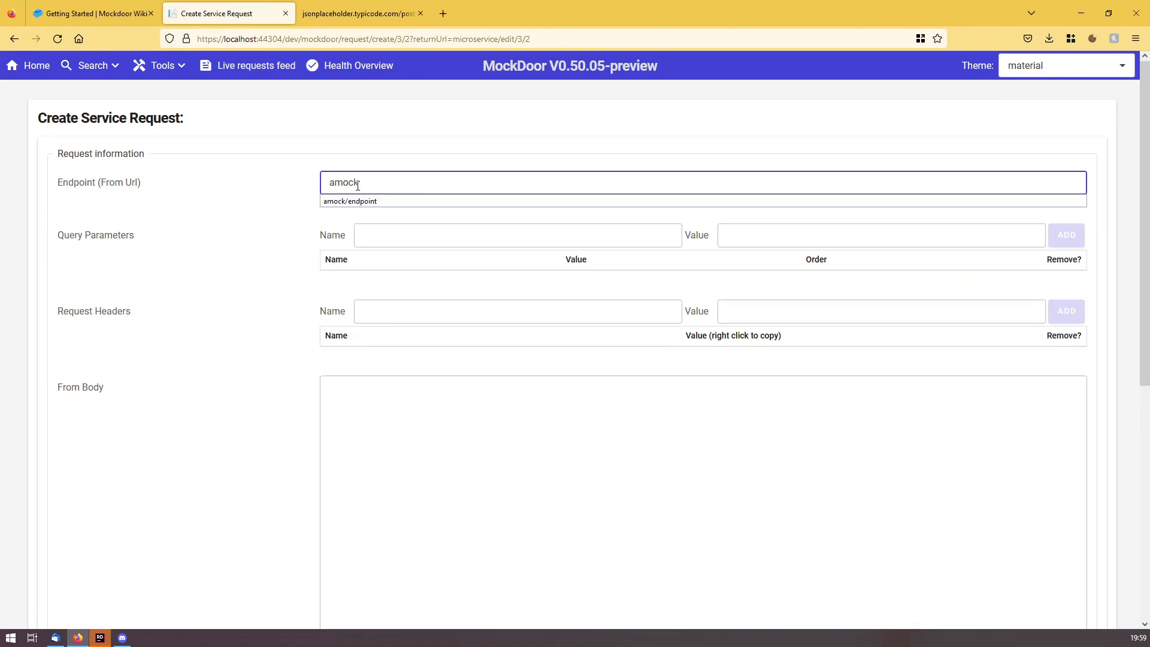
key(Down)
key(Return)
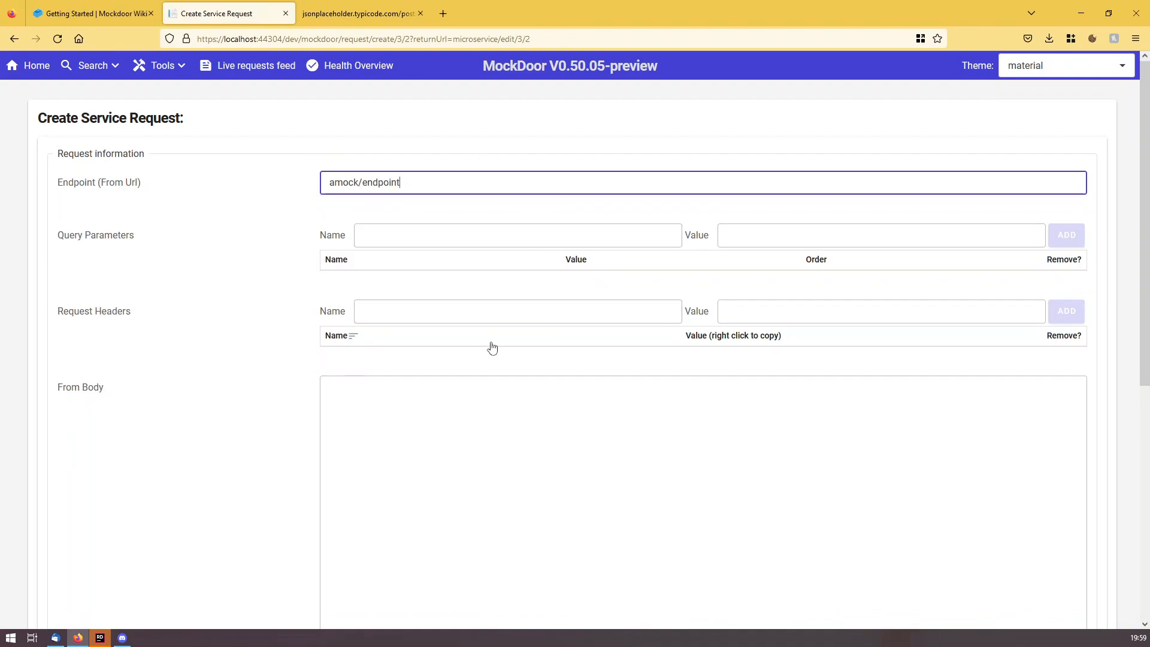
scroll(544, 413, down, 4)
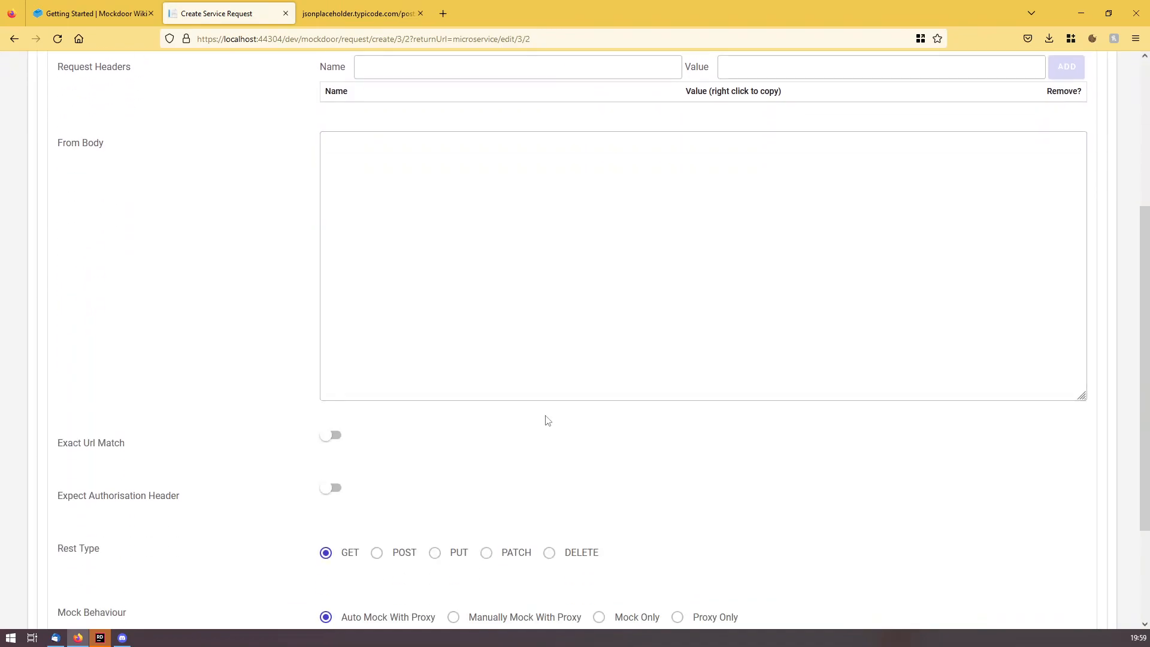
click(333, 437)
scroll(542, 443, down, 3)
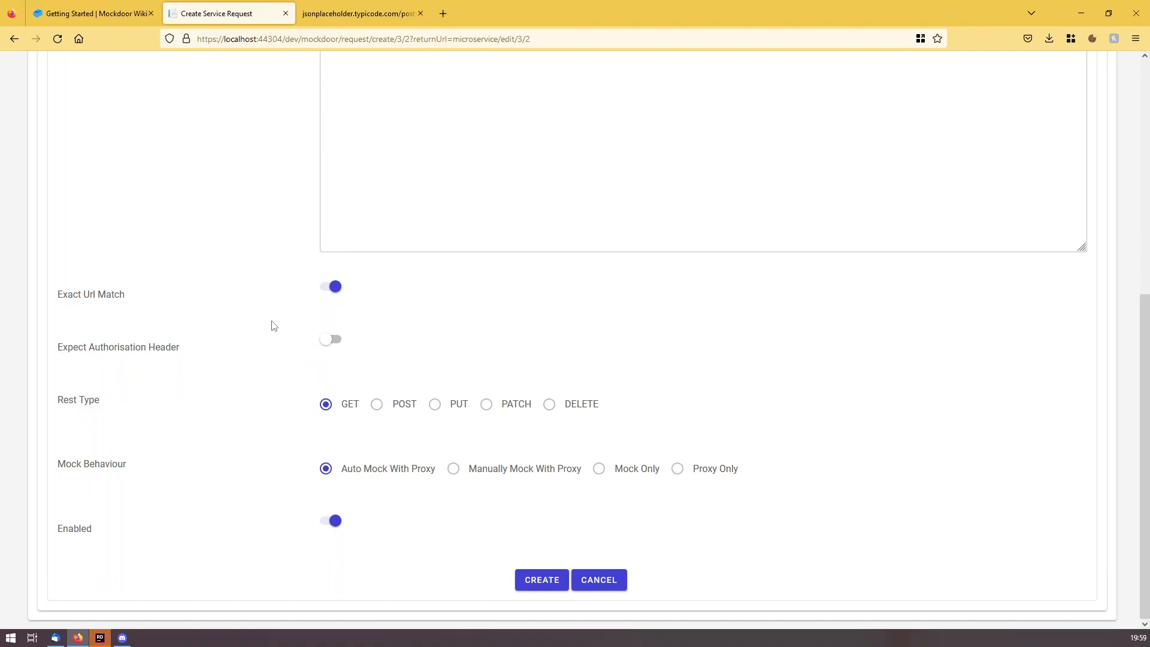
click(599, 471)
Save the amock/endpoint request and add a mock response with body {"mock": "data"}.
click(535, 586)
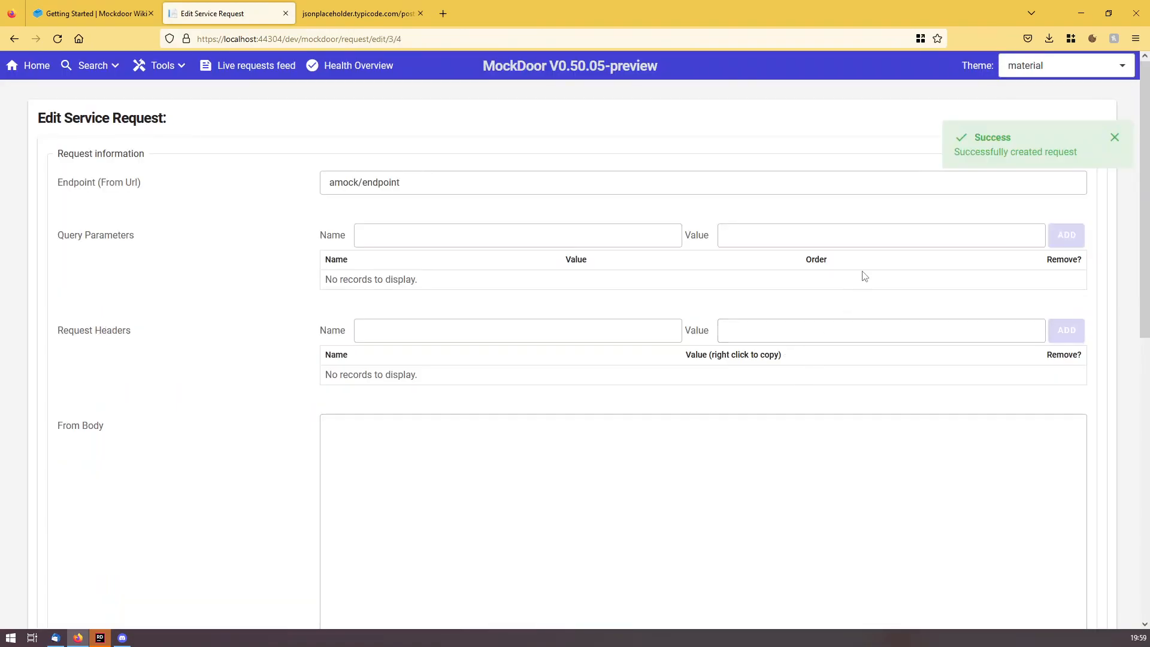
scroll(146, 256, down, 10)
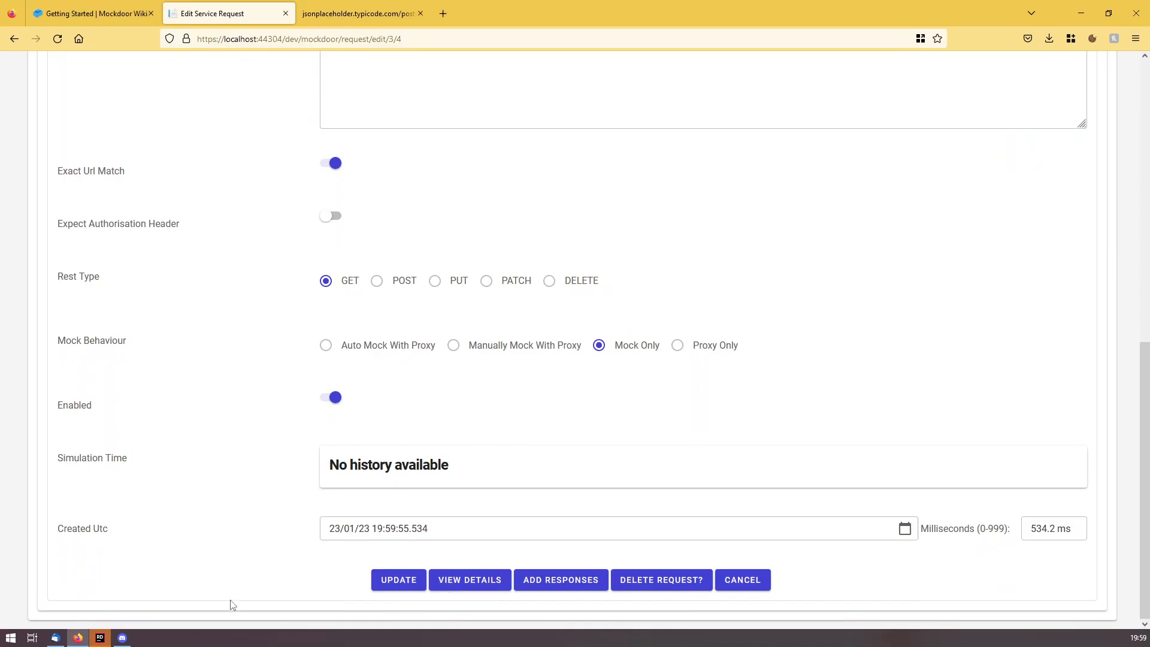
click(562, 583)
click(346, 201)
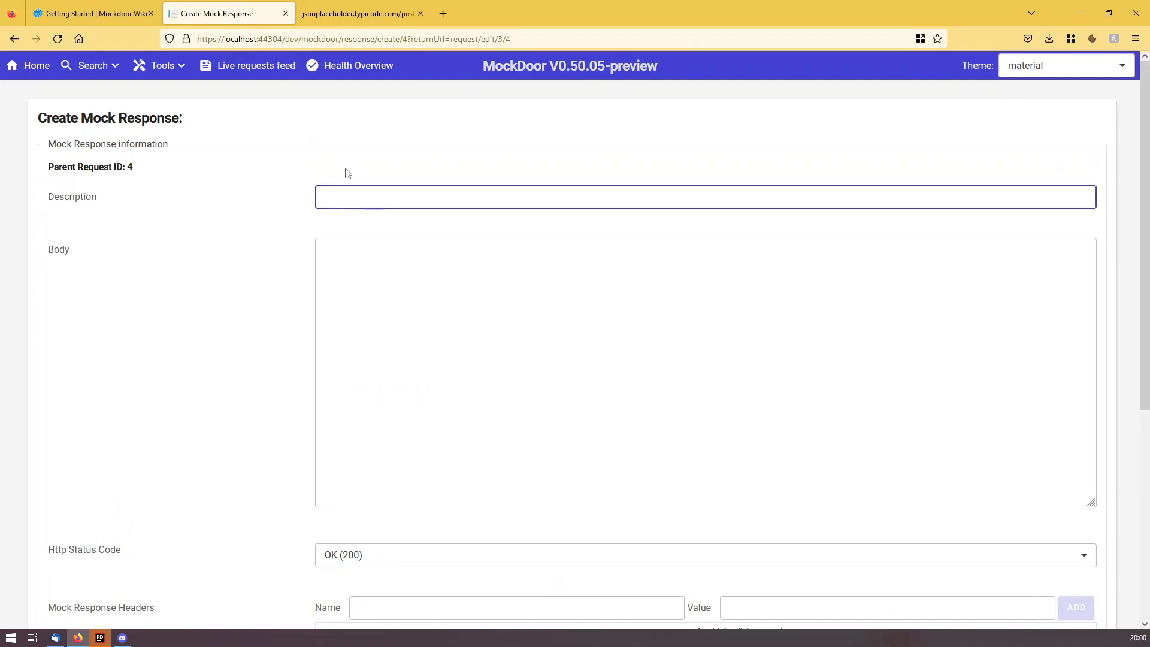
click(421, 305)
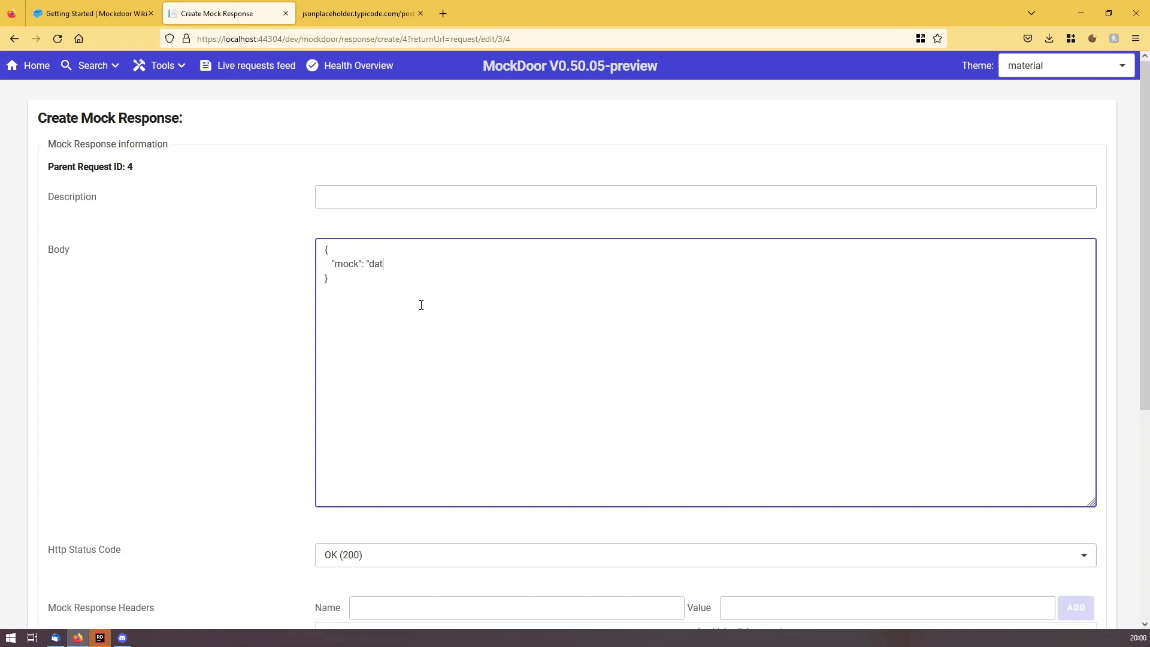
scroll(161, 366, down, 3)
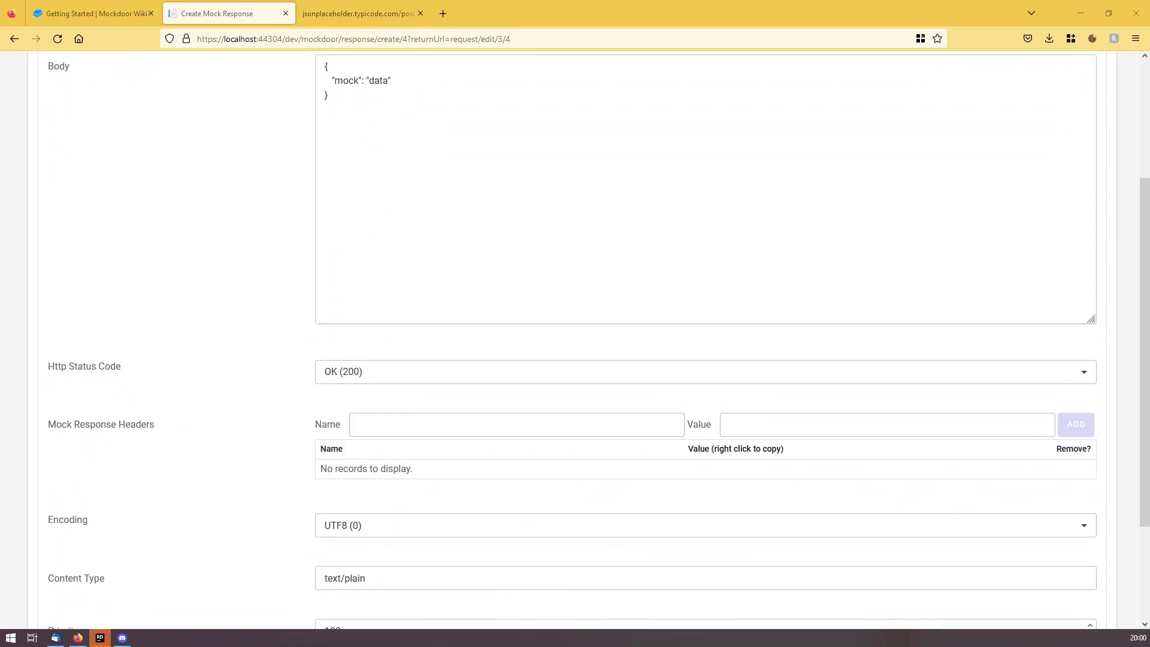
Change the response content type from text/plain to application/json and create the OK (200) response.
double_click(371, 579)
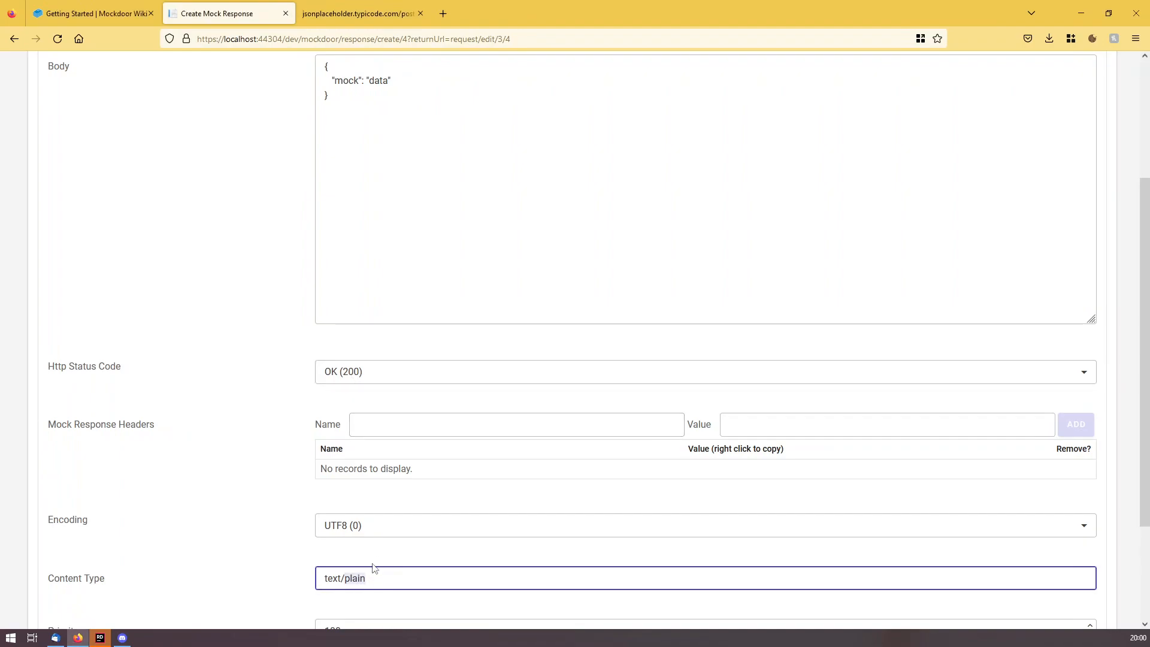
triple_click(358, 579)
text(application/json)
click(219, 539)
scroll(262, 493, down, 3)
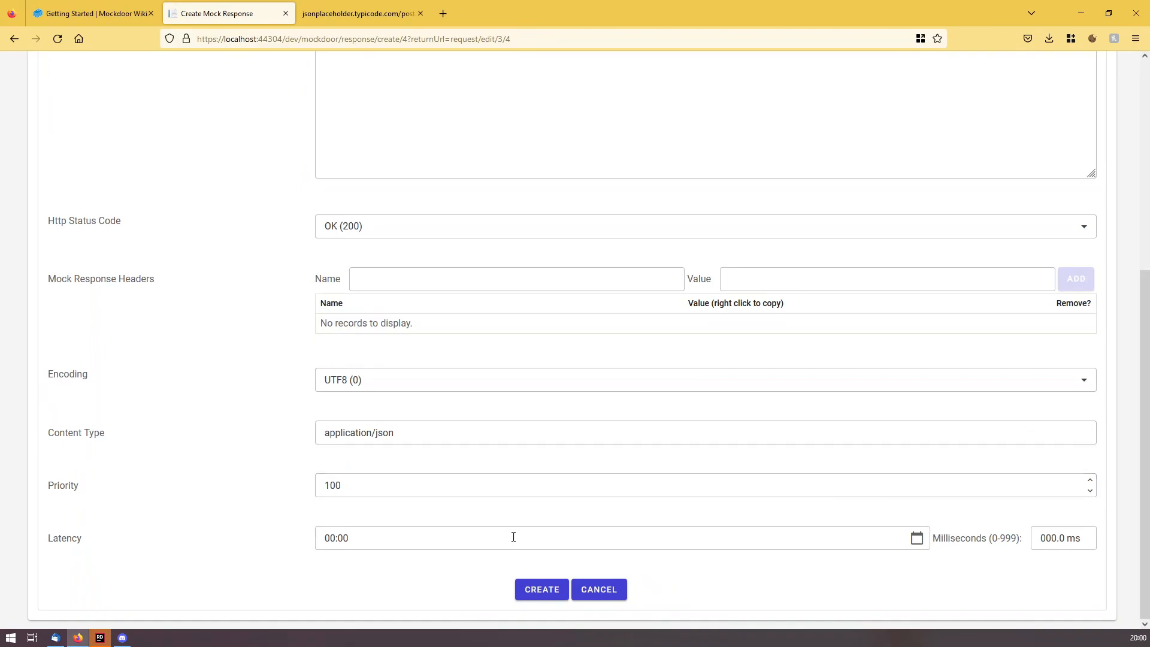
click(542, 588)
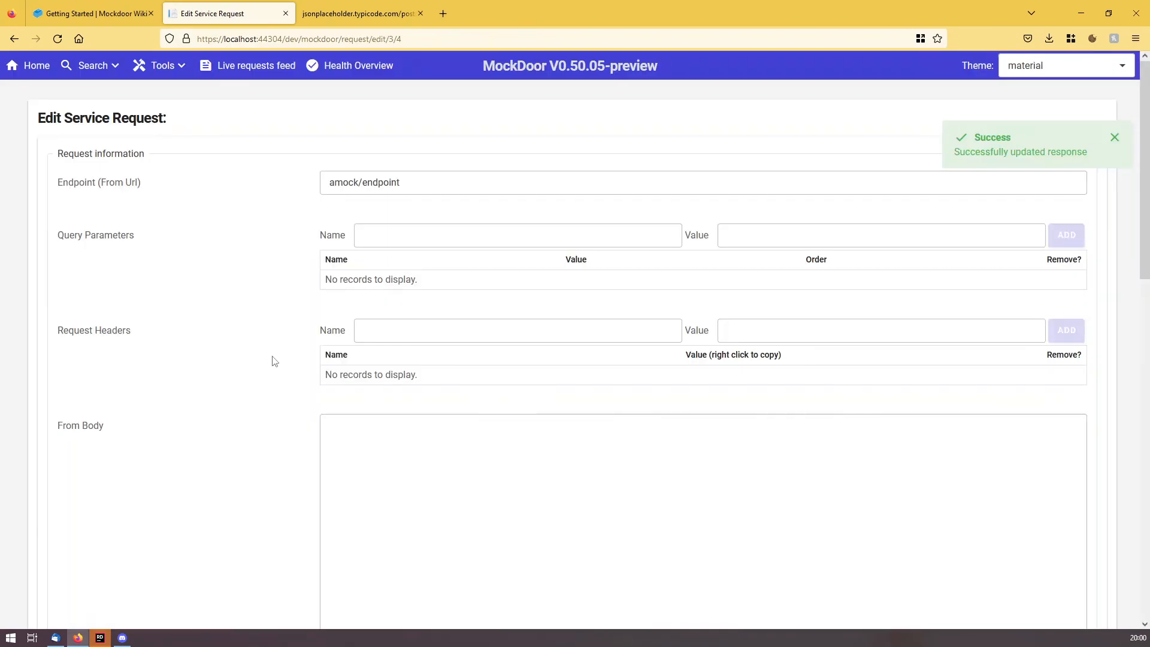
In the Mock Tester, select the Default tenant, Development service group and Json Placeholder microservice.
scroll(306, 389, down, 12)
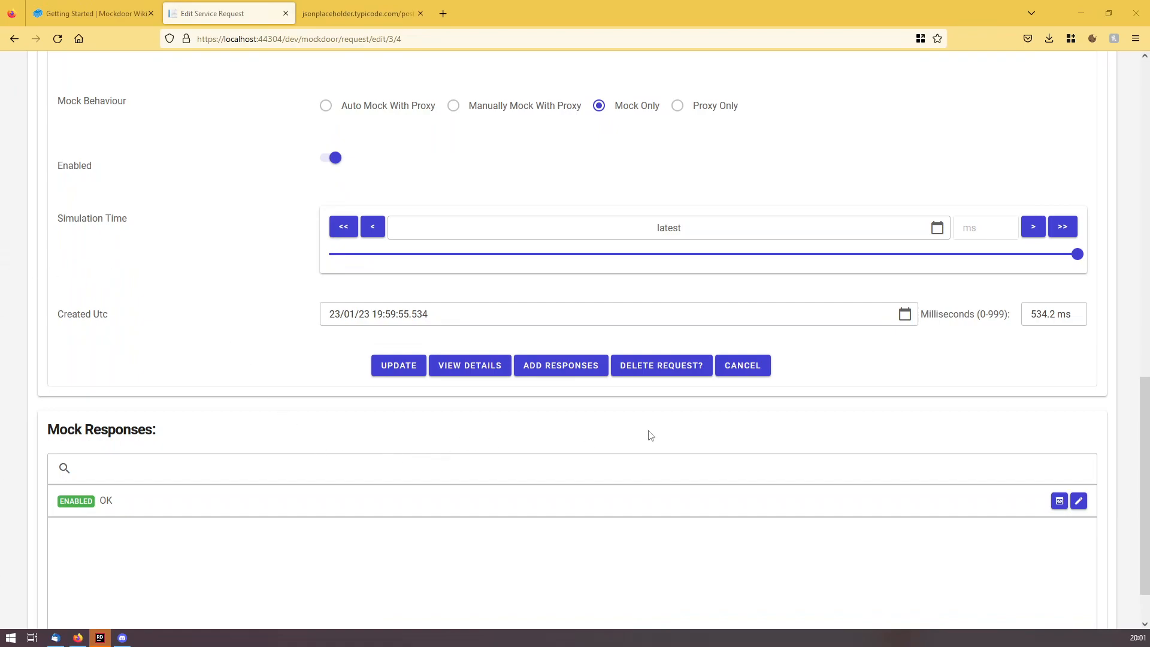
scroll(644, 437, up, 12)
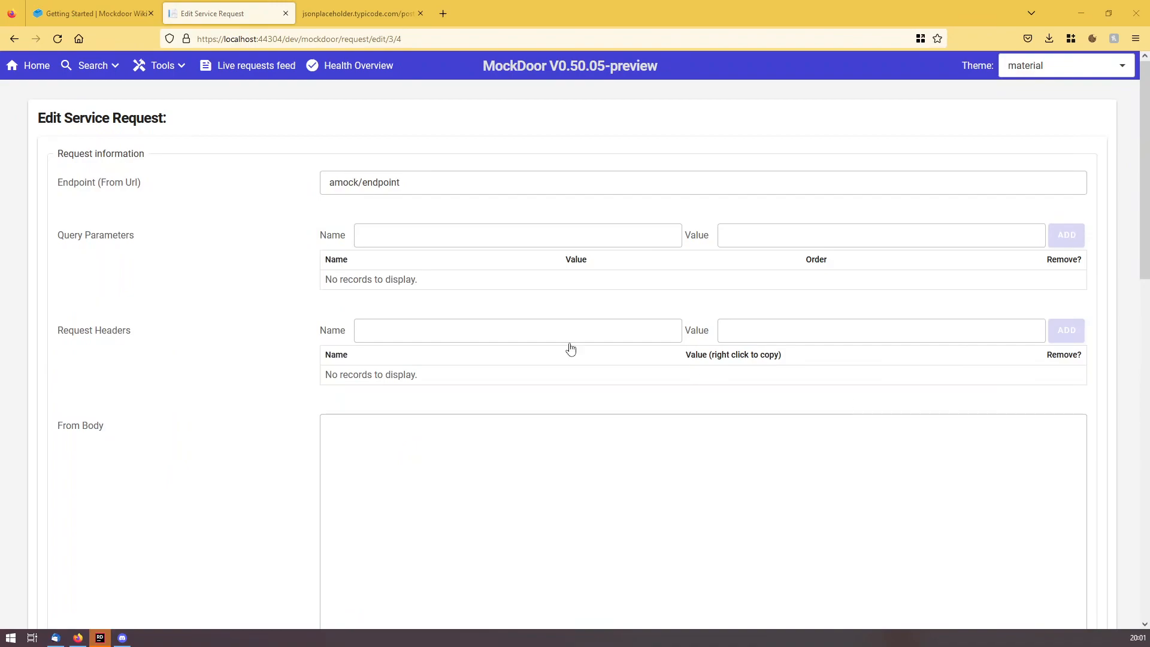
click(160, 68)
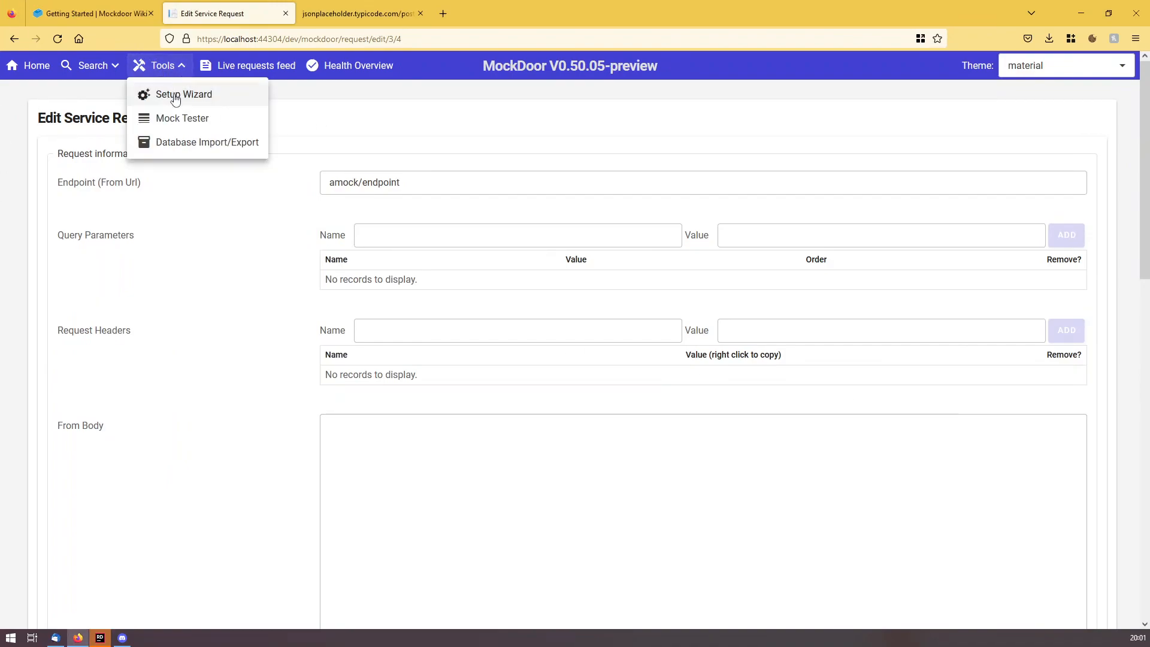
click(185, 118)
click(167, 124)
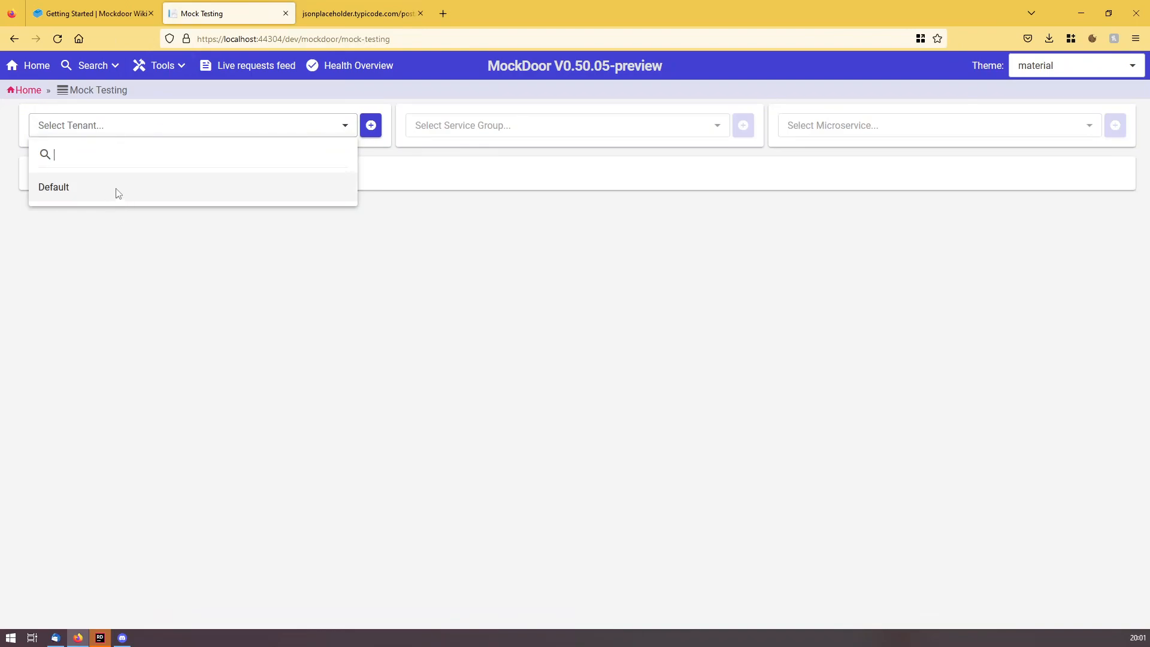
click(118, 193)
click(571, 133)
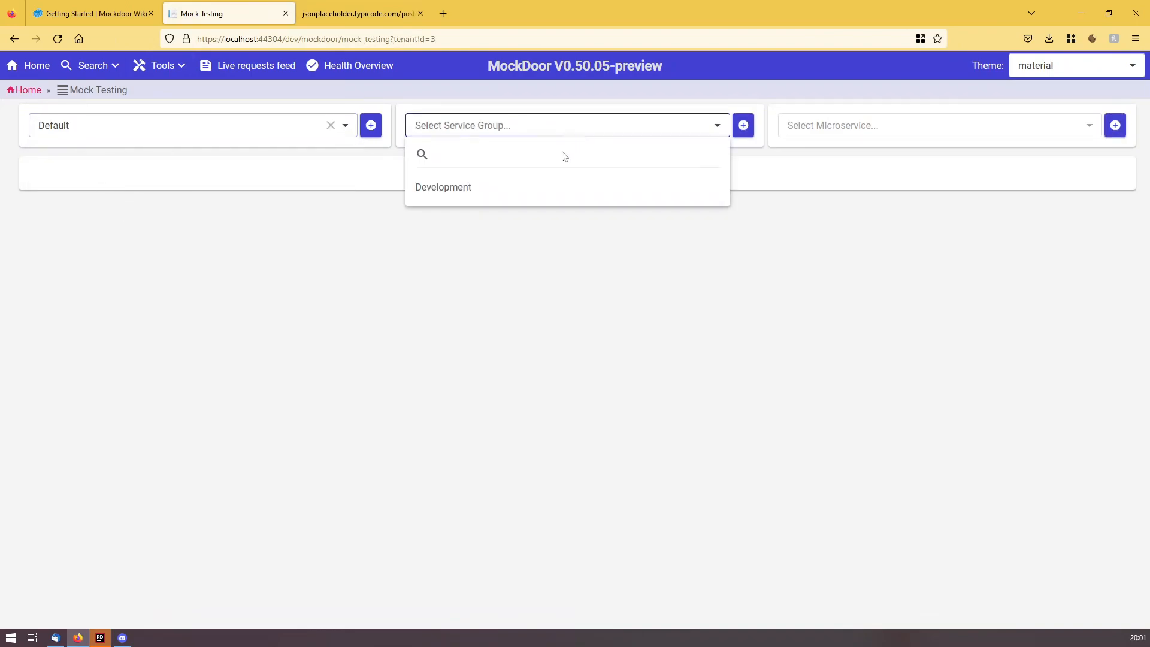
click(520, 184)
click(785, 128)
click(821, 189)
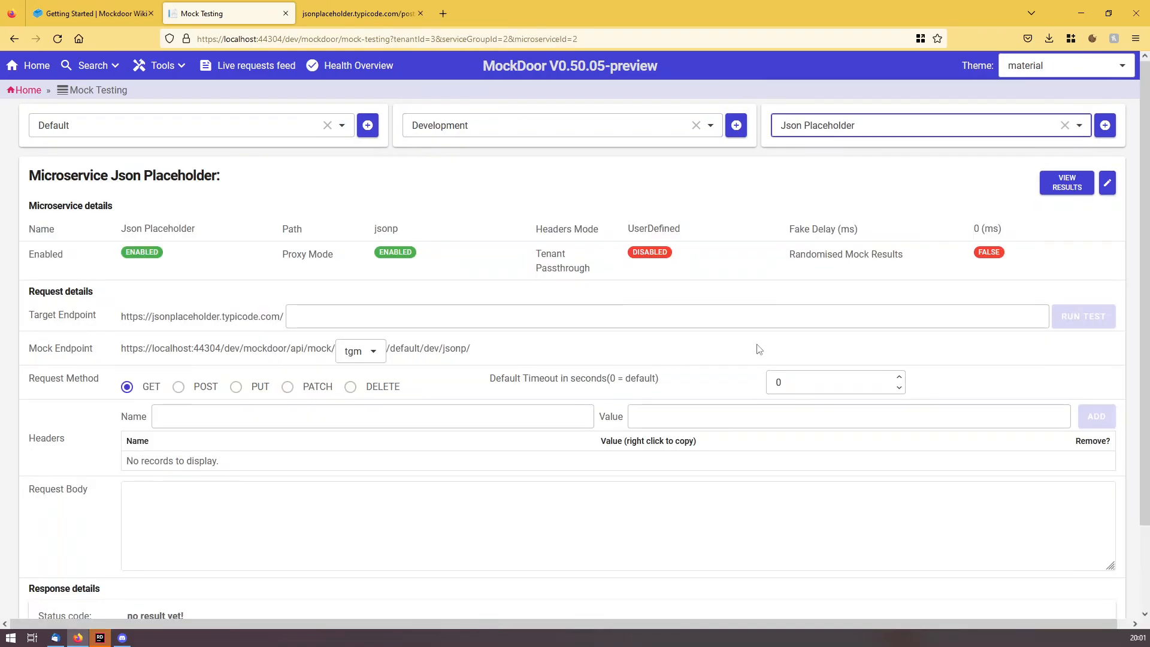
Run a GET test on amock/endpoint, which returns 404 Not Found.
click(709, 317)
text(amock)
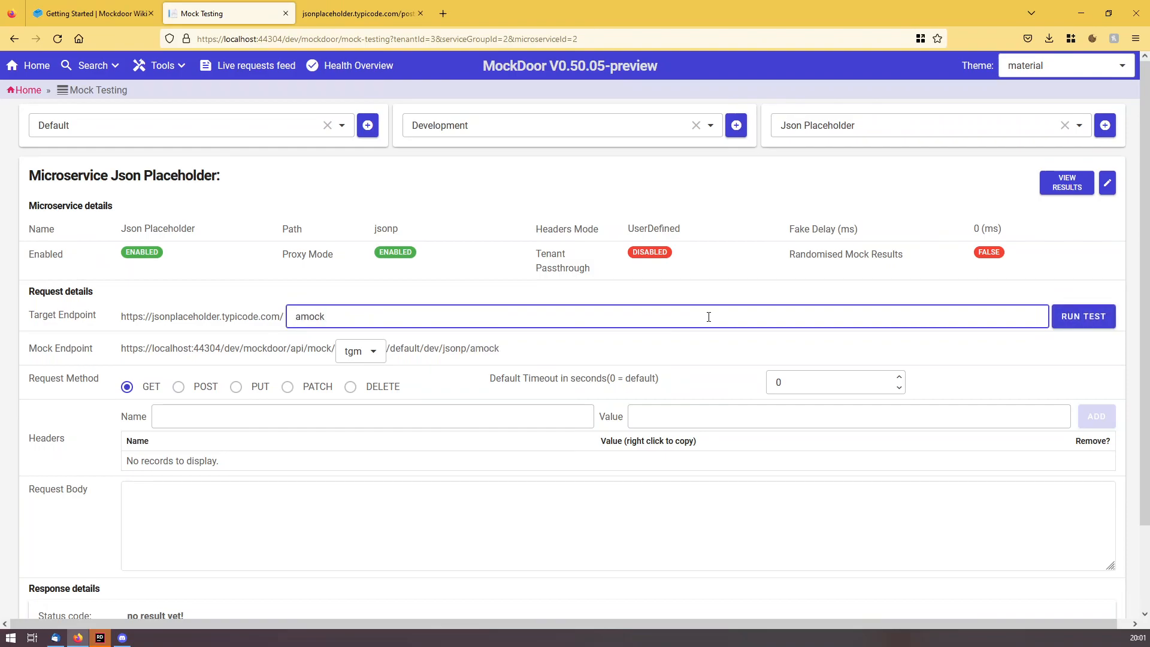
text(/endpoint)
click(1066, 315)
scroll(488, 323, down, 3)
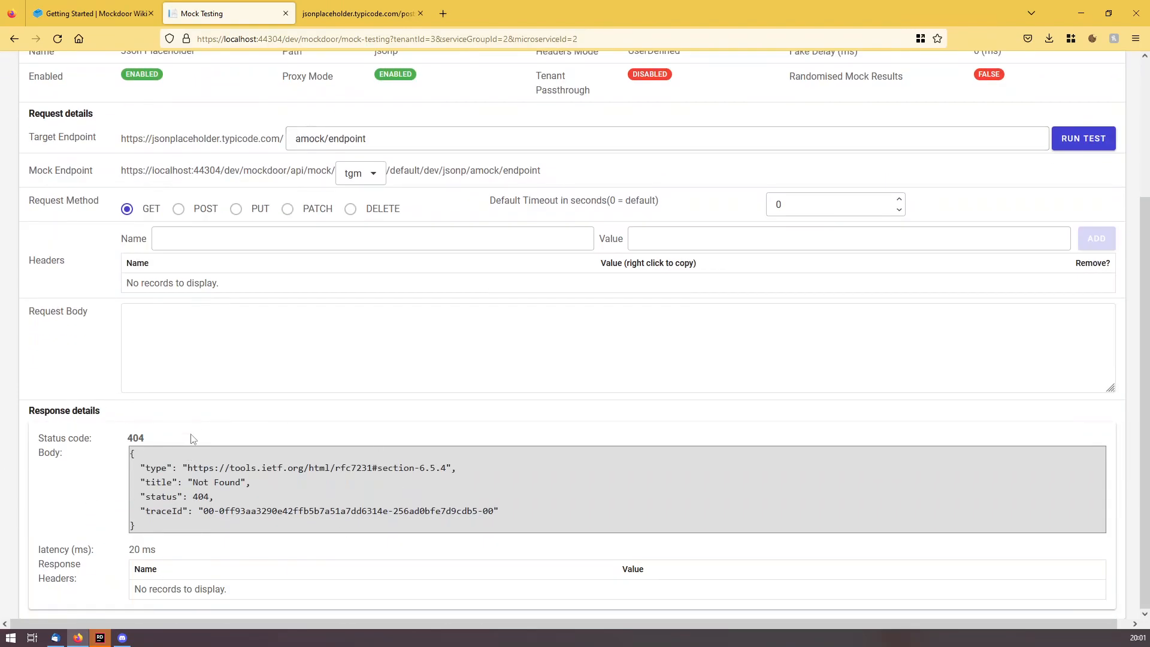
scroll(419, 408, up, 3)
Turn proxy mode off for Json Placeholder and save the microservice.
click(1107, 183)
scroll(120, 473, down, 3)
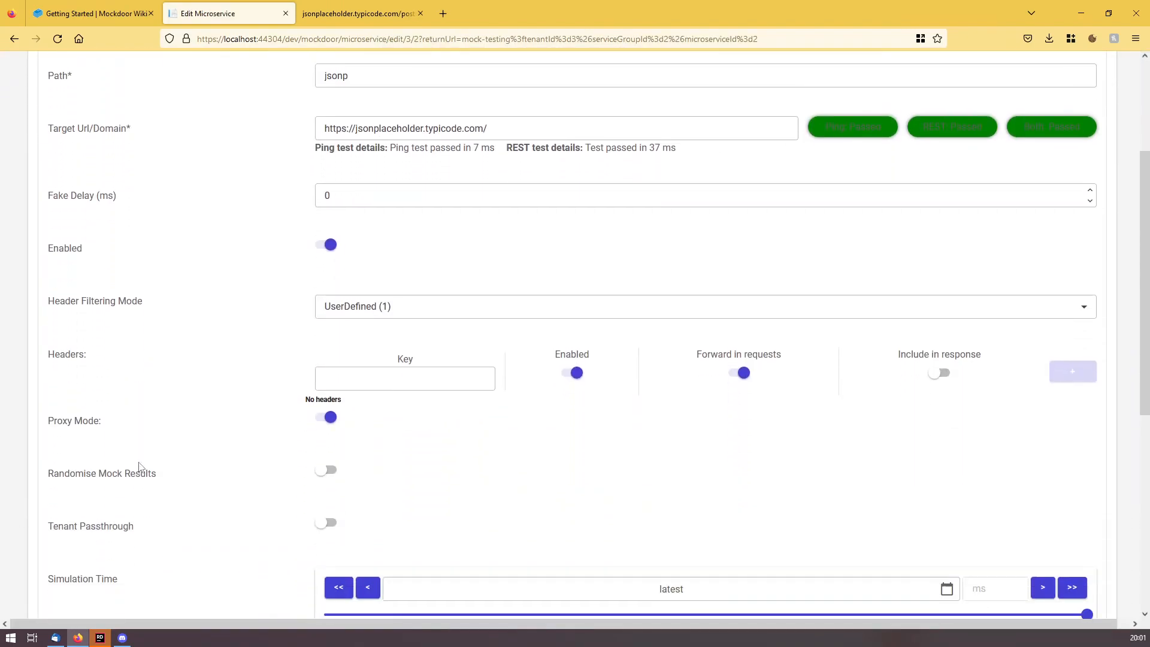
scroll(141, 468, down, 2)
click(329, 293)
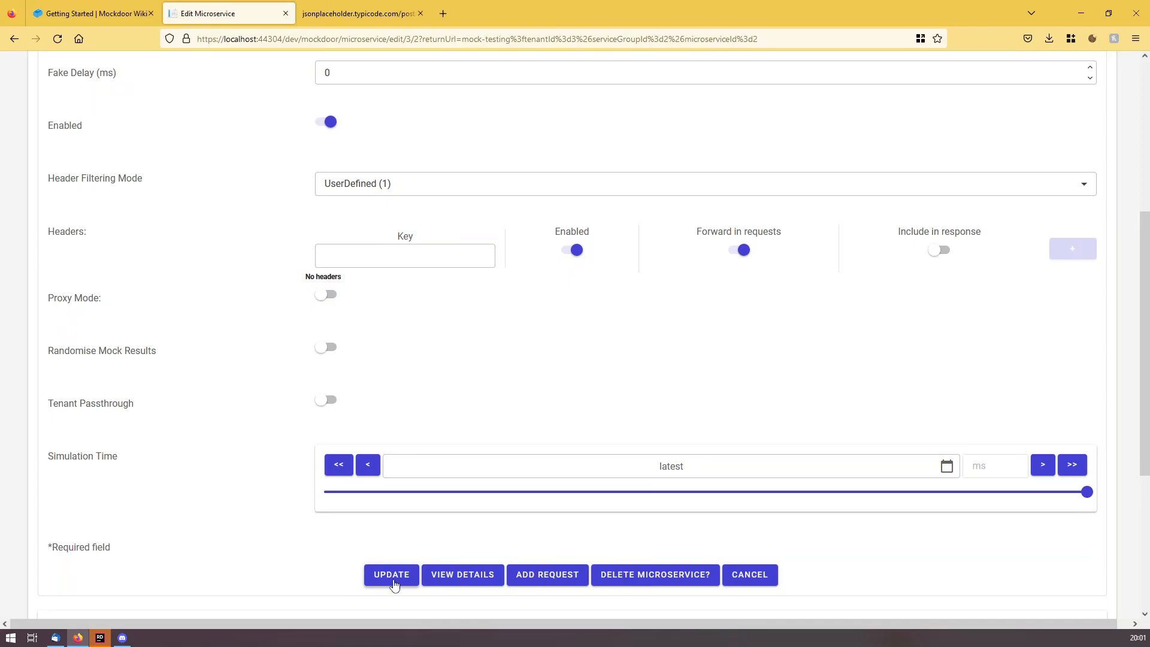
click(392, 577)
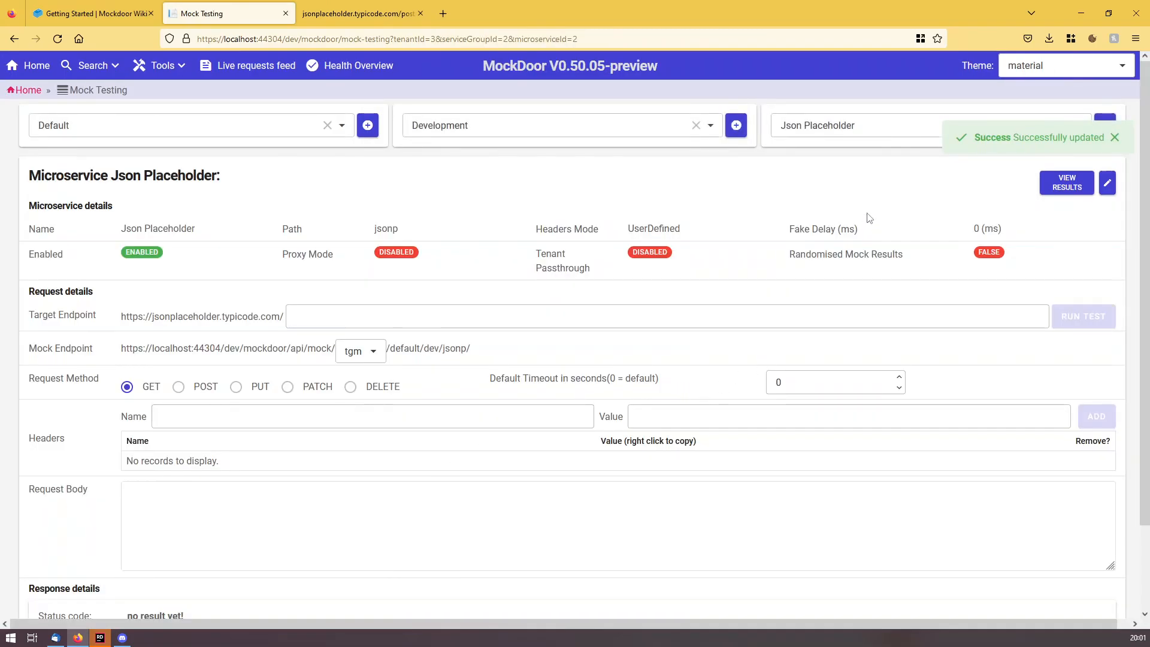
Test amock/endpoint again and get 200 with the {"mock": "data"} body.
click(307, 318)
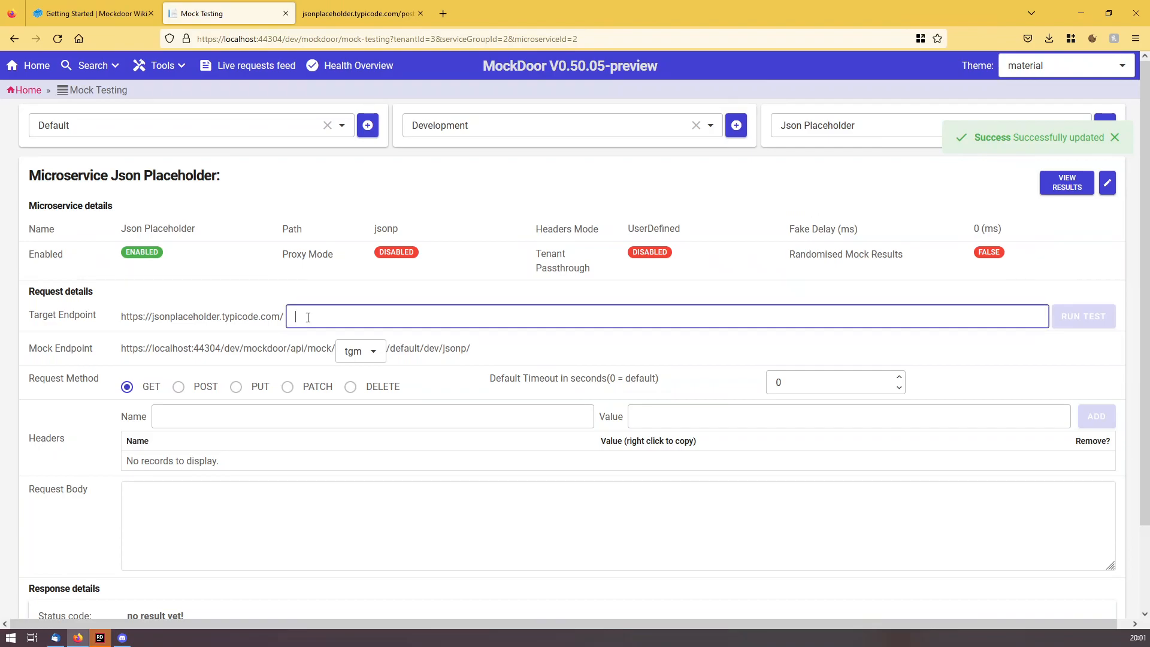
text(amock)
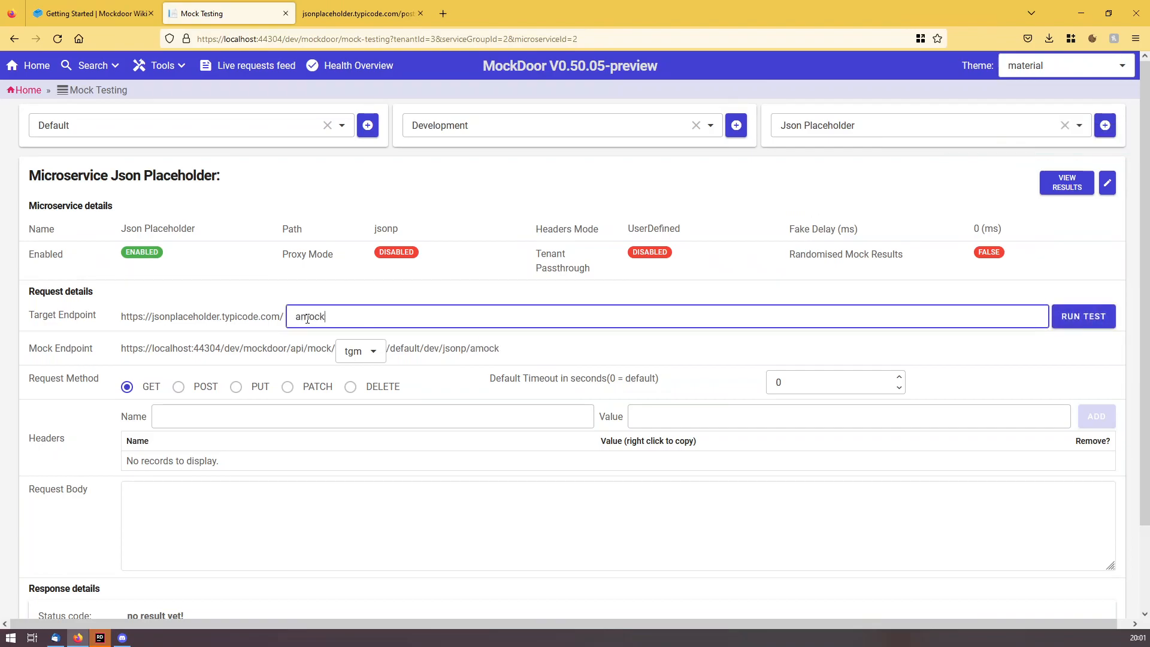
text(/endp[oint)
click(1084, 317)
scroll(403, 463, down, 3)
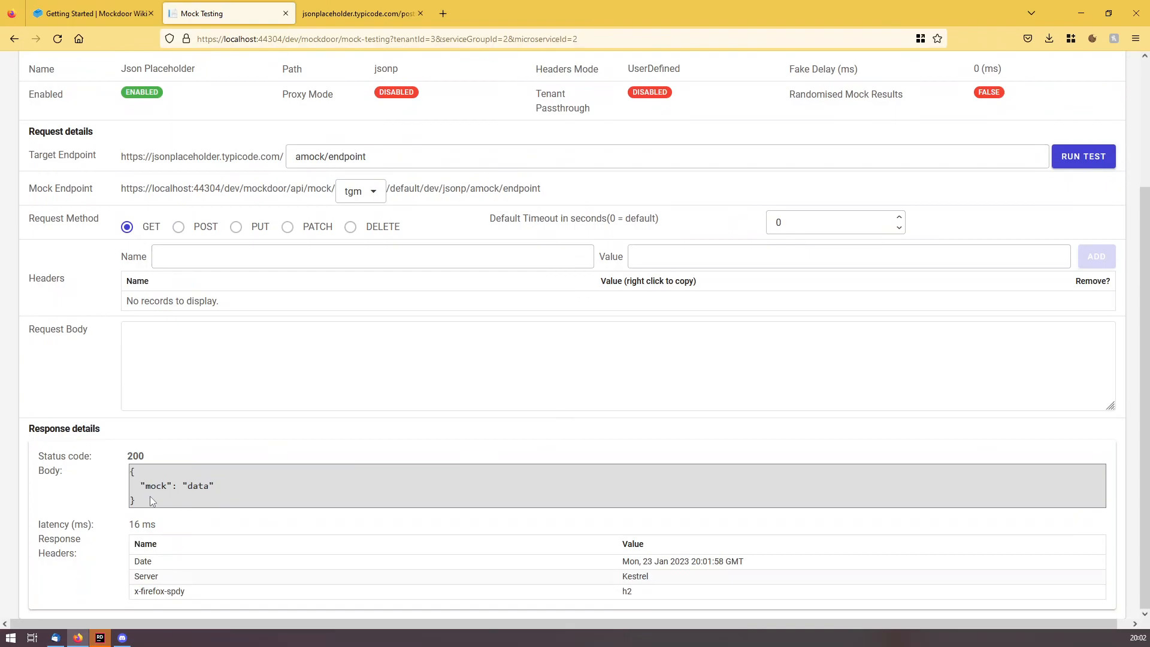
scroll(429, 478, up, 3)
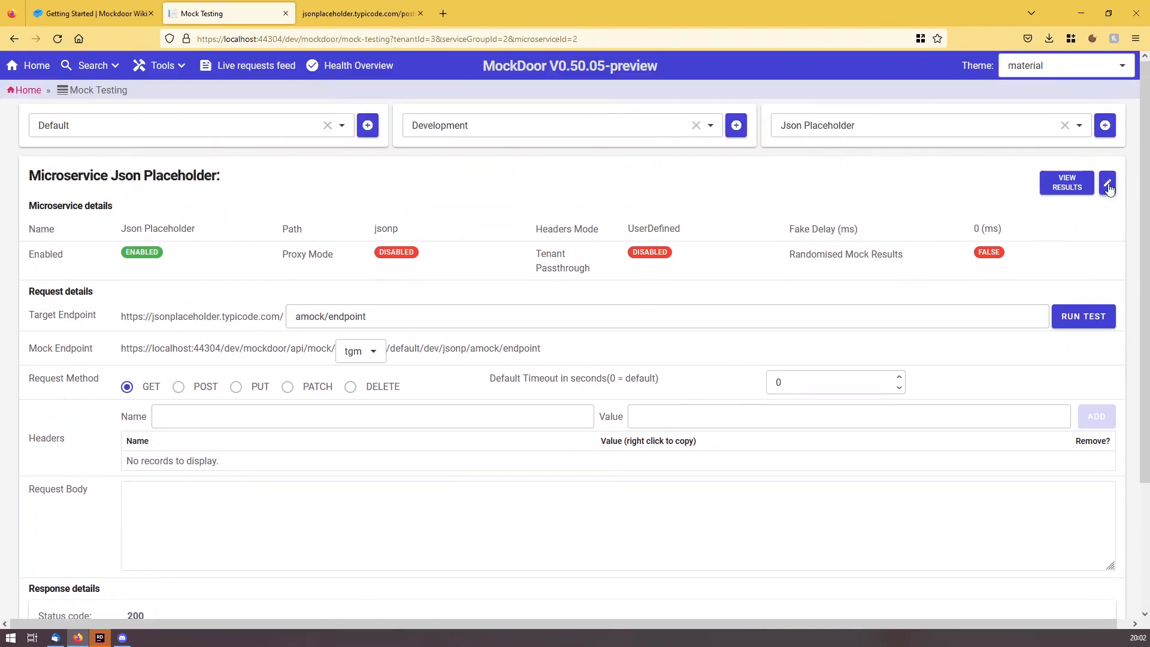
Re-enable proxy mode for Json Placeholder and save the settings.
click(1107, 183)
scroll(116, 421, down, 5)
click(326, 294)
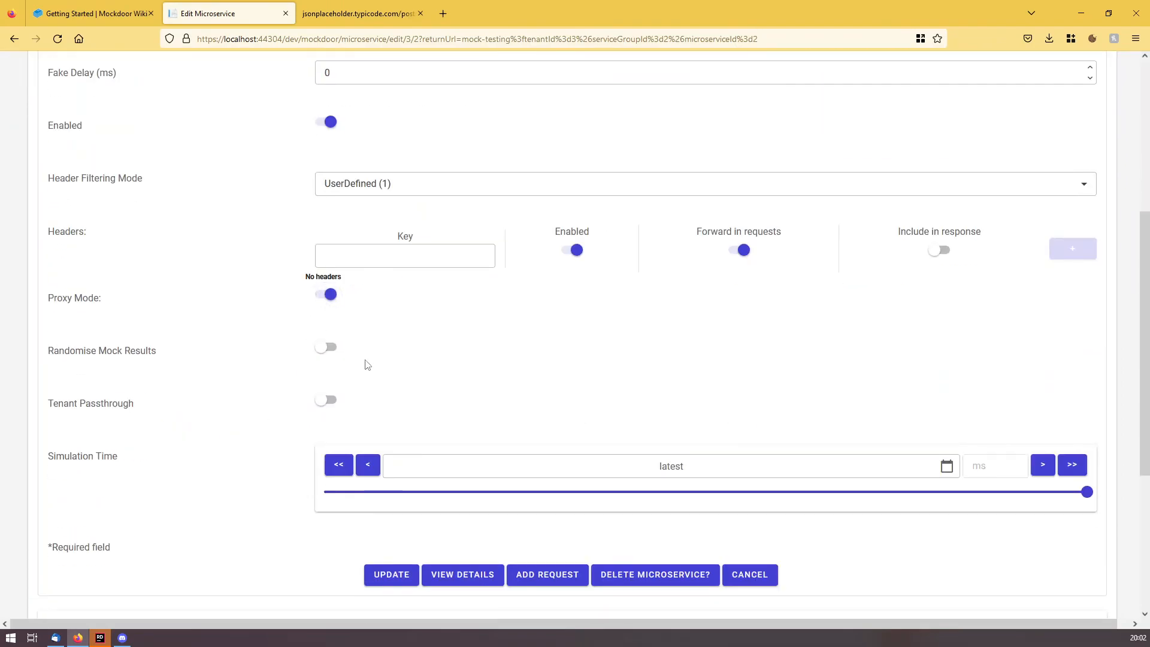
click(408, 580)
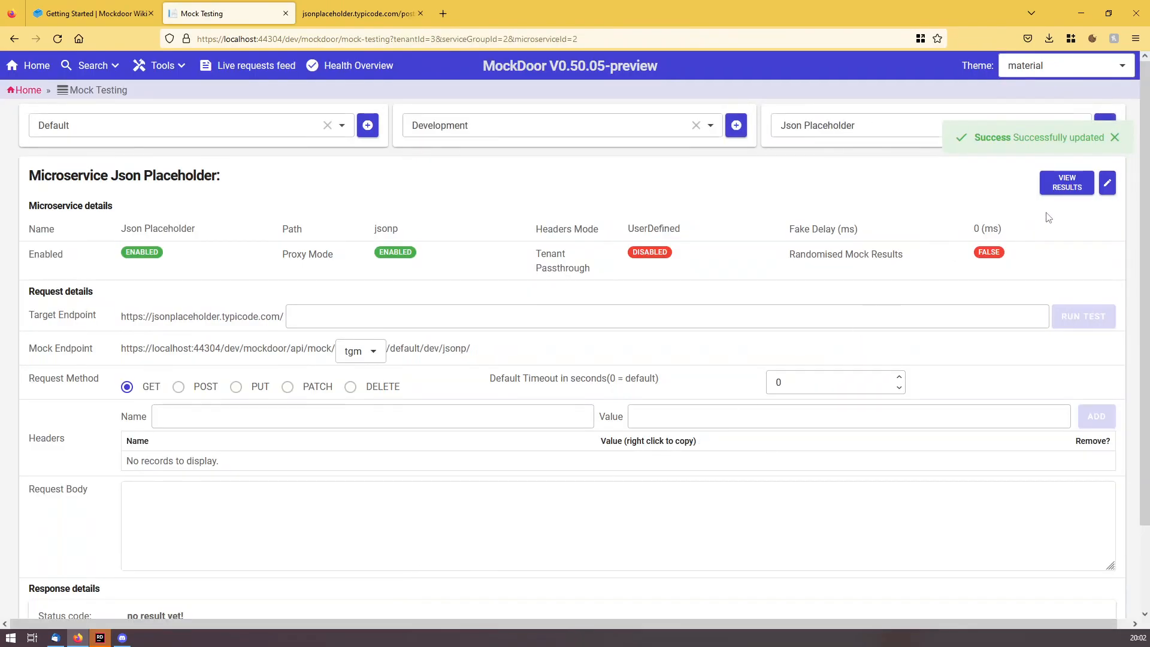
Set response 4, the {"mock": "data"} body, as amock/endpoint's current response.
click(1073, 190)
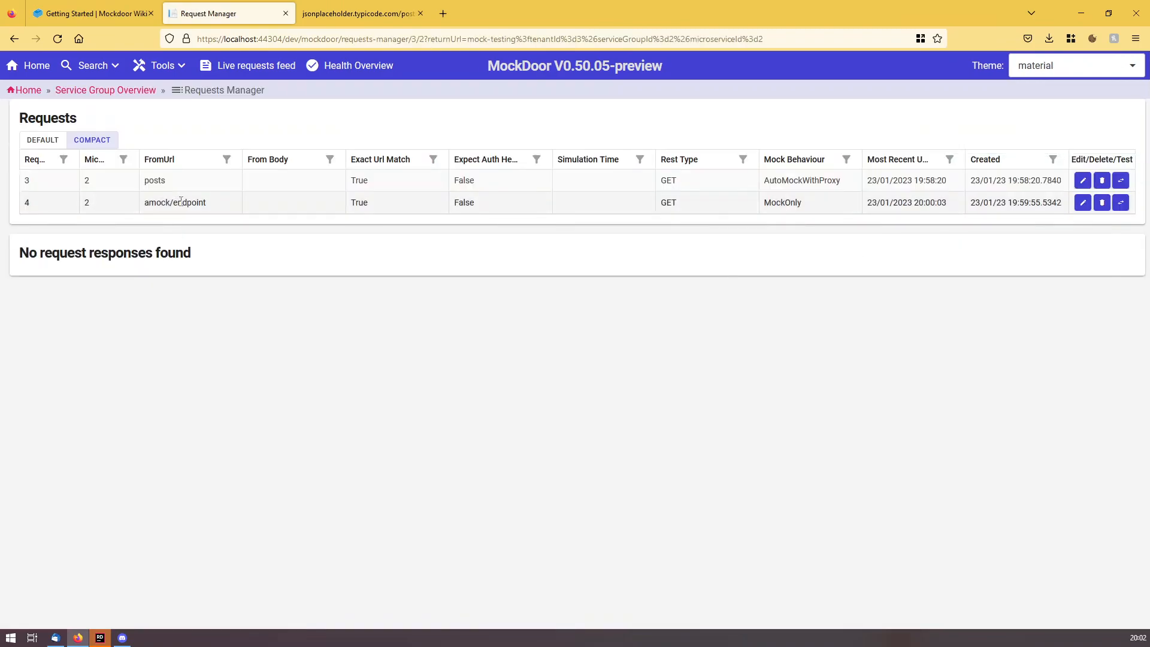
click(181, 201)
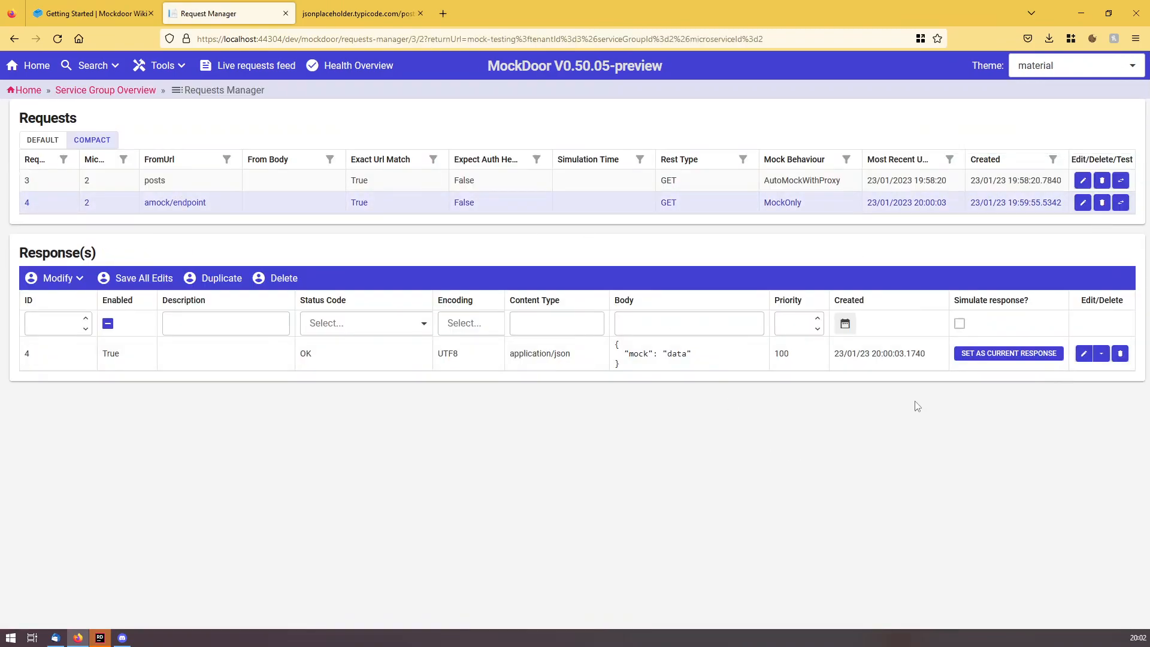
click(1017, 357)
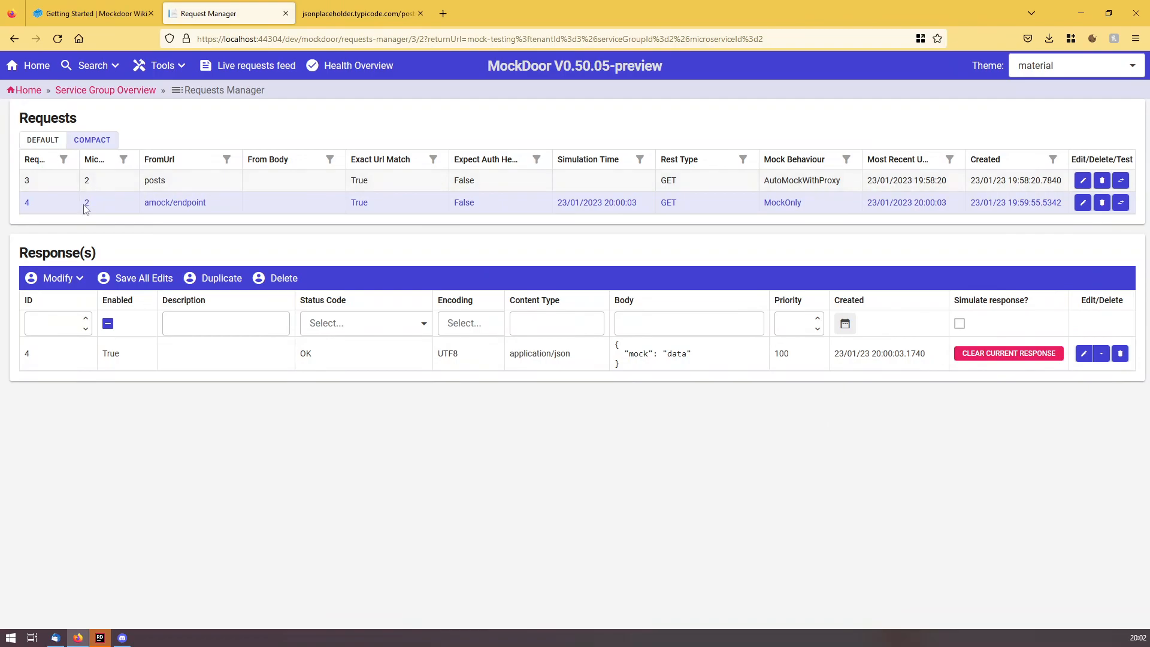
Test amock/endpoint with proxy mode on and get 200 with {"mock": "data"} in 12 ms.
click(1121, 203)
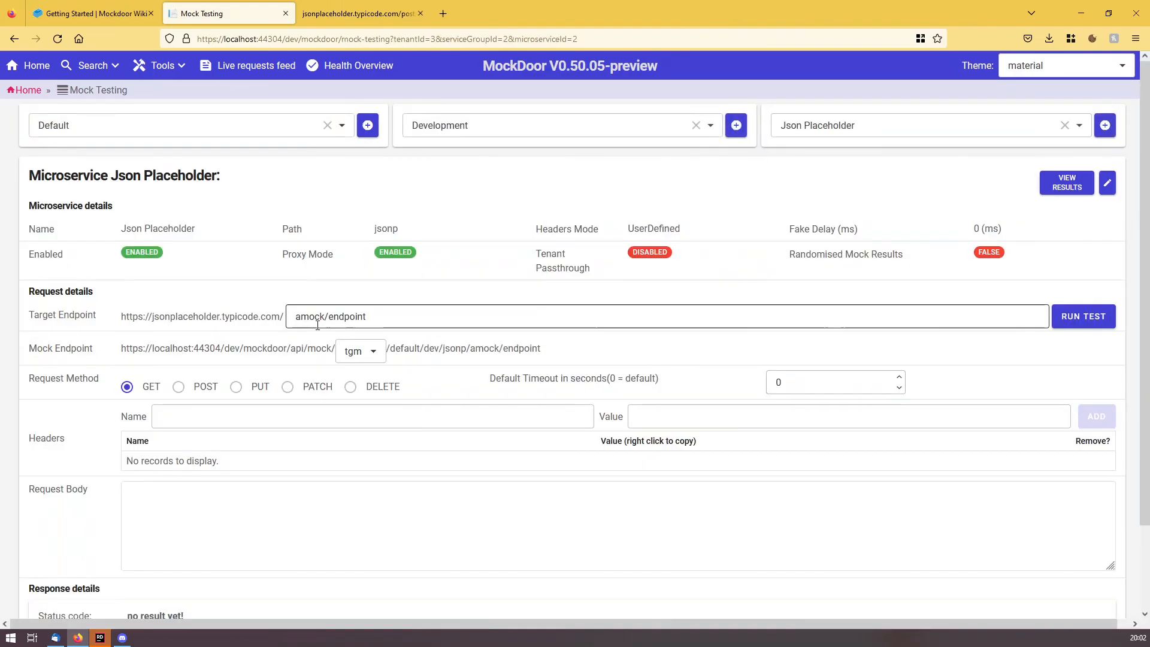
scroll(600, 419, down, 2)
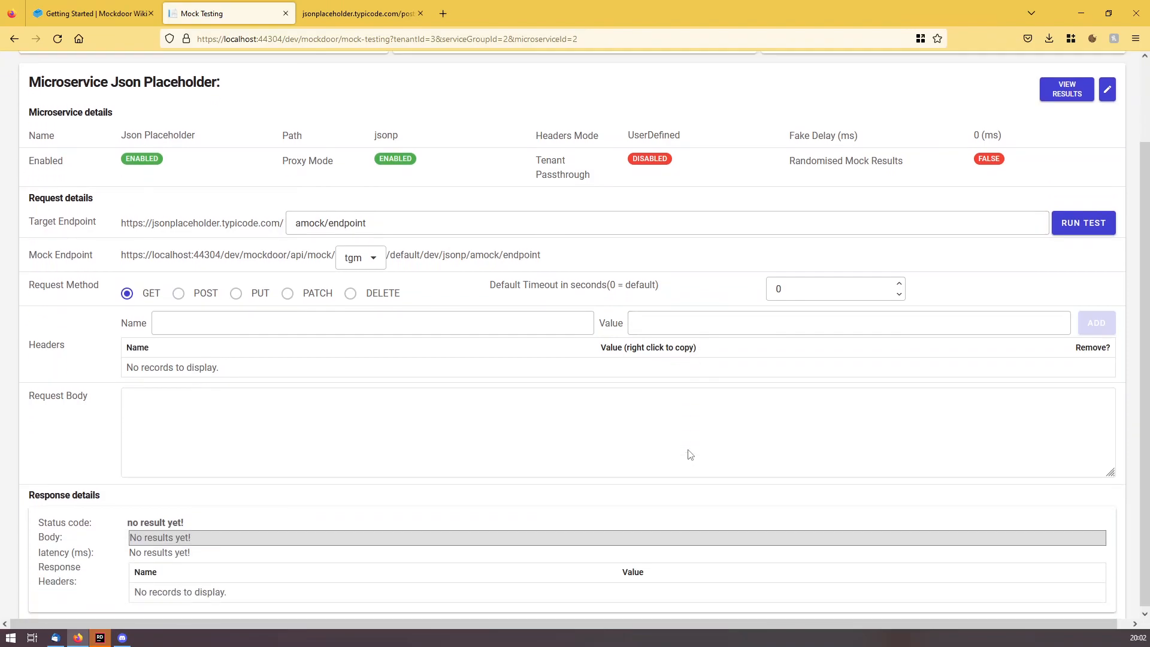
click(1089, 221)
scroll(684, 432, down, 2)
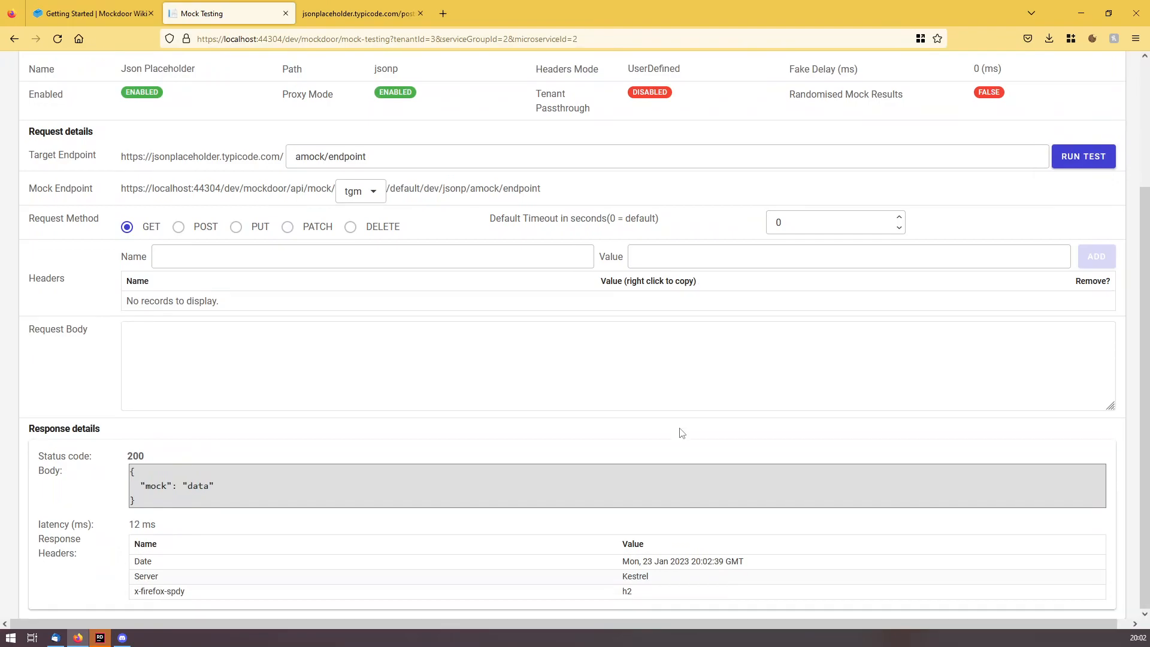
scroll(422, 408, up, 3)
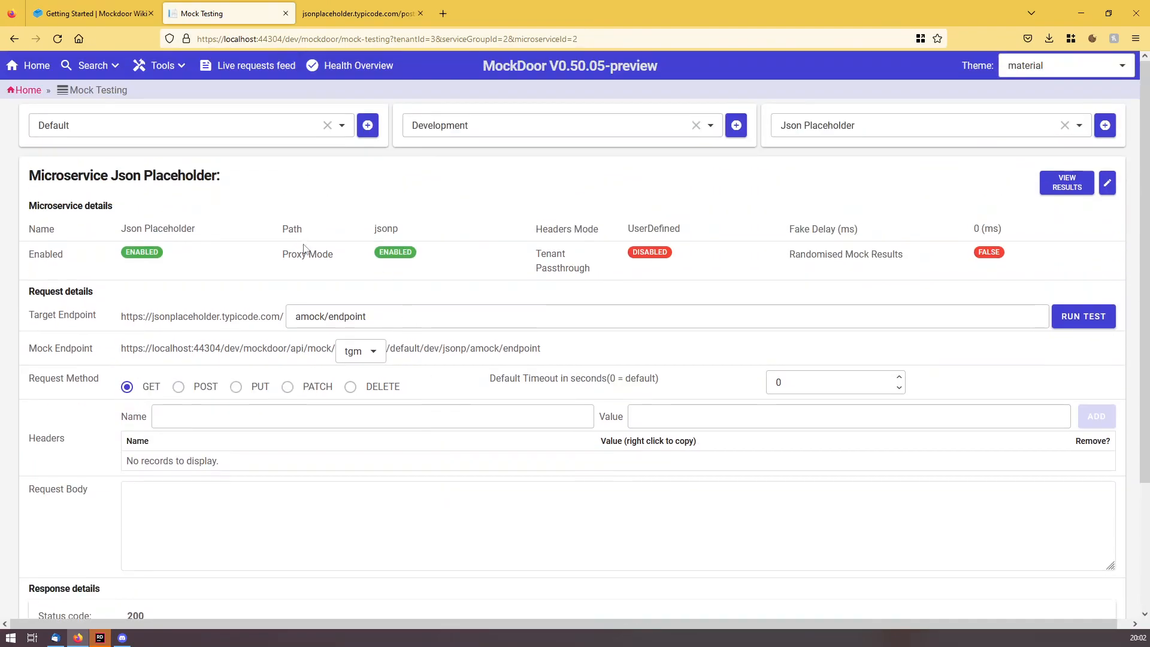
scroll(403, 300, down, 3)
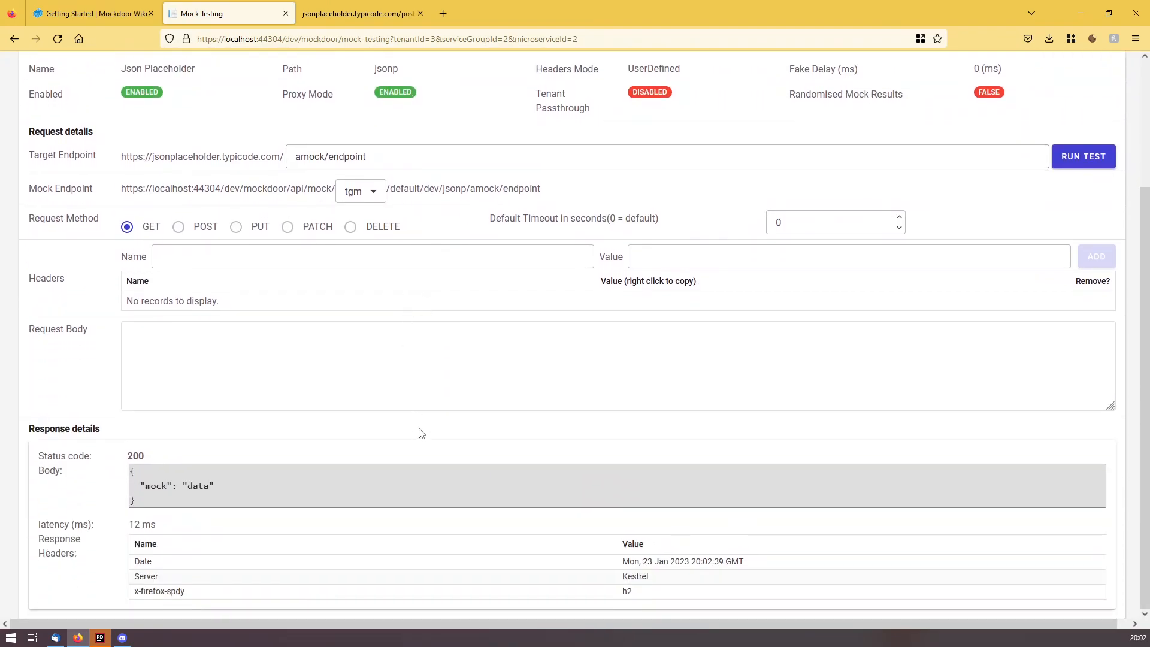
scroll(421, 434, up, 3)
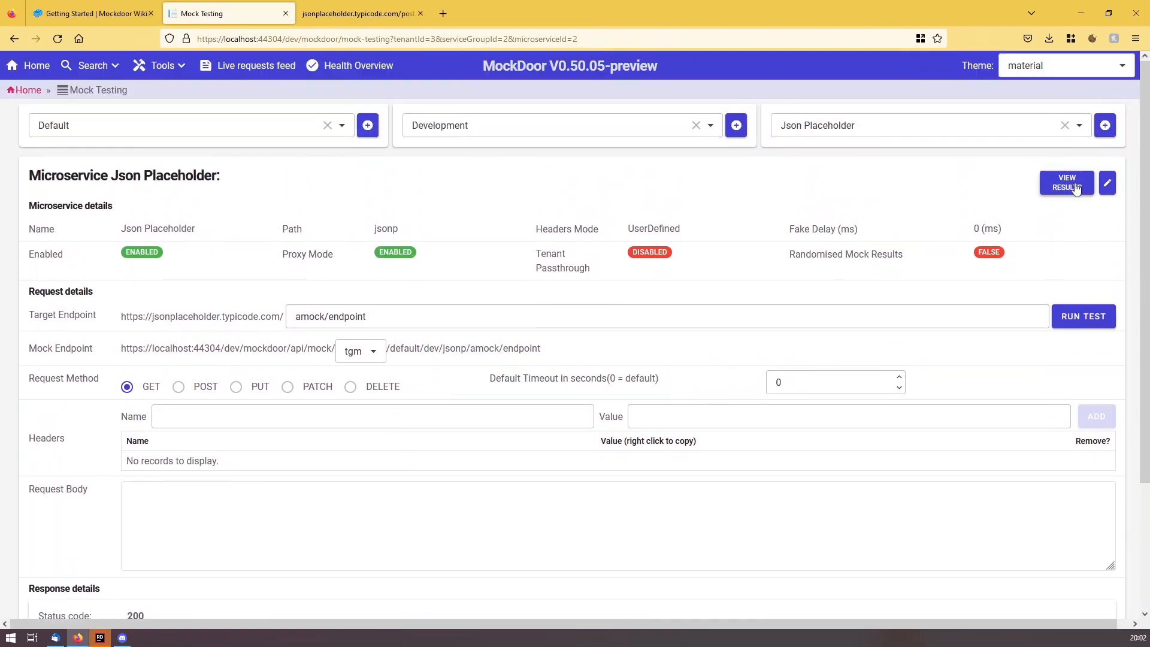
Edit the posts request's saved response, replacing its JSON body with test, and save.
click(1067, 182)
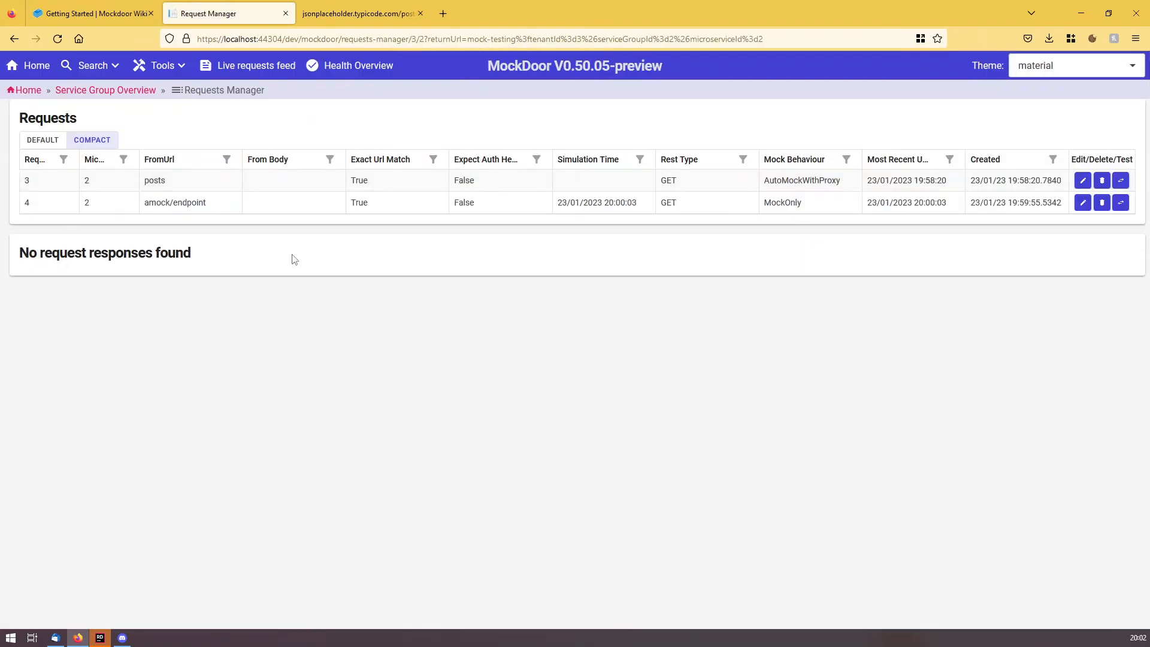
click(189, 185)
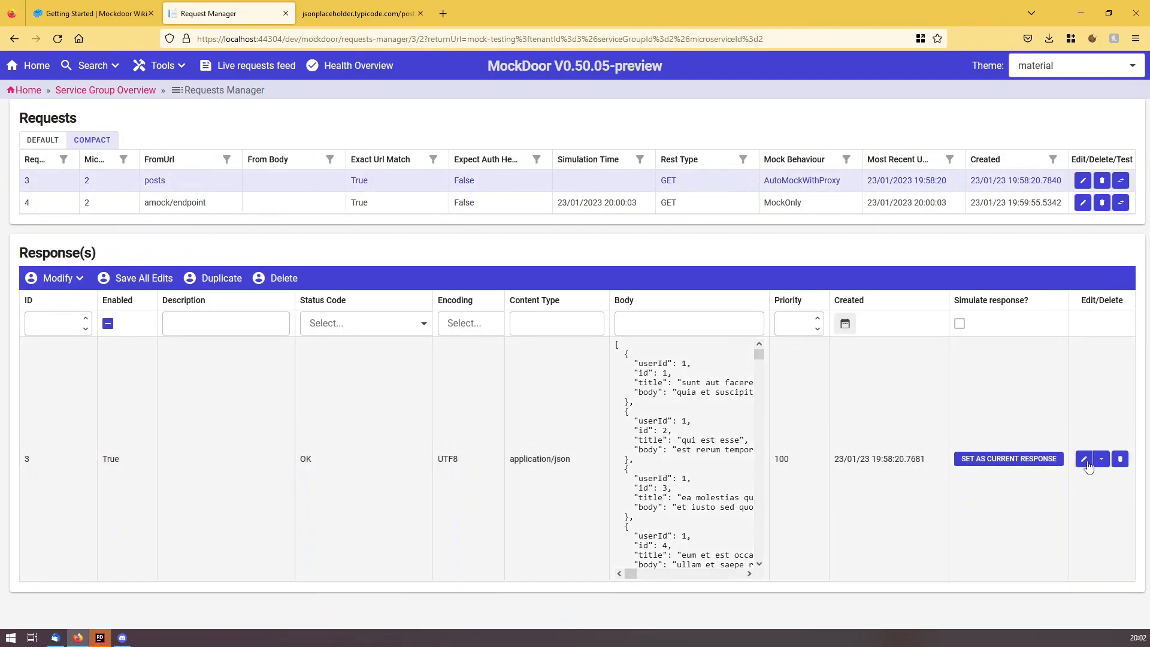
click(1085, 459)
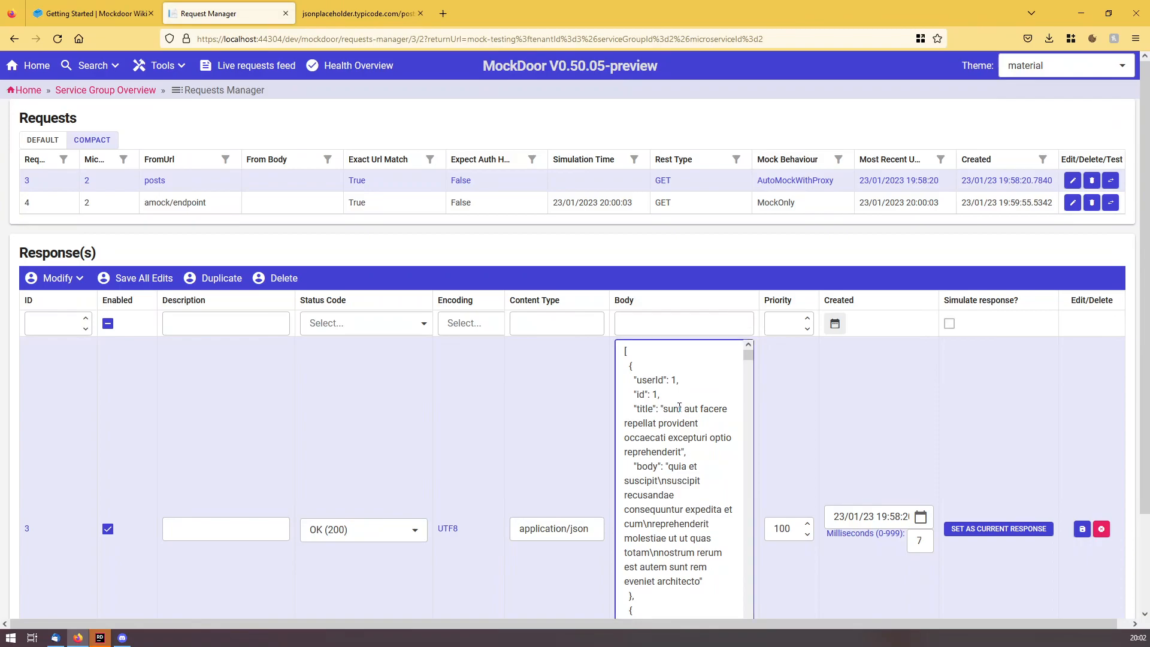
key(ctrl+a)
key(BackSpace)
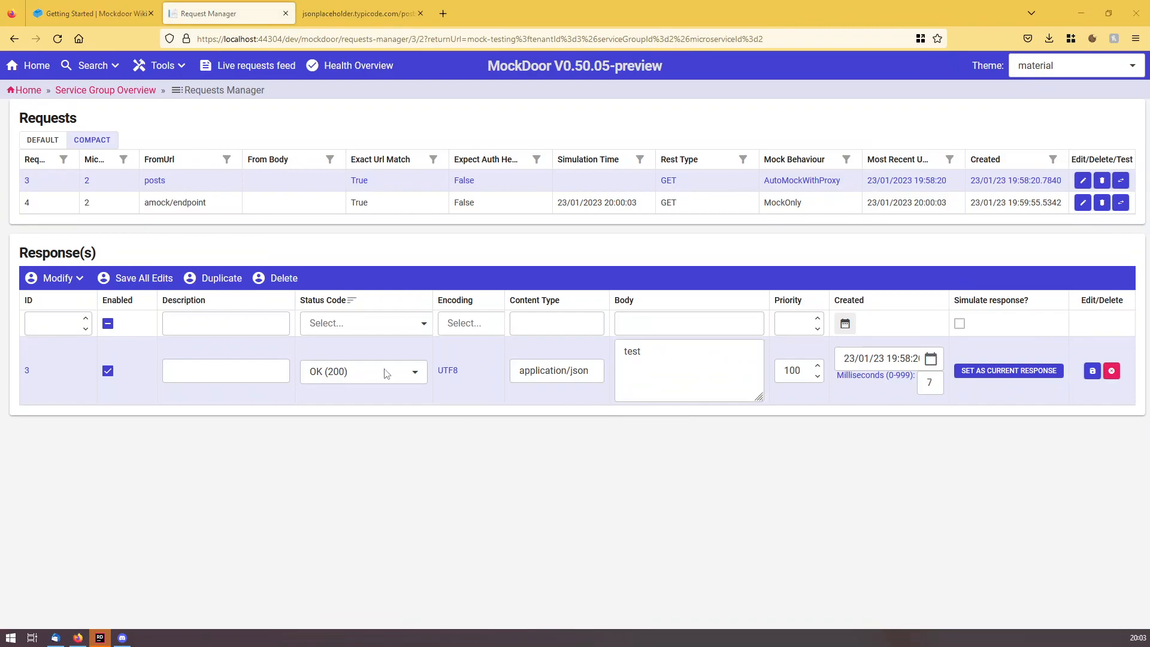
click(1092, 371)
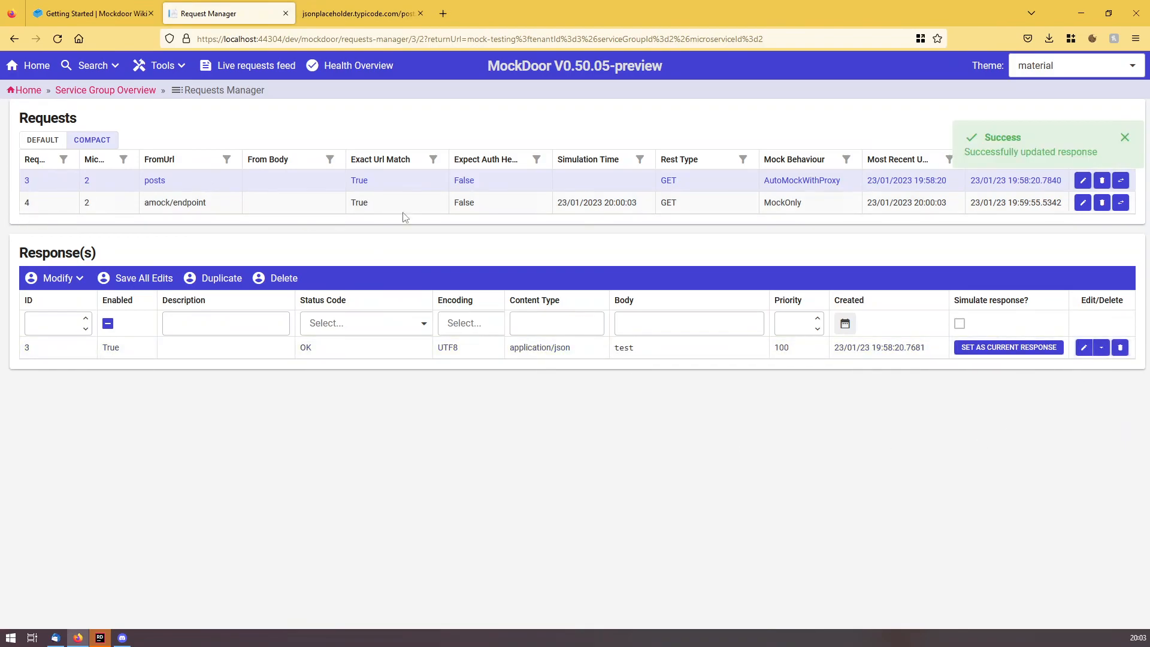
Run a posts test and get 200 with the live JSON posts list in 53 ms.
click(1118, 182)
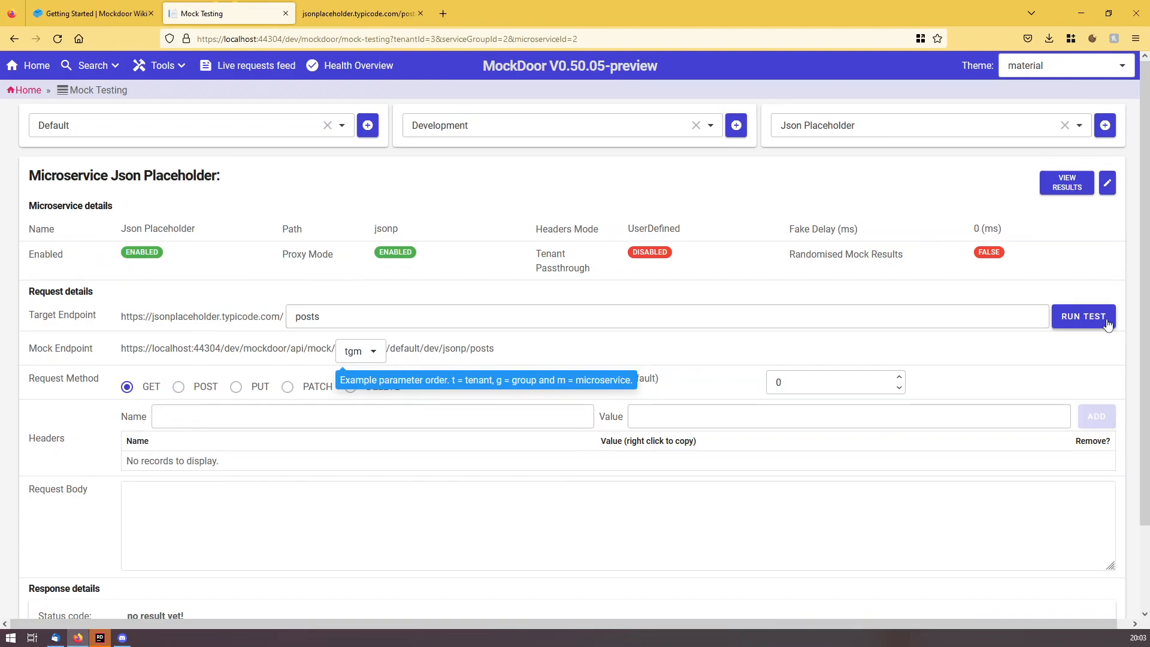
click(1082, 316)
scroll(724, 304, down, 10)
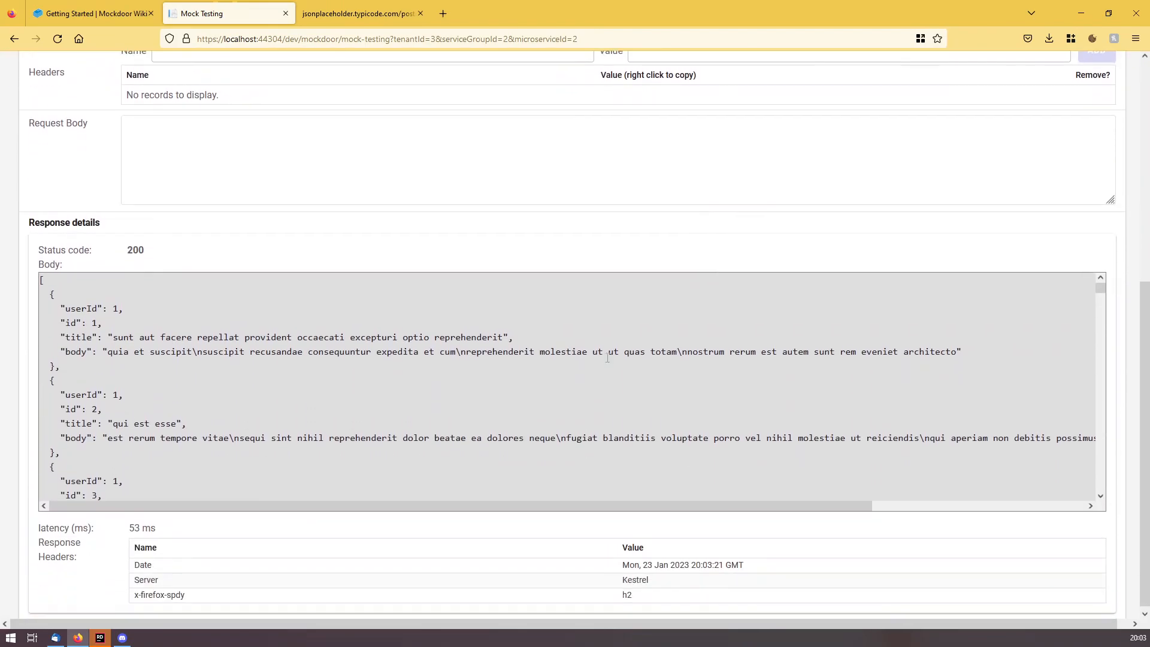
scroll(603, 393, down, 3)
scroll(797, 170, up, 6)
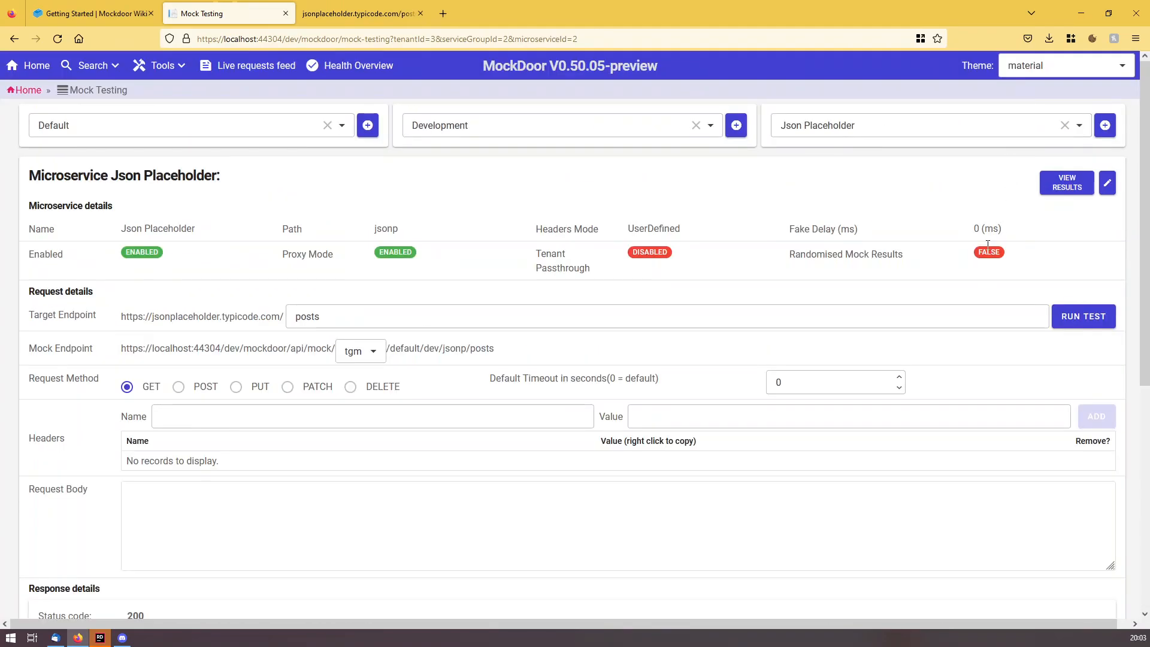
click(1062, 184)
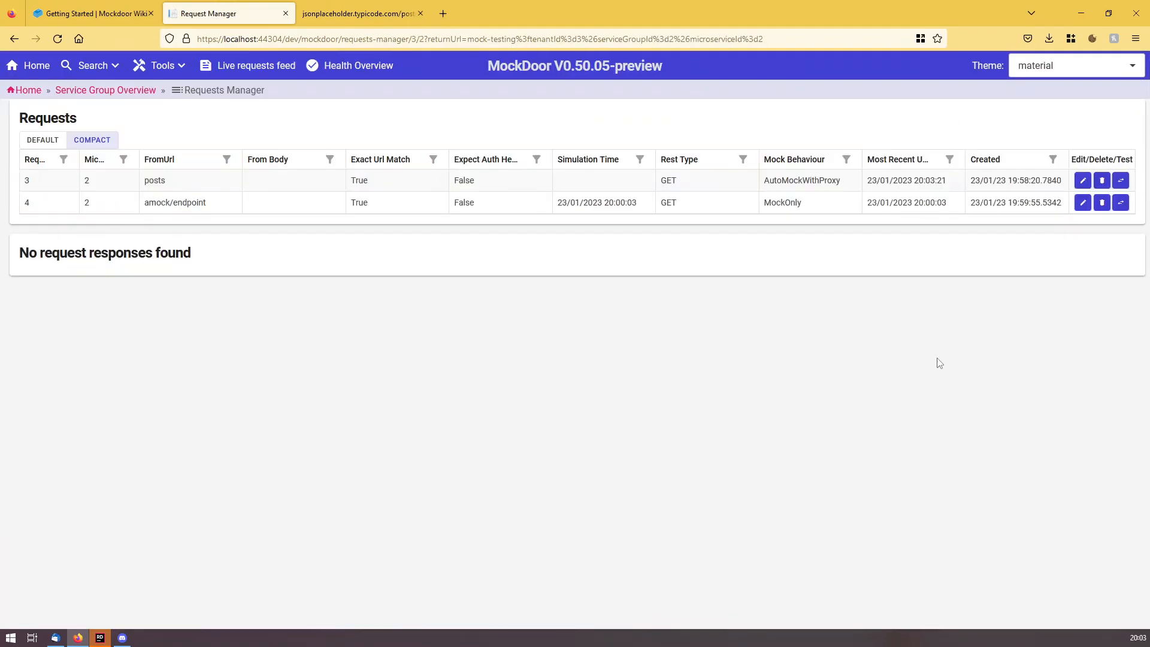
List the posts request's responses and scroll through response 5's JSON posts body.
click(166, 182)
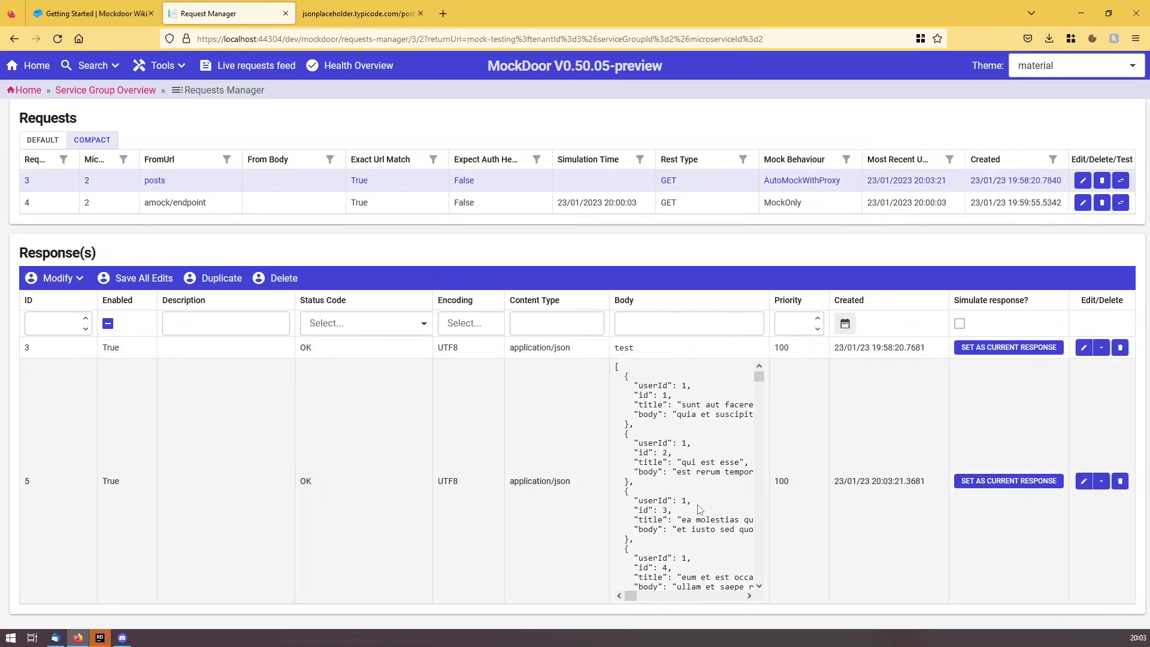
scroll(723, 490, down, 5)
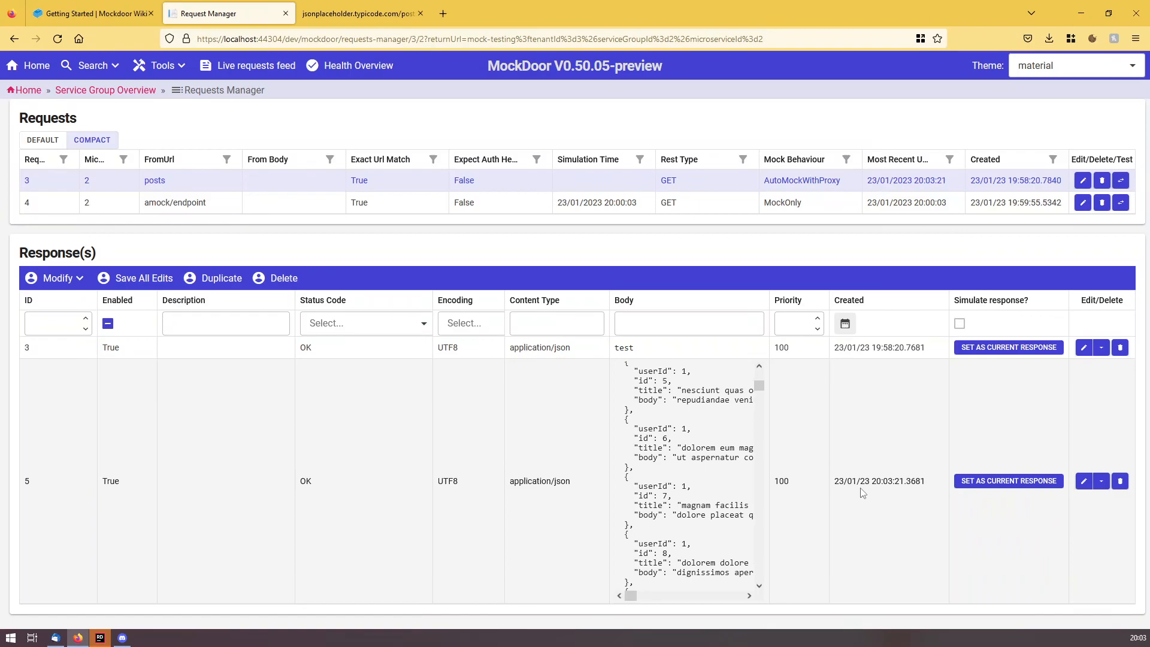
Set response 3 as current for posts and test it, getting 200 with body test.
click(1006, 349)
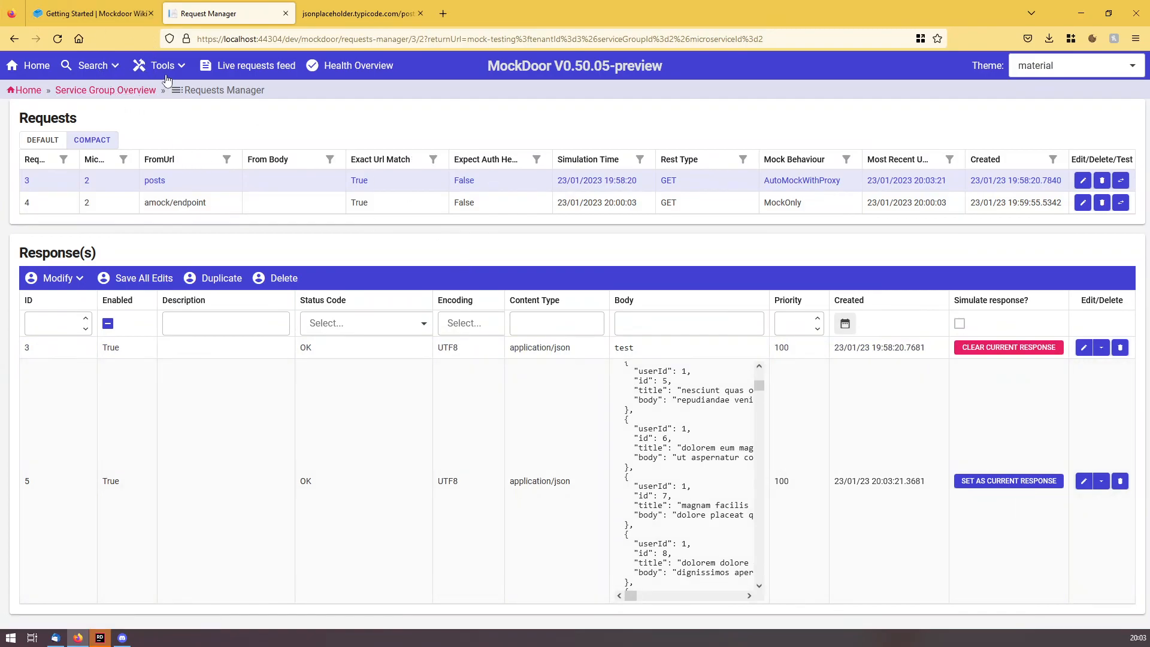
click(1121, 180)
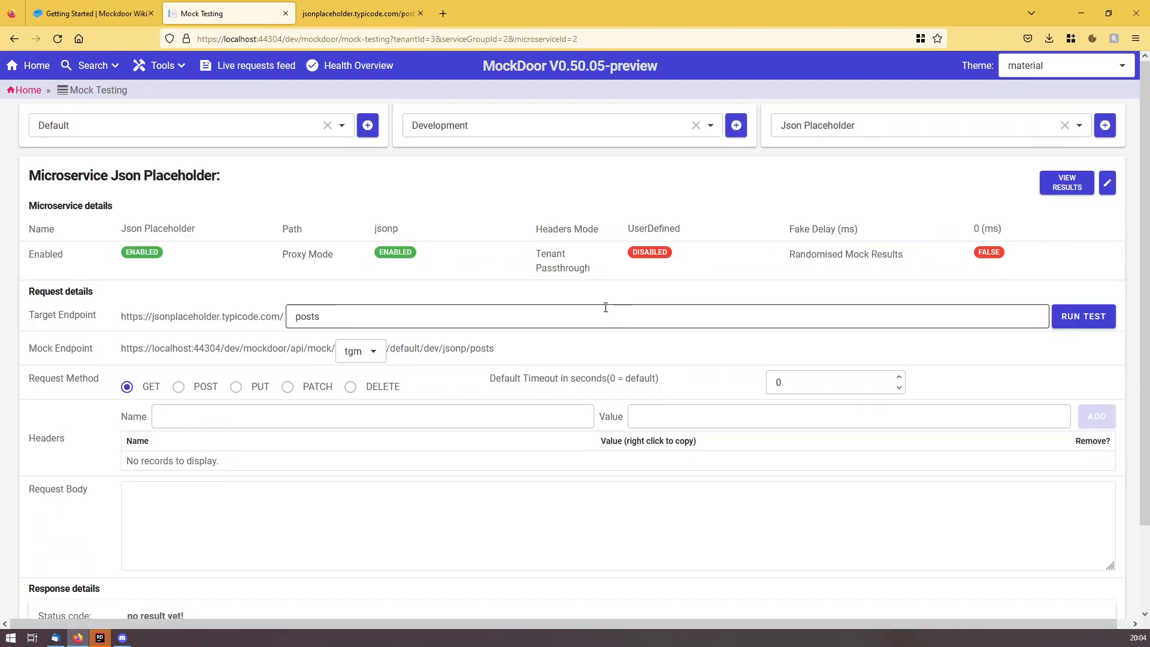
scroll(610, 292, down, 2)
click(1094, 221)
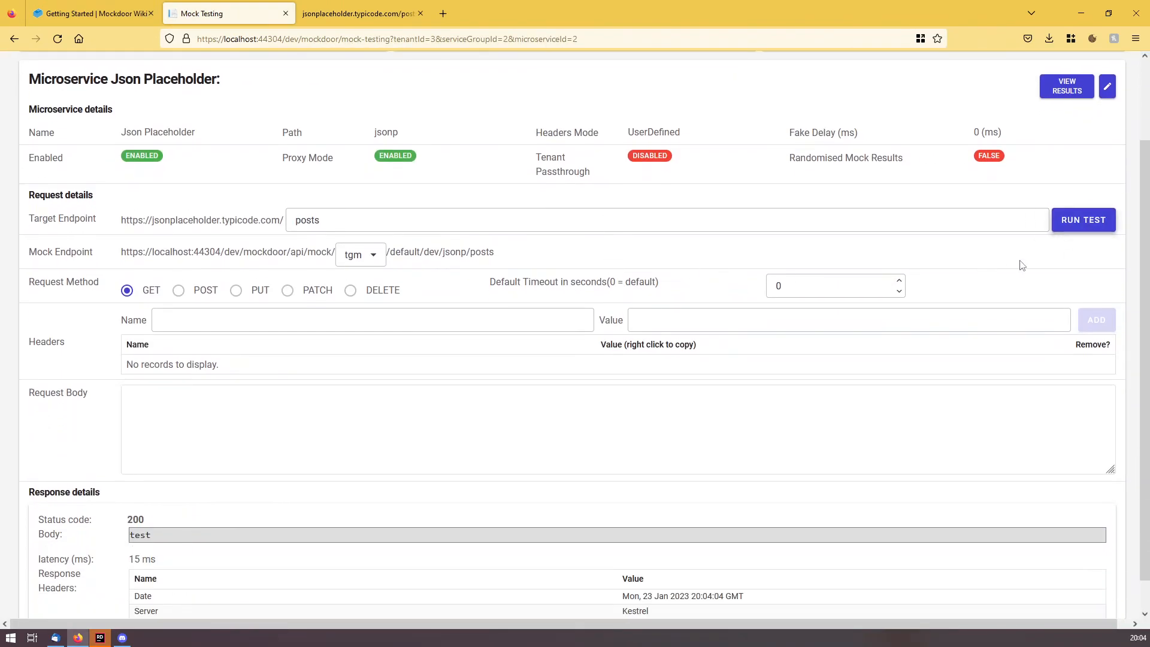
scroll(292, 512, down, 1)
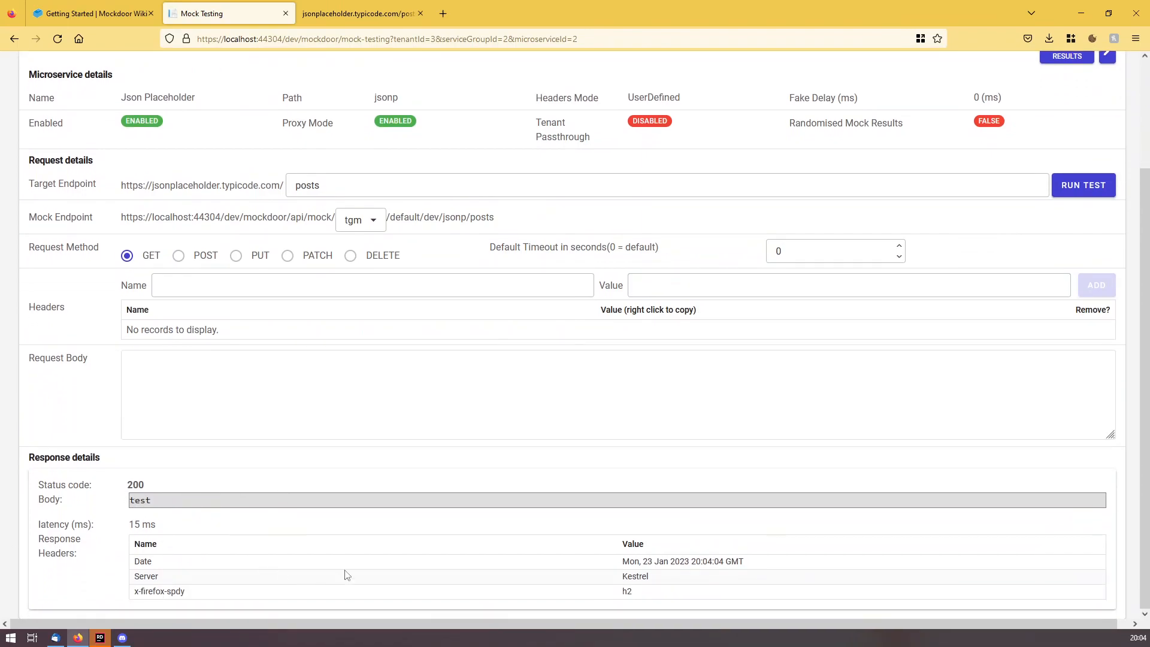
Return to the Getting Started wiki guide and scroll down to 'Testing our manual response'.
click(73, 12)
scroll(456, 372, down, 1)
scroll(470, 372, up, 10)
scroll(489, 370, up, 15)
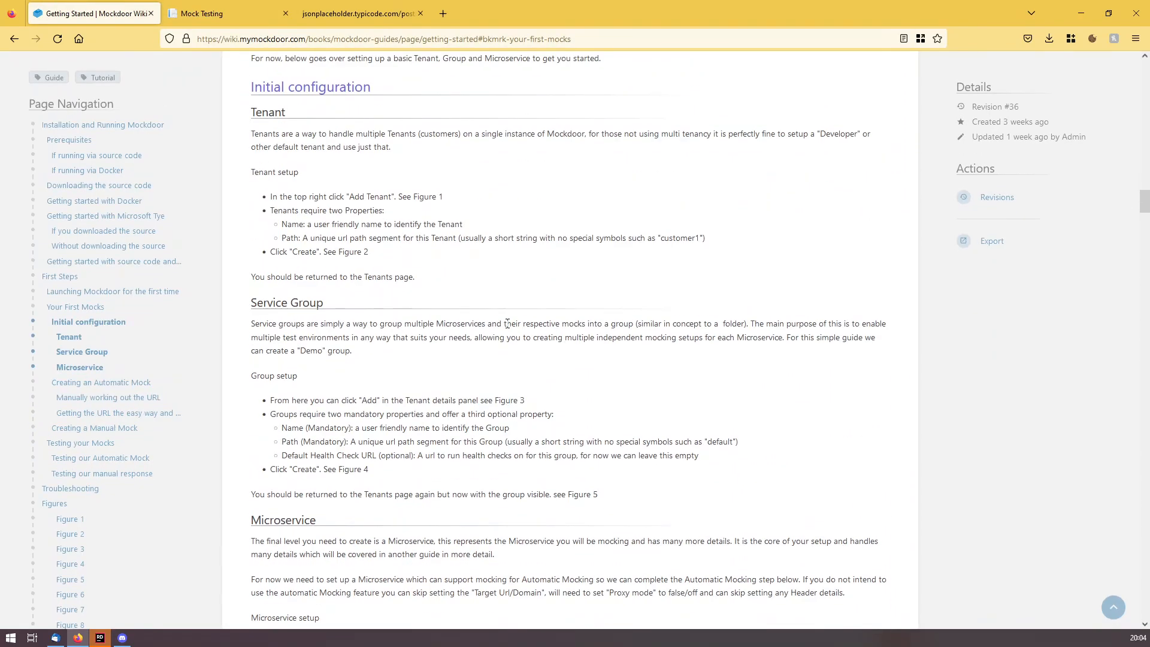
scroll(586, 373, down, 7)
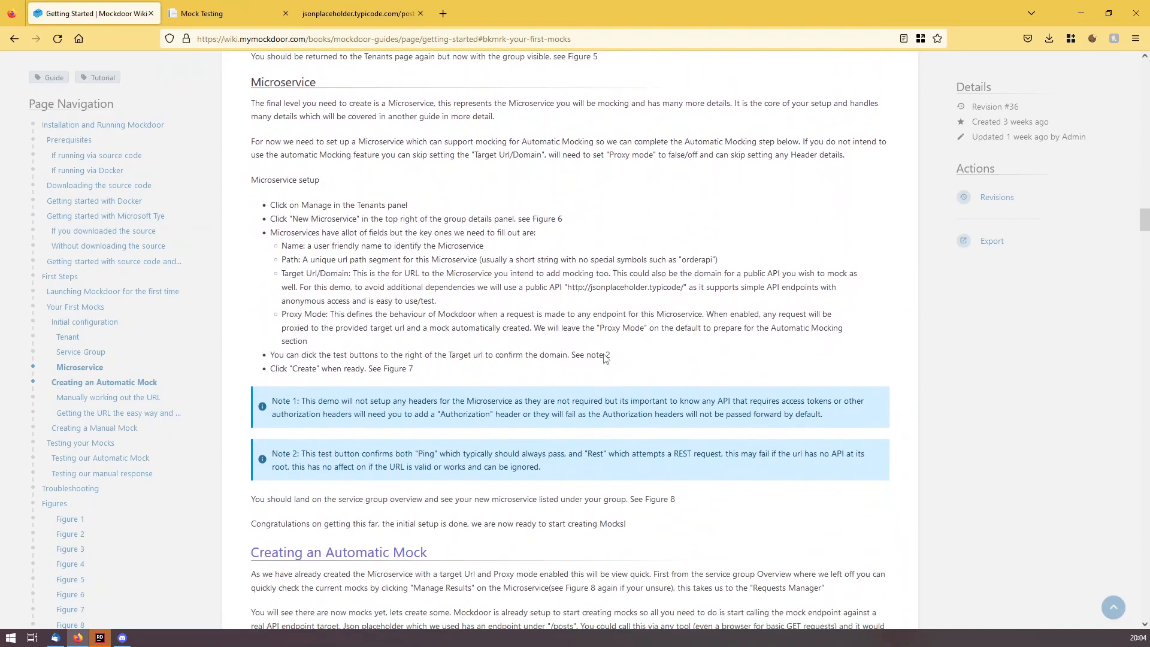
scroll(604, 358, down, 5)
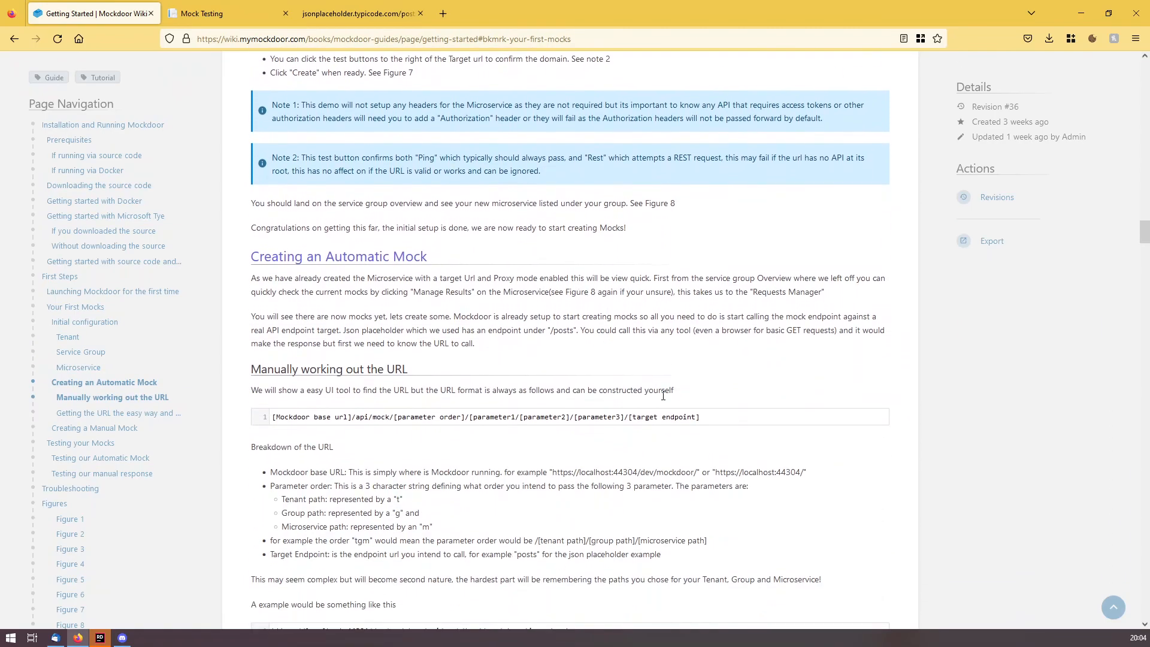
scroll(663, 397, down, 4)
scroll(664, 398, down, 6)
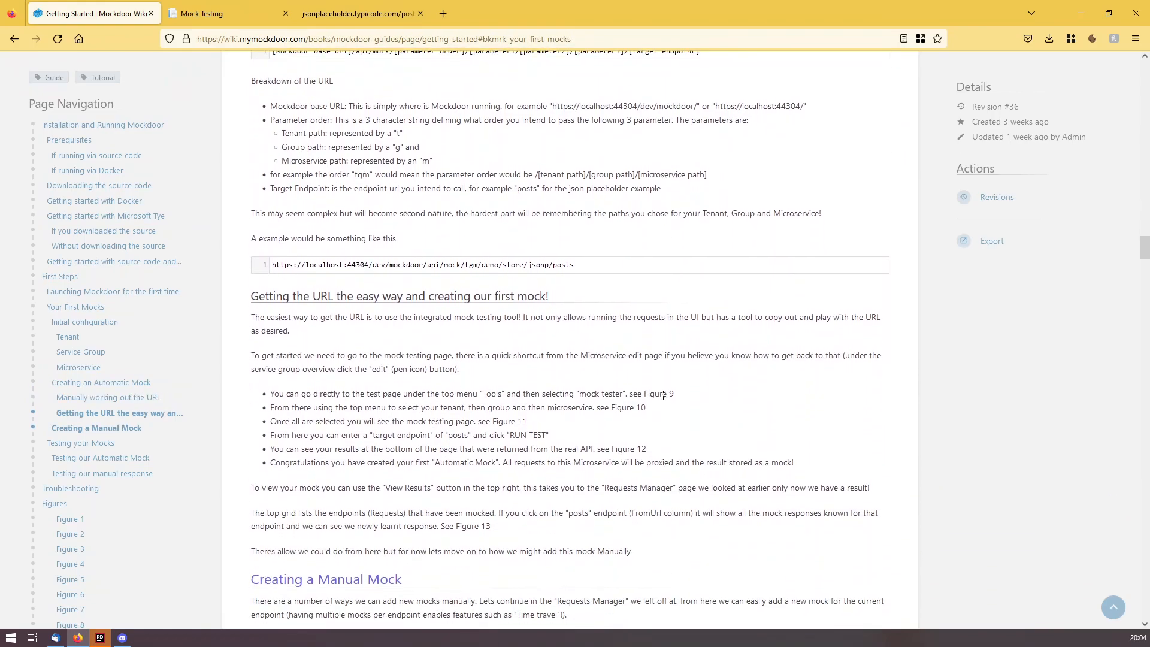
scroll(663, 396, down, 4)
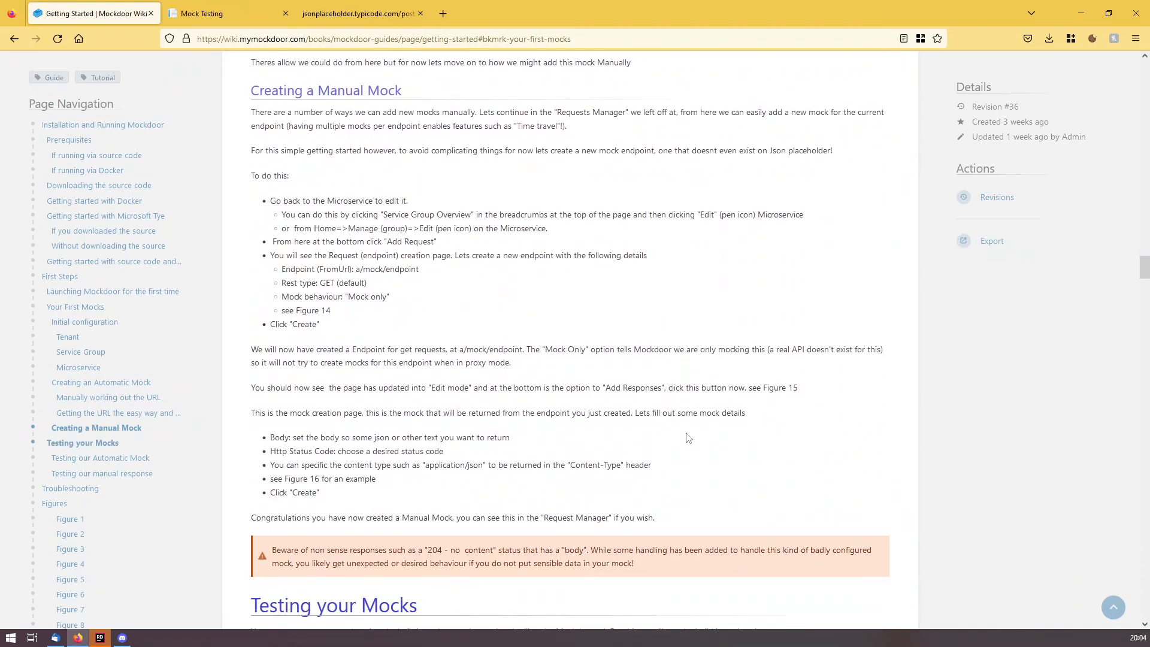
scroll(688, 438, down, 3)
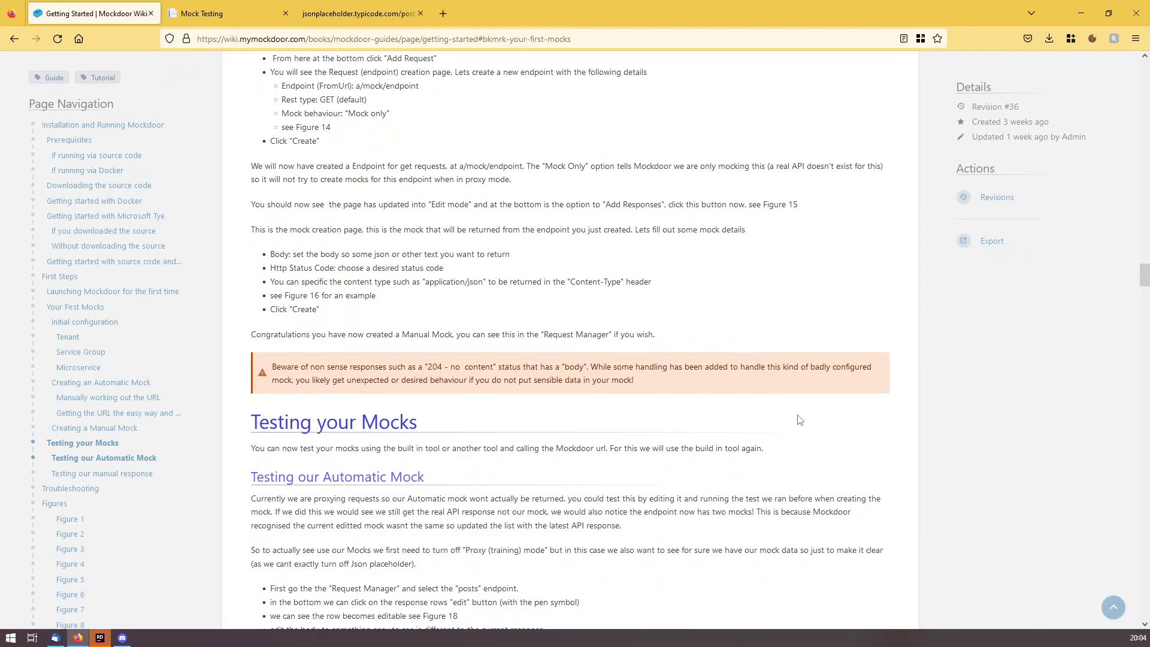
scroll(770, 422, down, 4)
scroll(769, 421, down, 7)
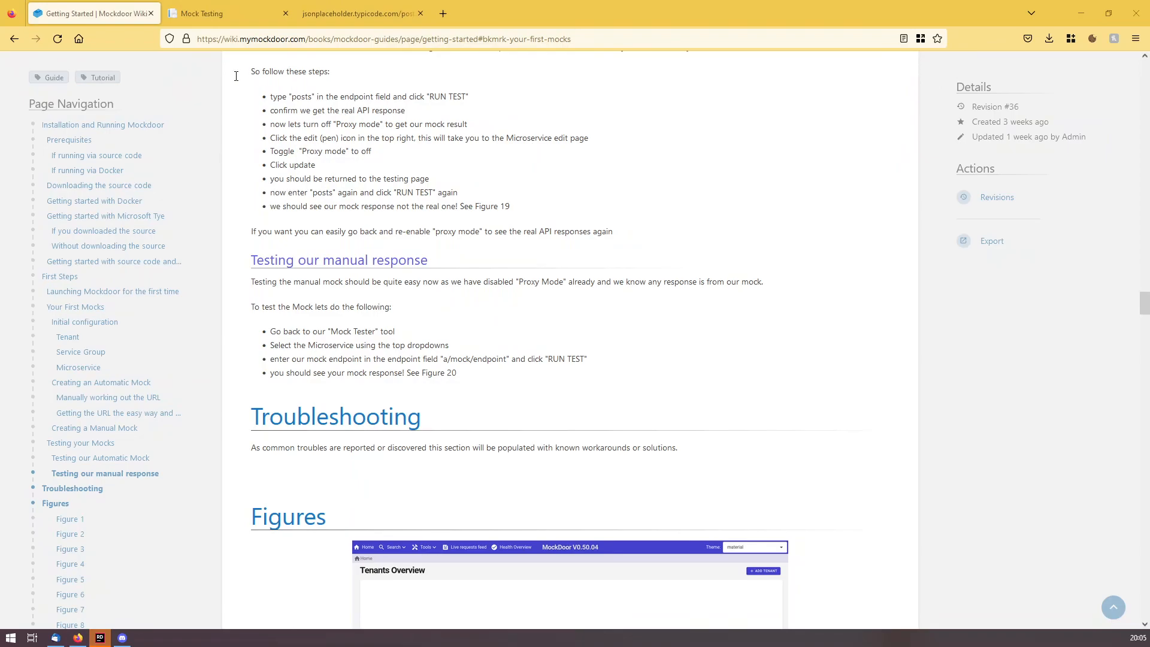
click(216, 18)
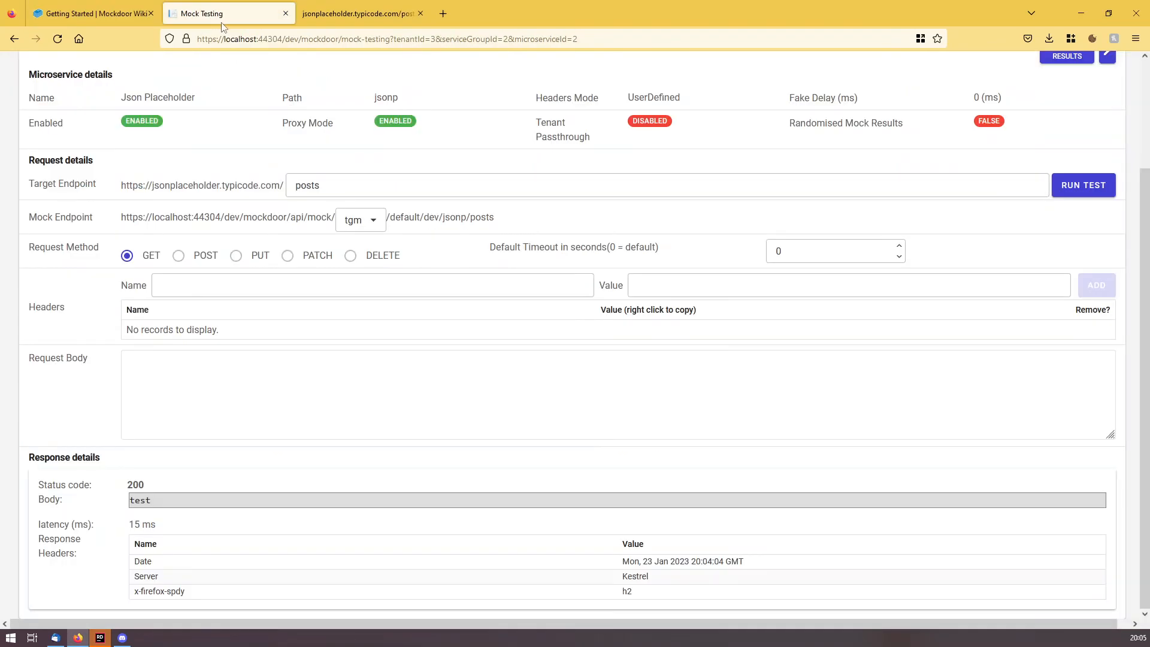
click(240, 37)
text(mymockdoor.com/)
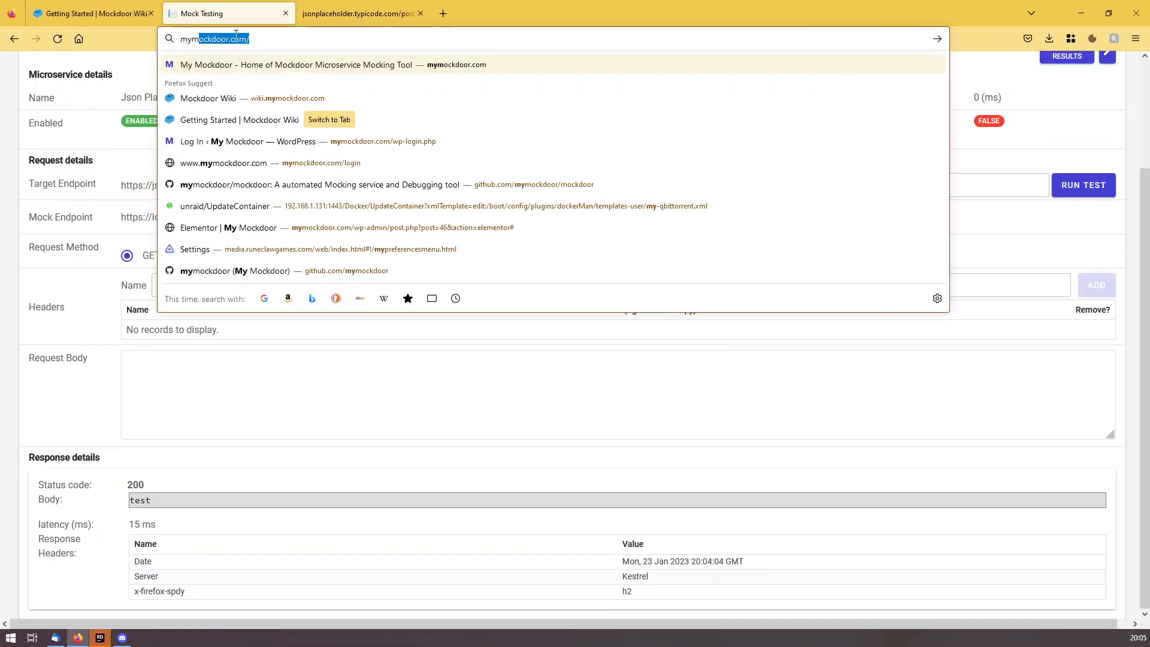
key(Return)
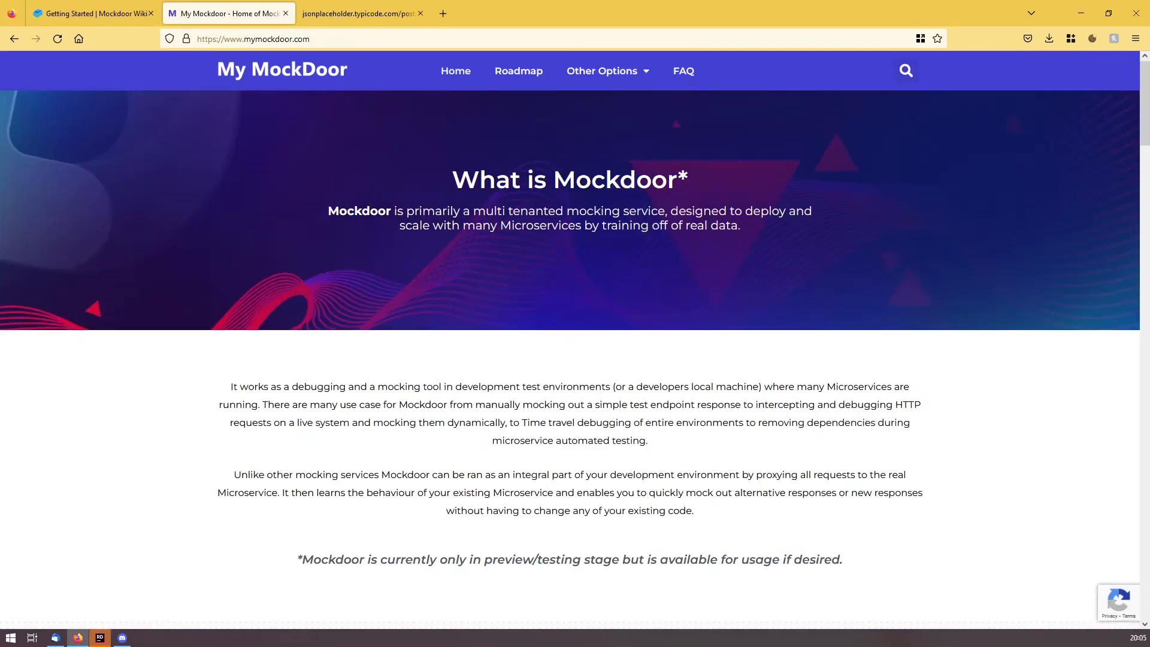
Scroll the home page to the 'Where to get it?' section with the project links.
scroll(638, 335, down, 10)
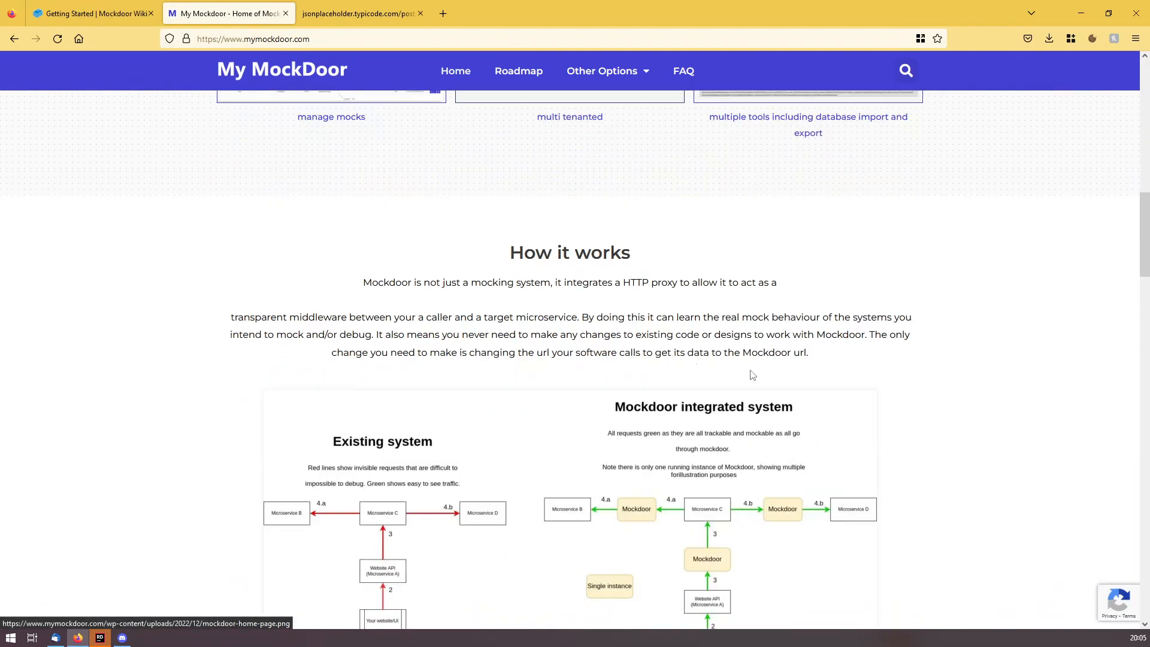
scroll(847, 430, down, 15)
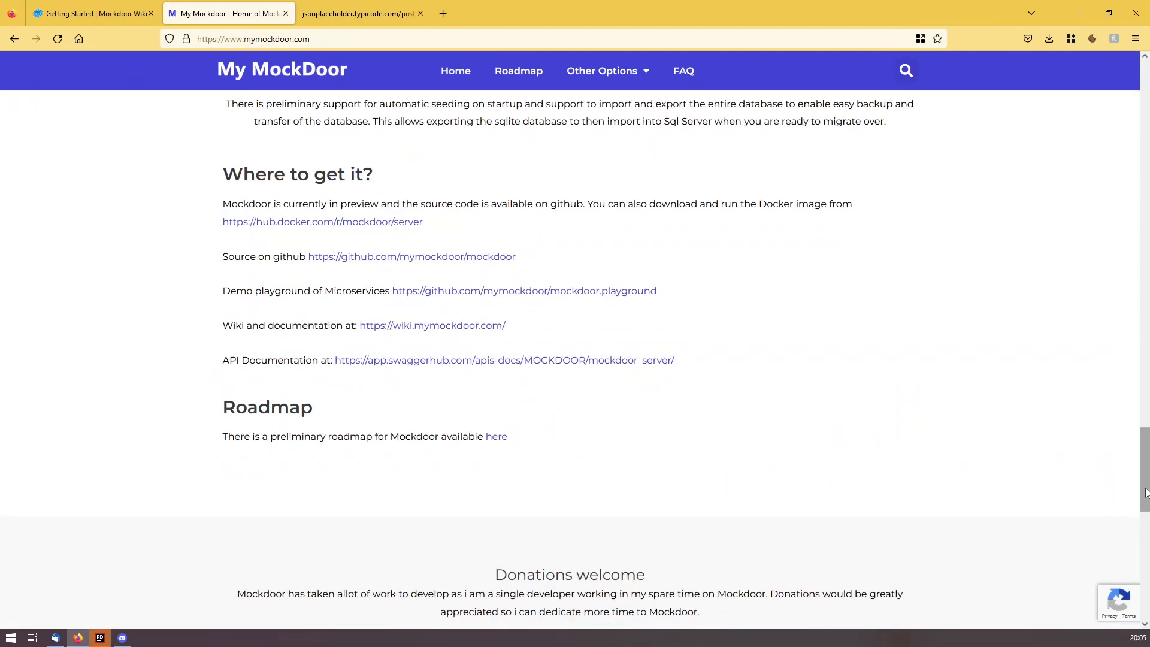
scroll(1142, 515, down, 3)
drag(1142, 516, 1143, 143)
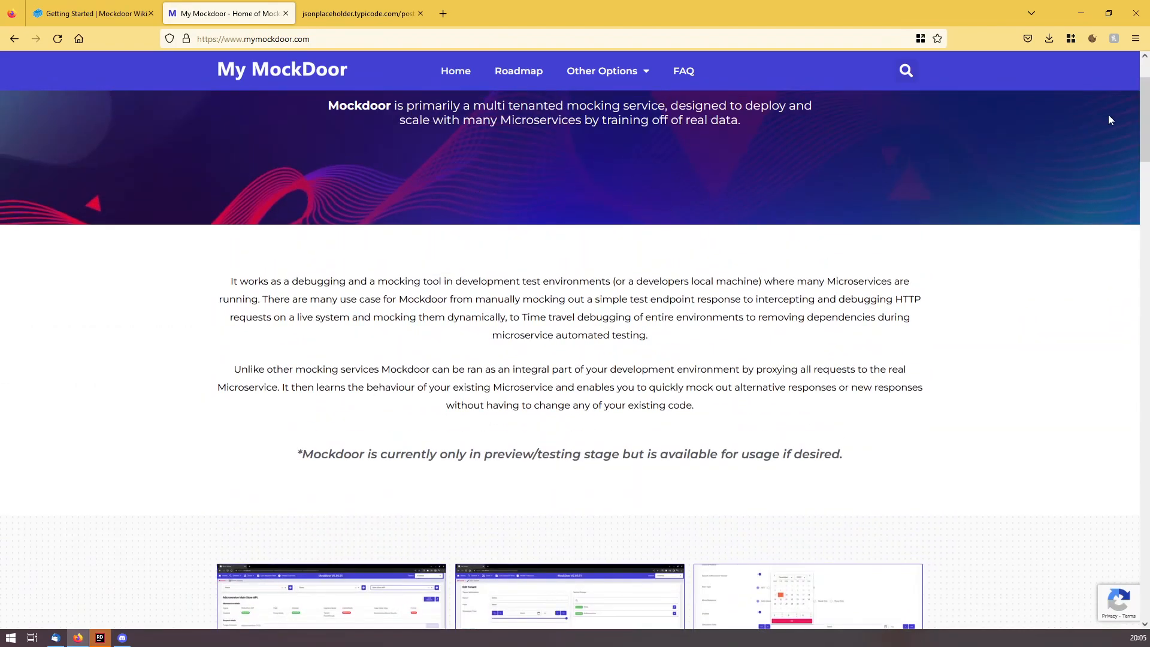
drag(1143, 119, 1137, 584)
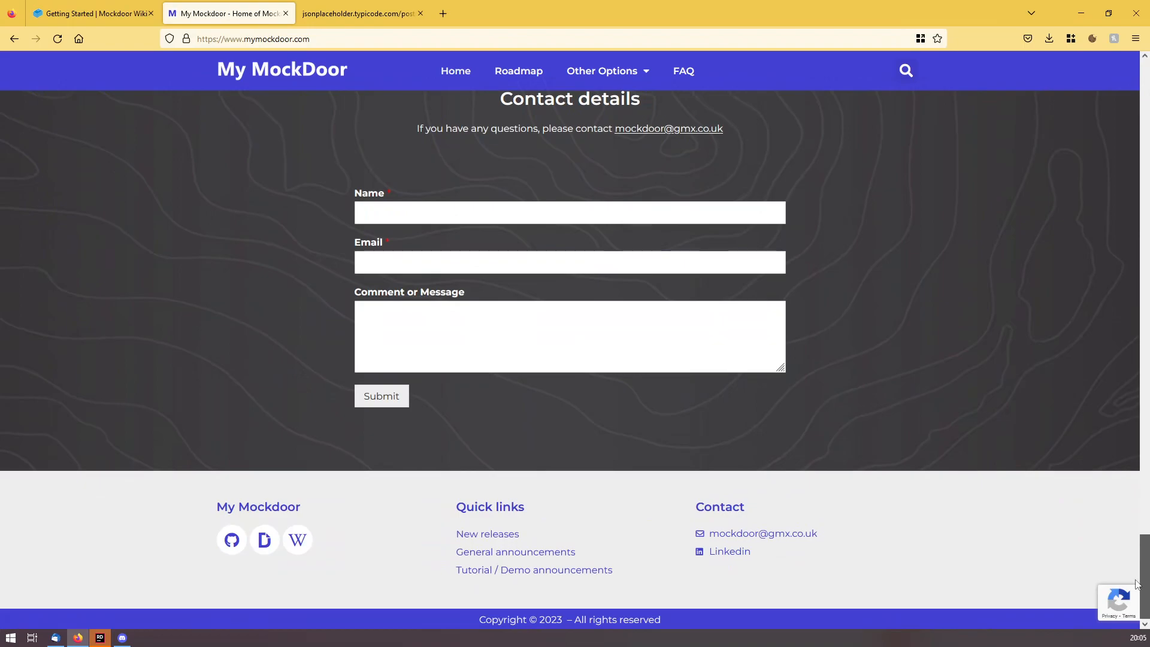
scroll(604, 359, up, 2)
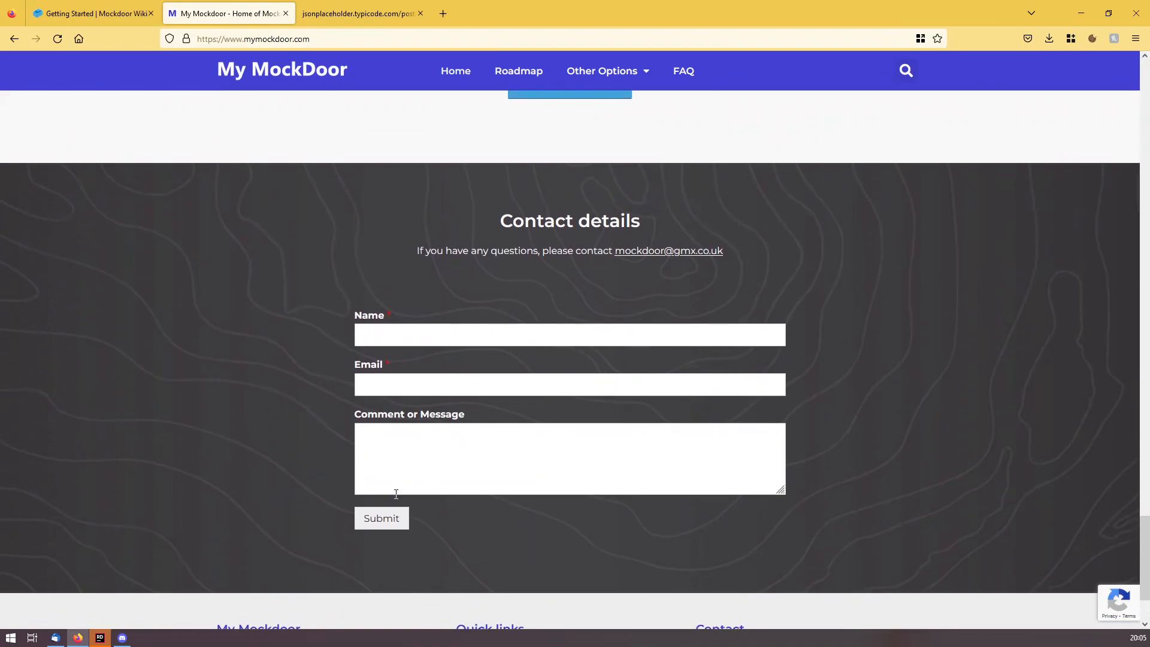
scroll(706, 419, up, 10)
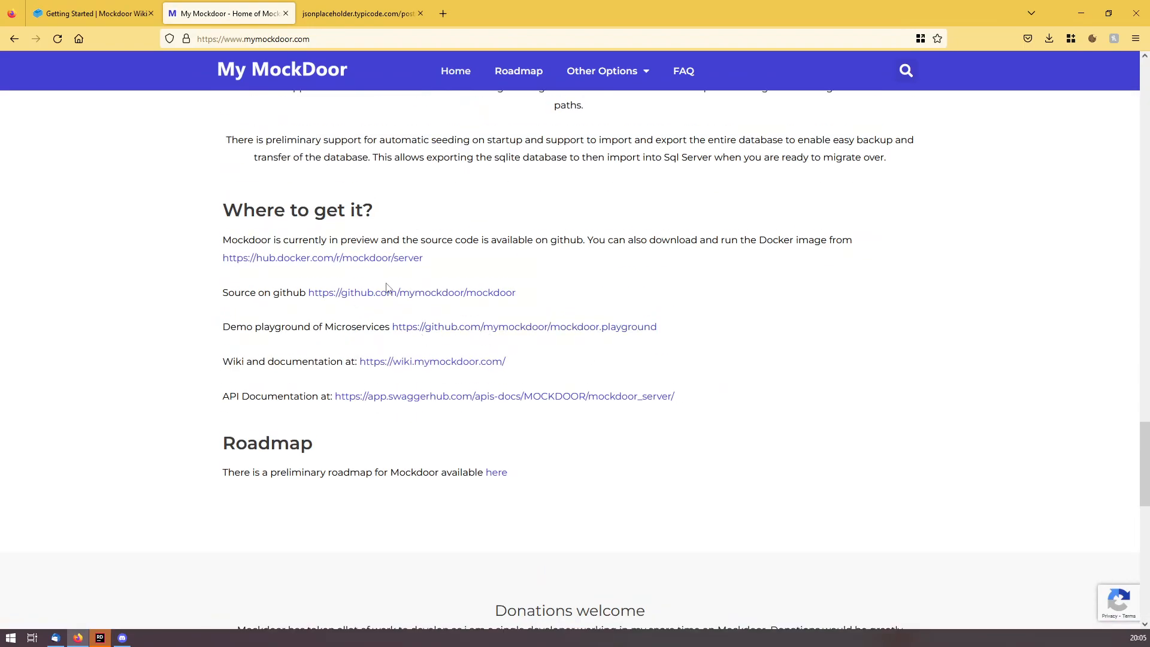
Open the mymockdoor/mockdoor GitHub repository, confirm it has no open issues, and return to its code page.
click(420, 294)
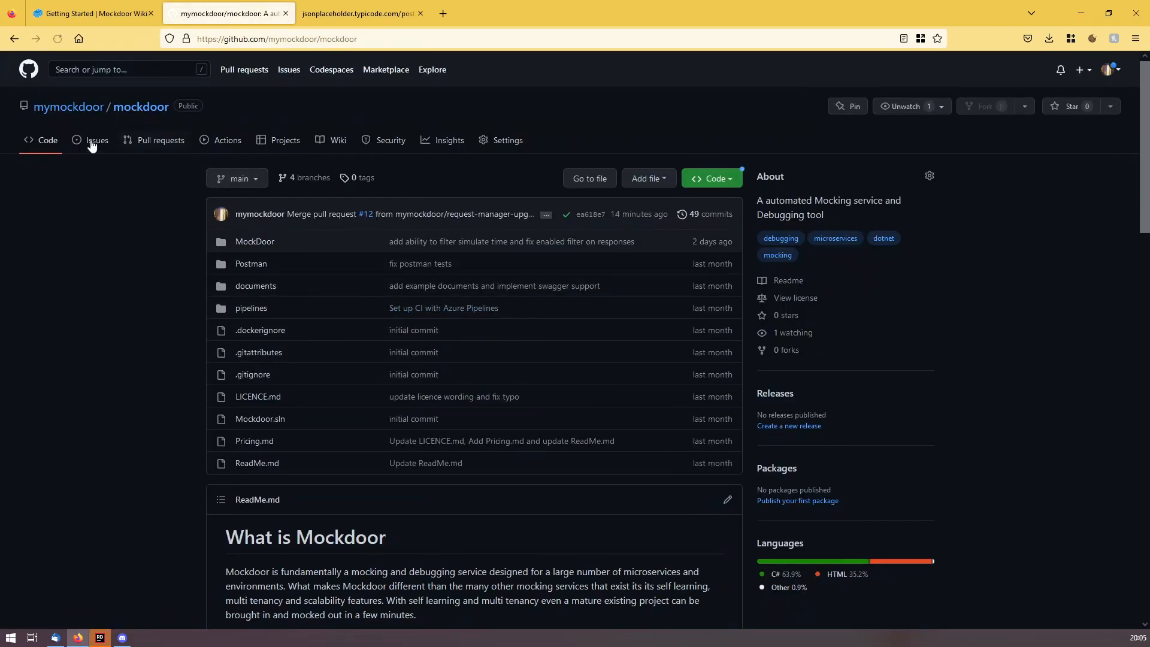
click(82, 144)
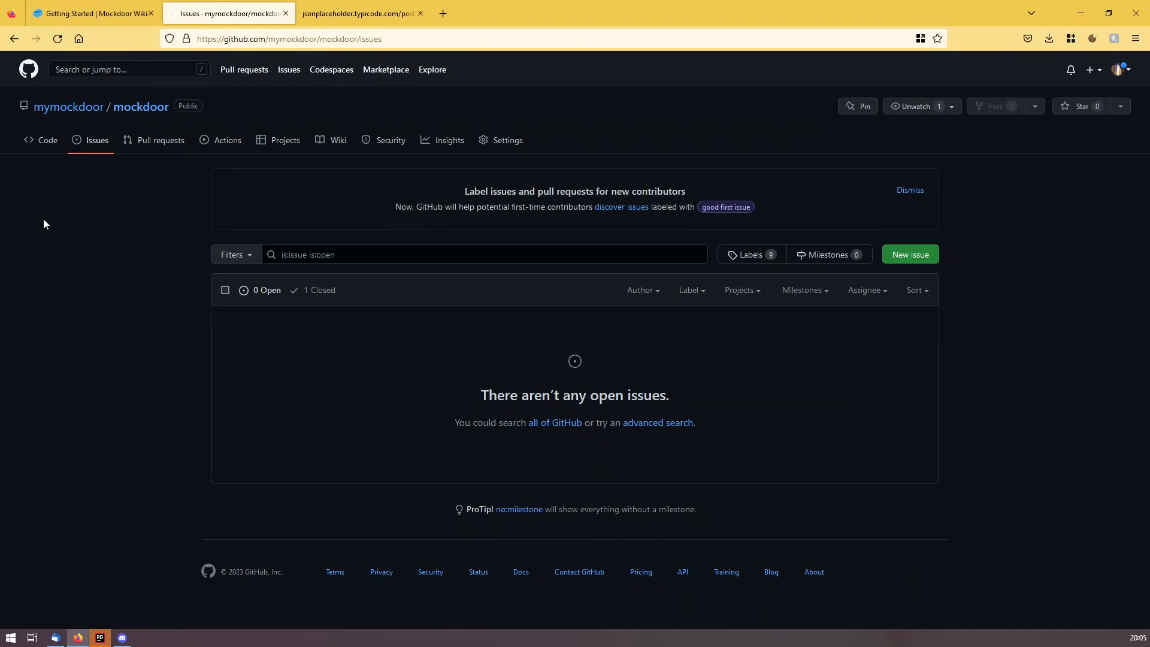
click(41, 139)
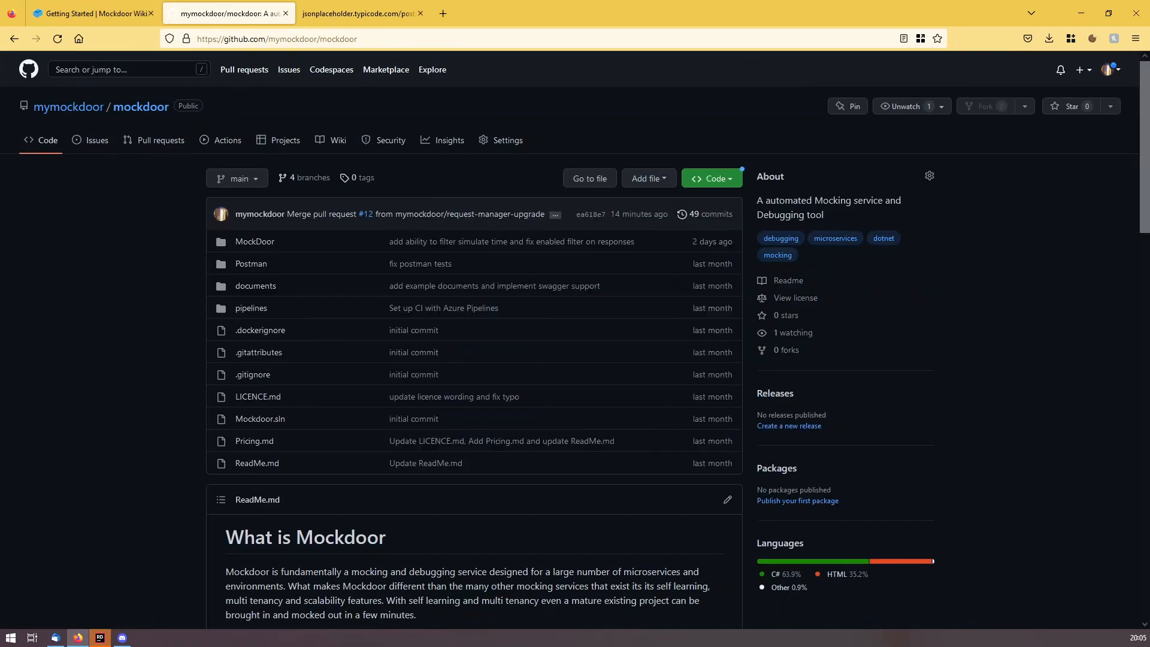